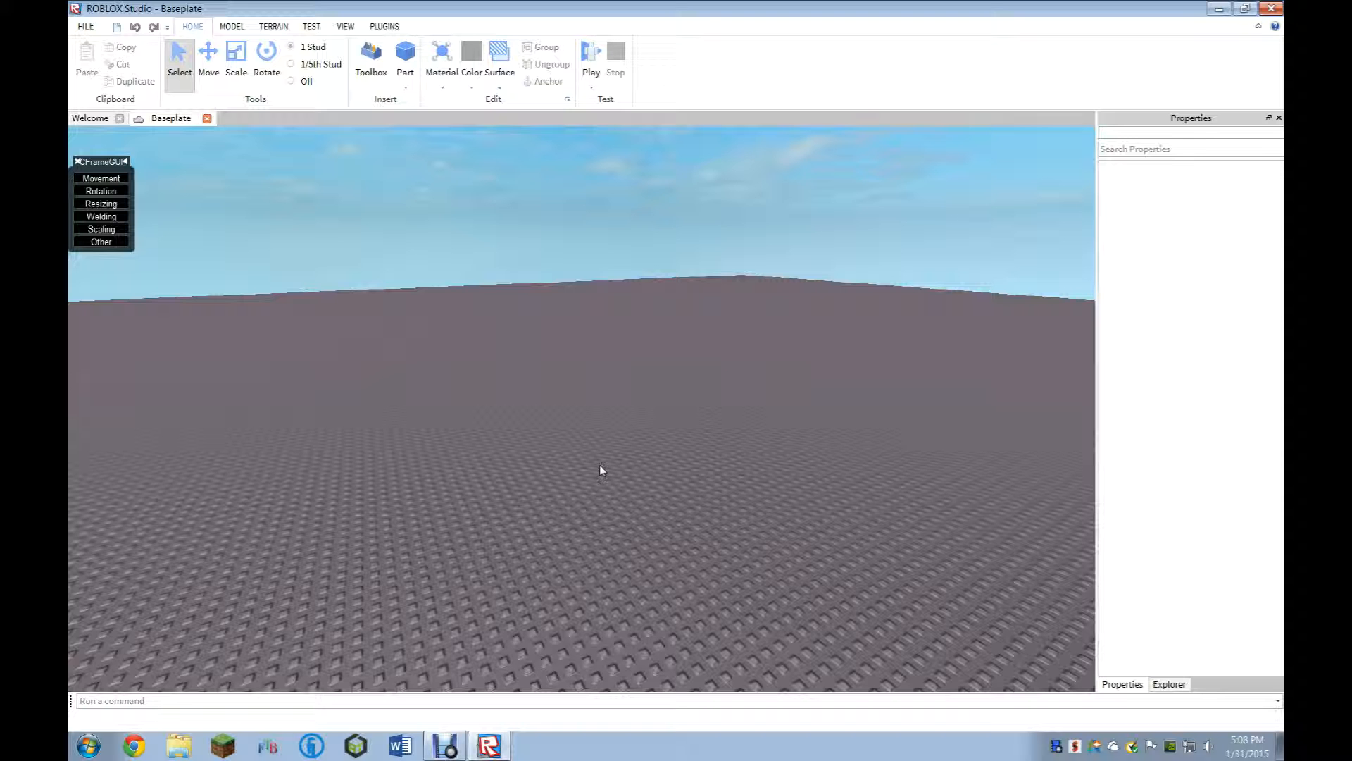
right_click_drag(600, 465, 600, 465)
scroll(600, 466, "up", 3)
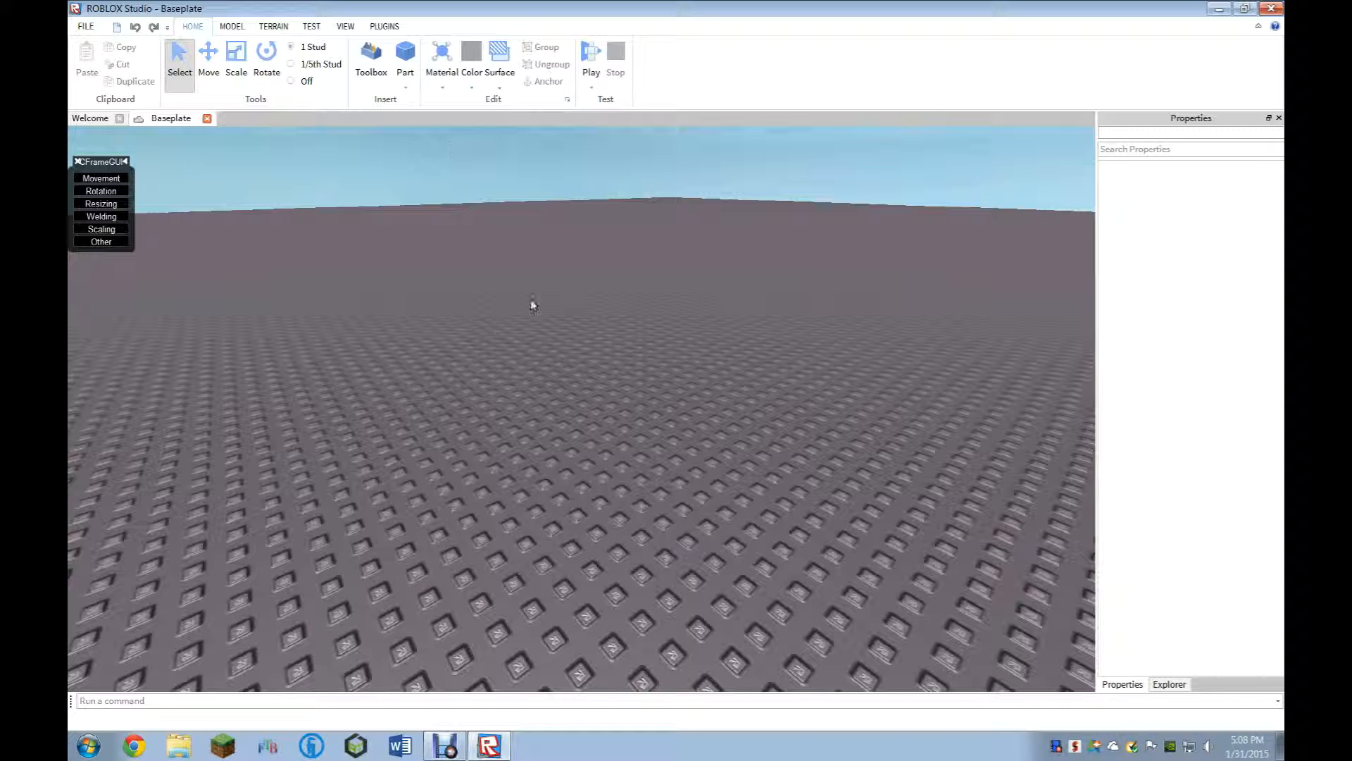
scroll(553, 451, "down", 5)
right_click_drag(553, 451, 553, 451)
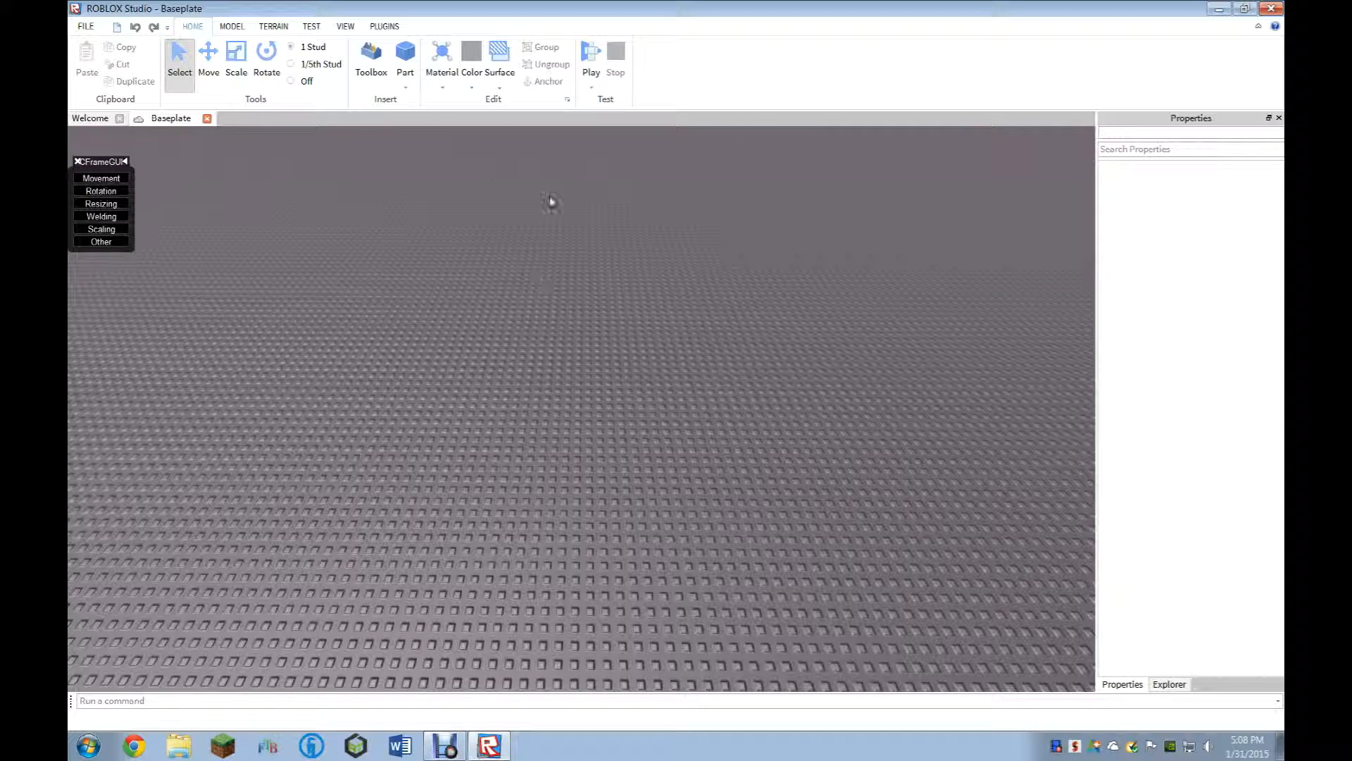
right_click_drag(706, 437, 705, 435)
scroll(707, 438, "up", 5)
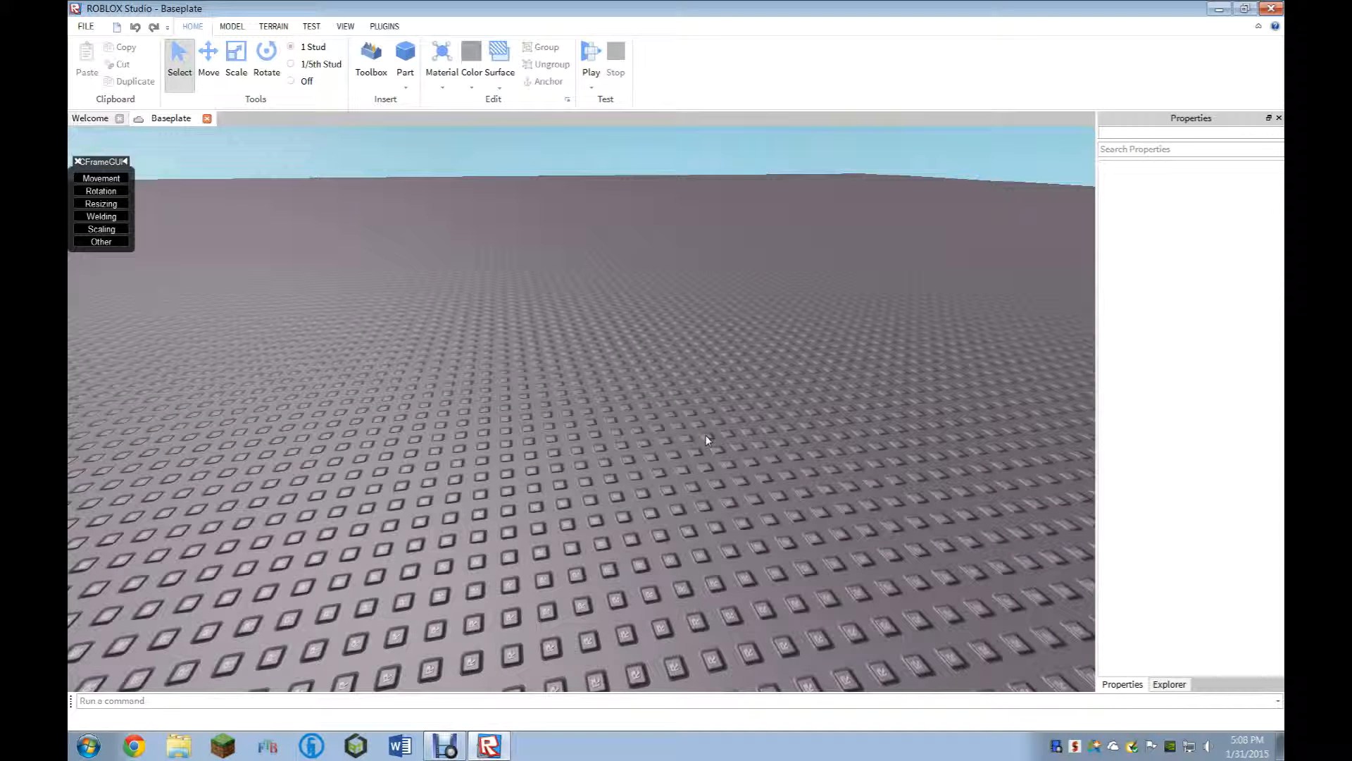
right_click_drag(706, 435, 707, 434)
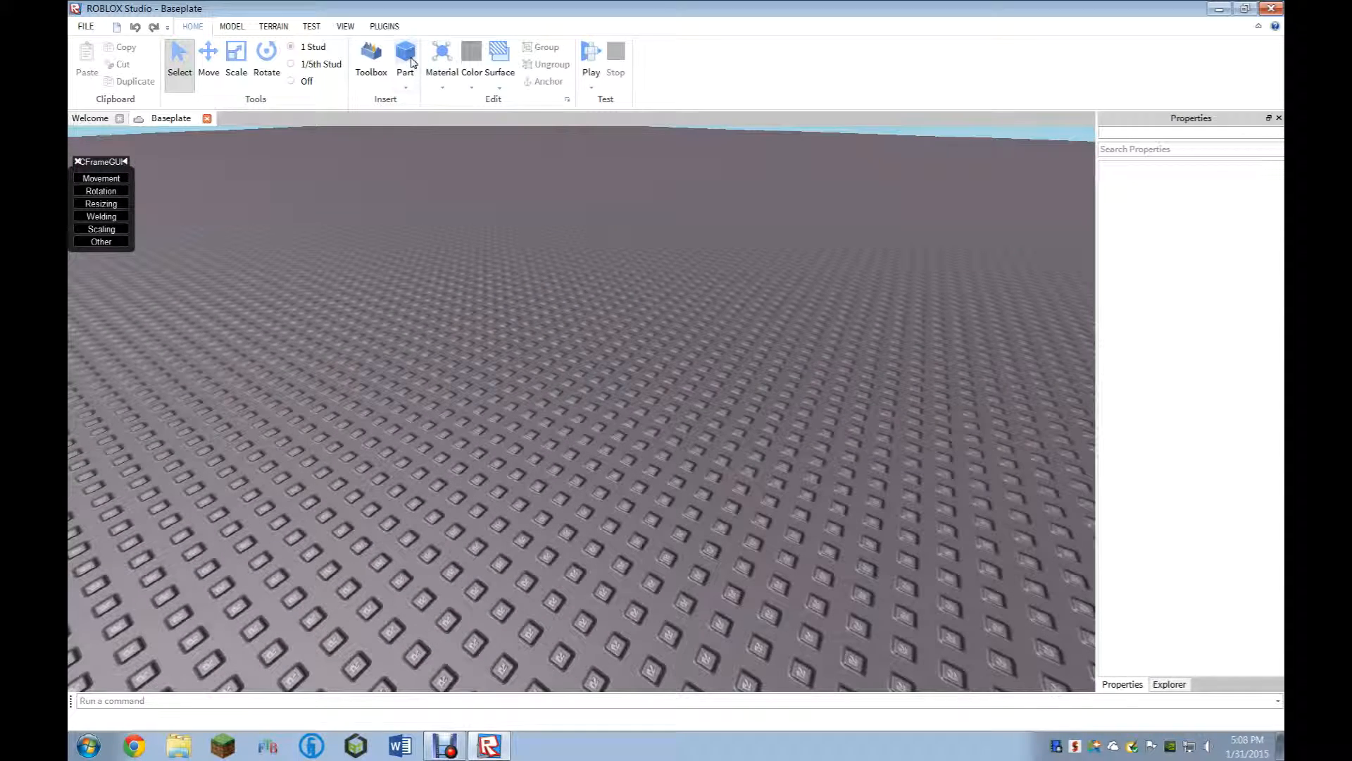
Insert a block part on the baseplate and raise it 11 studs straight up.
left_click(412, 62)
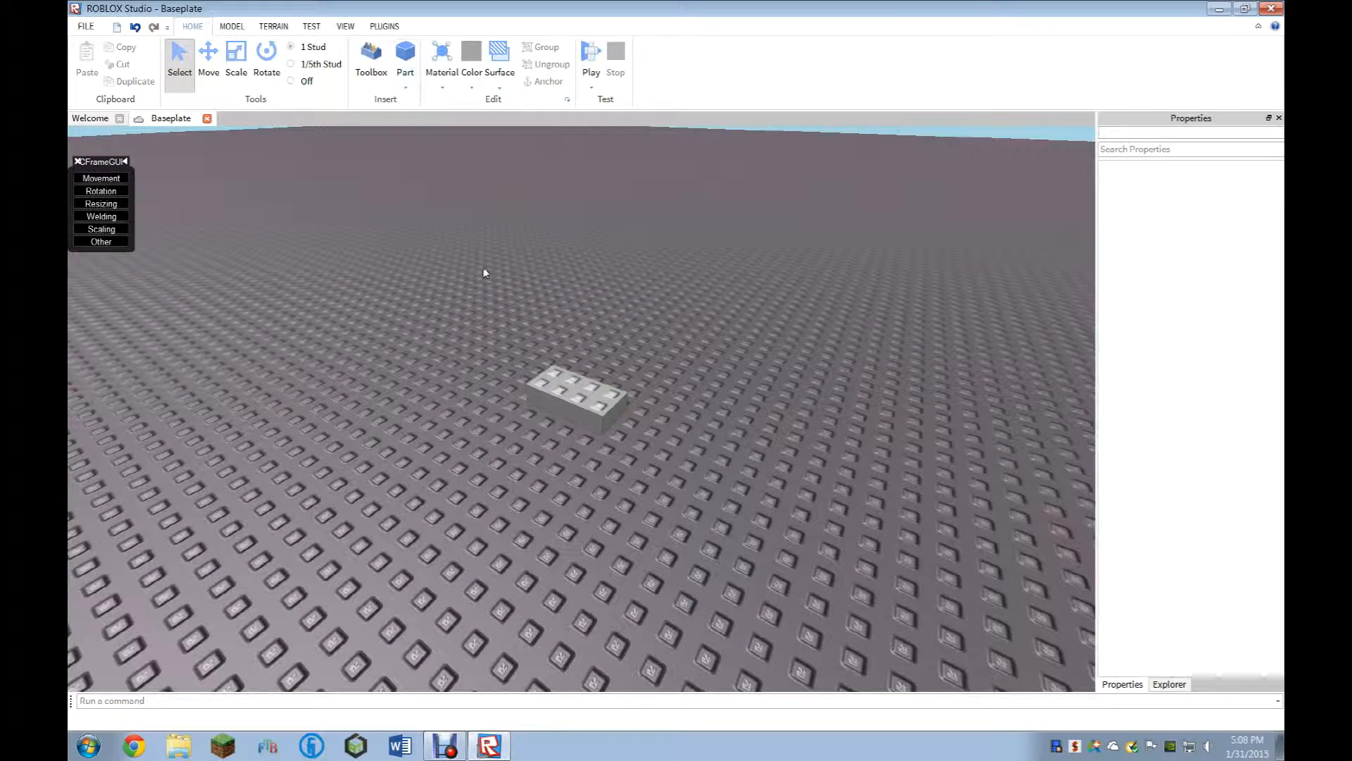
right_click_drag(484, 269, 485, 269)
scroll(488, 272, "up", 2)
key("d")
left_click(519, 305)
scroll(519, 305, "down", 1)
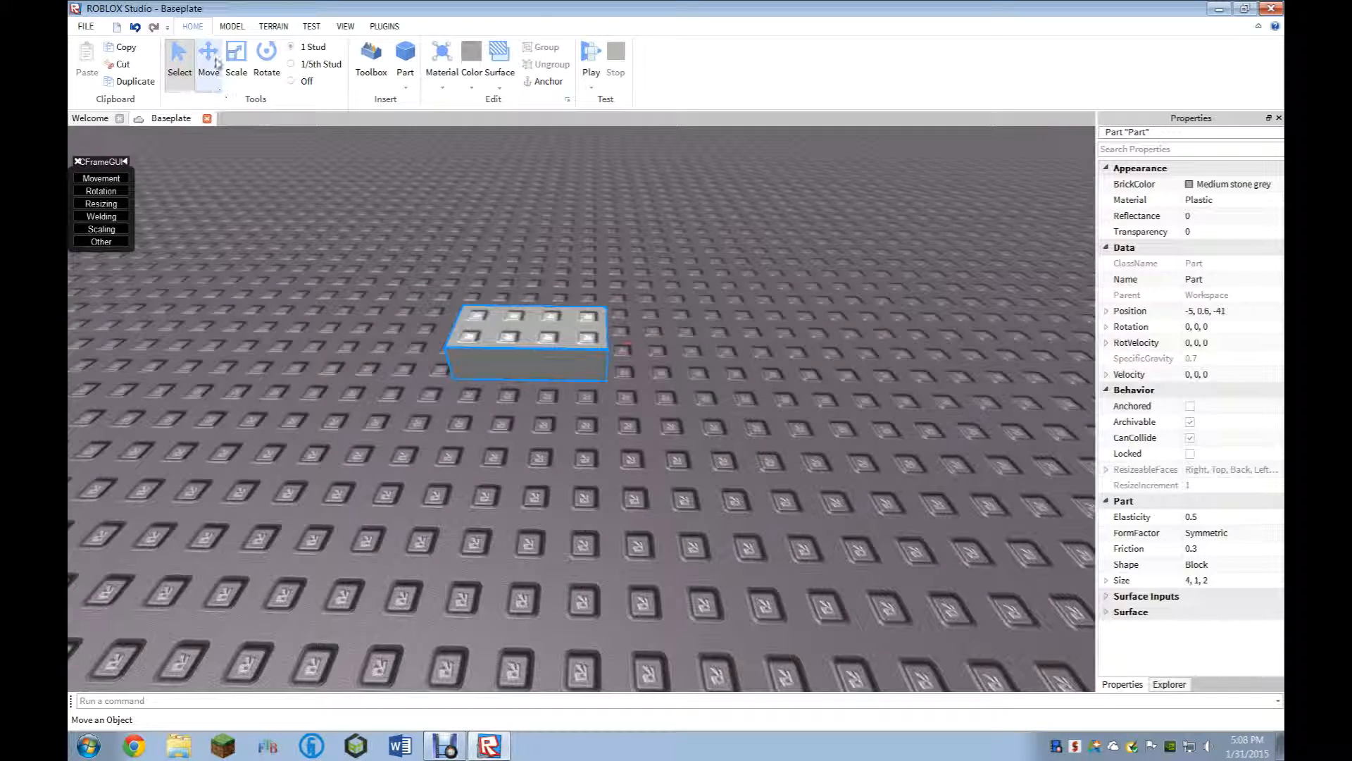
left_click(217, 77)
left_click_drag(525, 243, 522, 172)
scroll(521, 171, "down", 3)
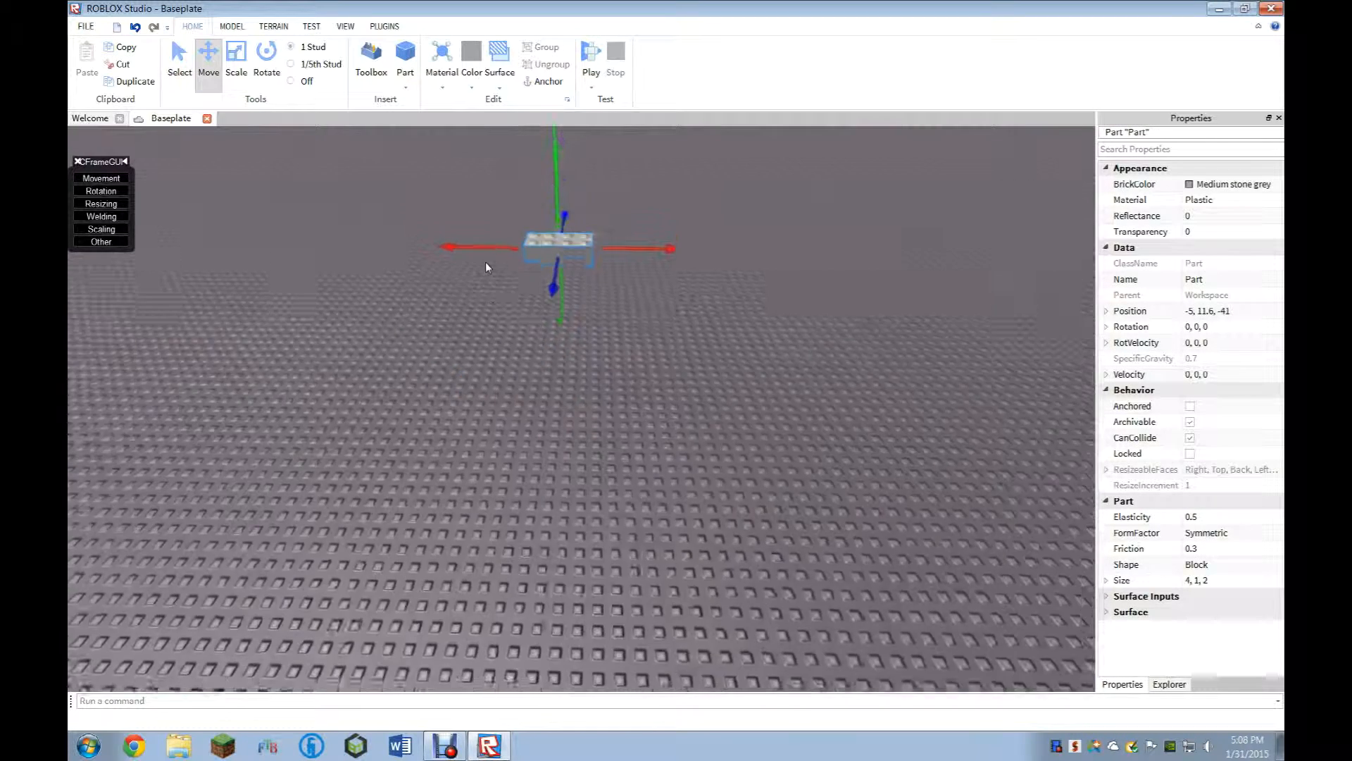
Anchor the raised block so it stays in the air.
right_click_drag(484, 266, 423, 331)
left_click(707, 399)
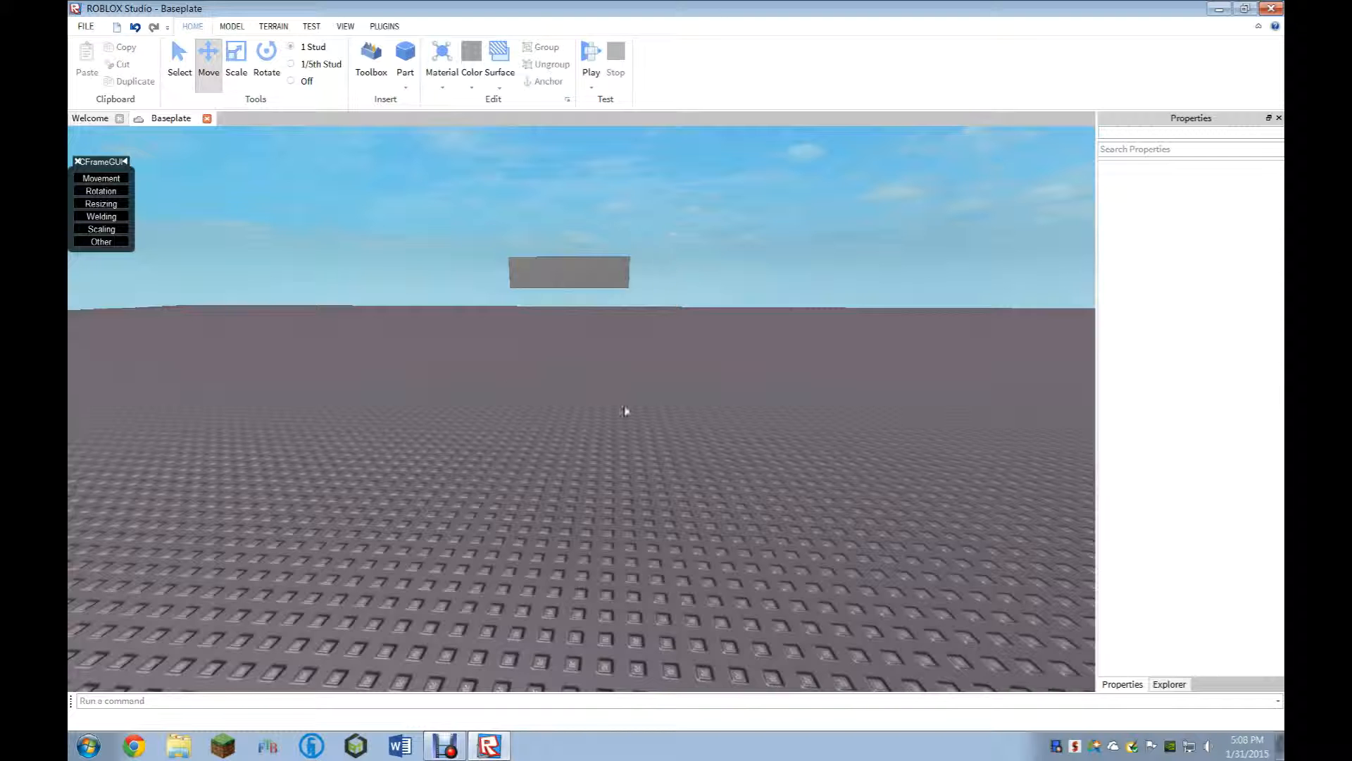
left_click(534, 283)
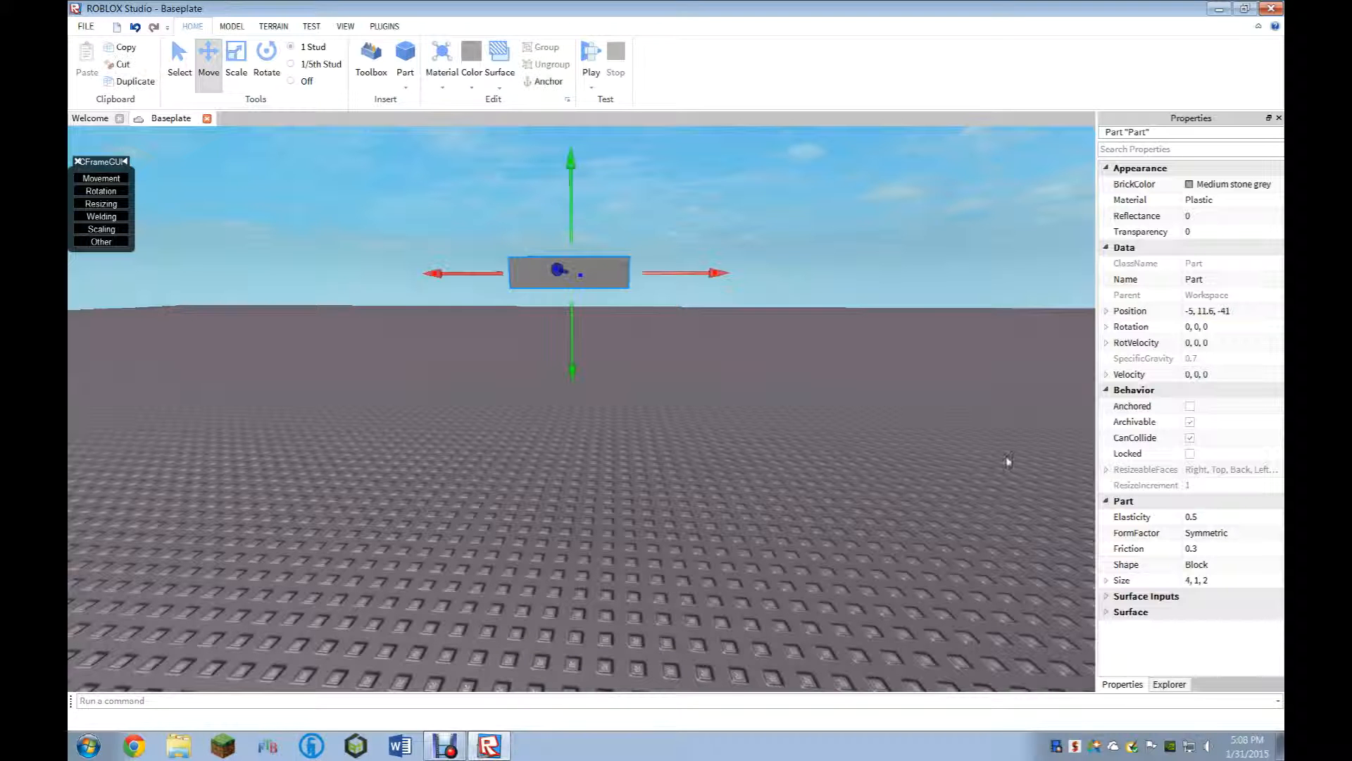
left_click(1189, 406)
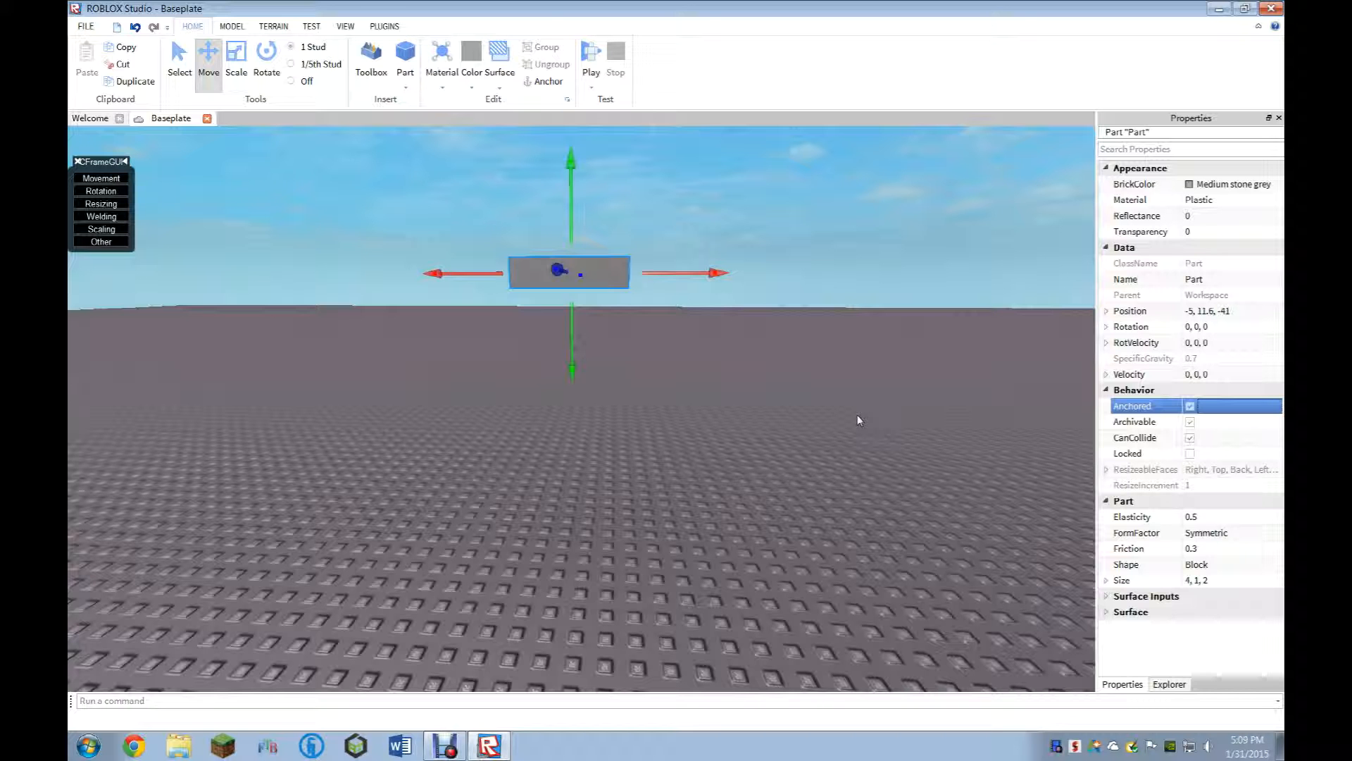
Playtest the place, walking and jumping the character around to check the floating block, and end the test.
key("F5")
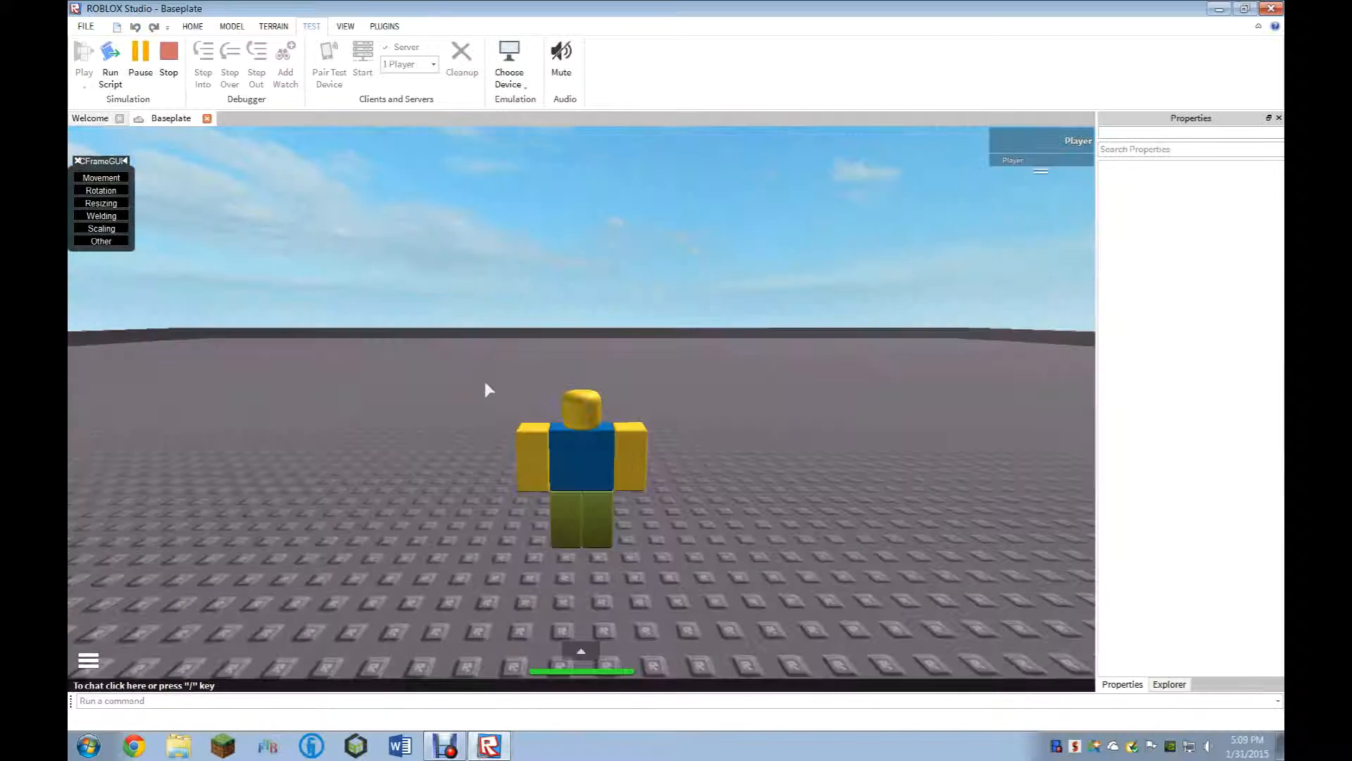
key("w")
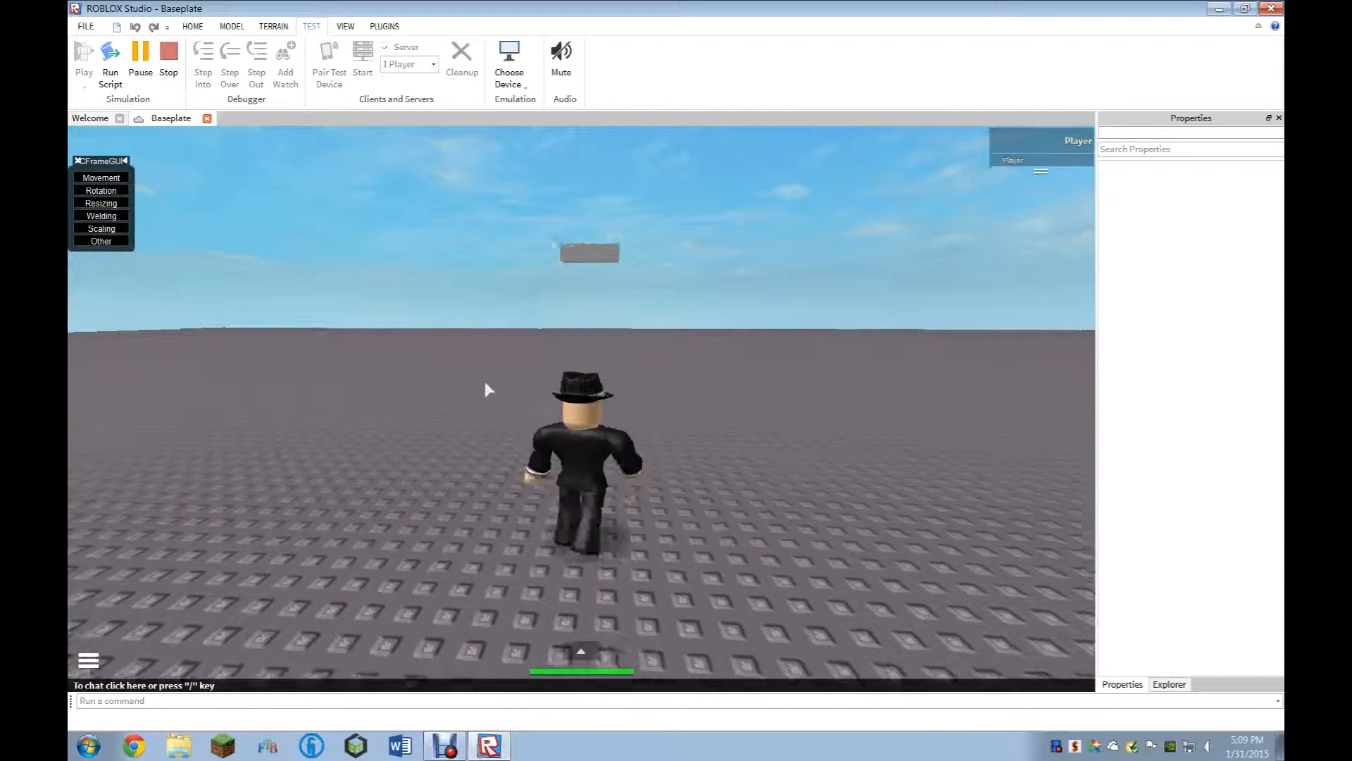
right_click_drag(485, 384, 486, 389)
key("space")
key("s")
key("w")
key("s")
key("space")
key("s")
key("s")
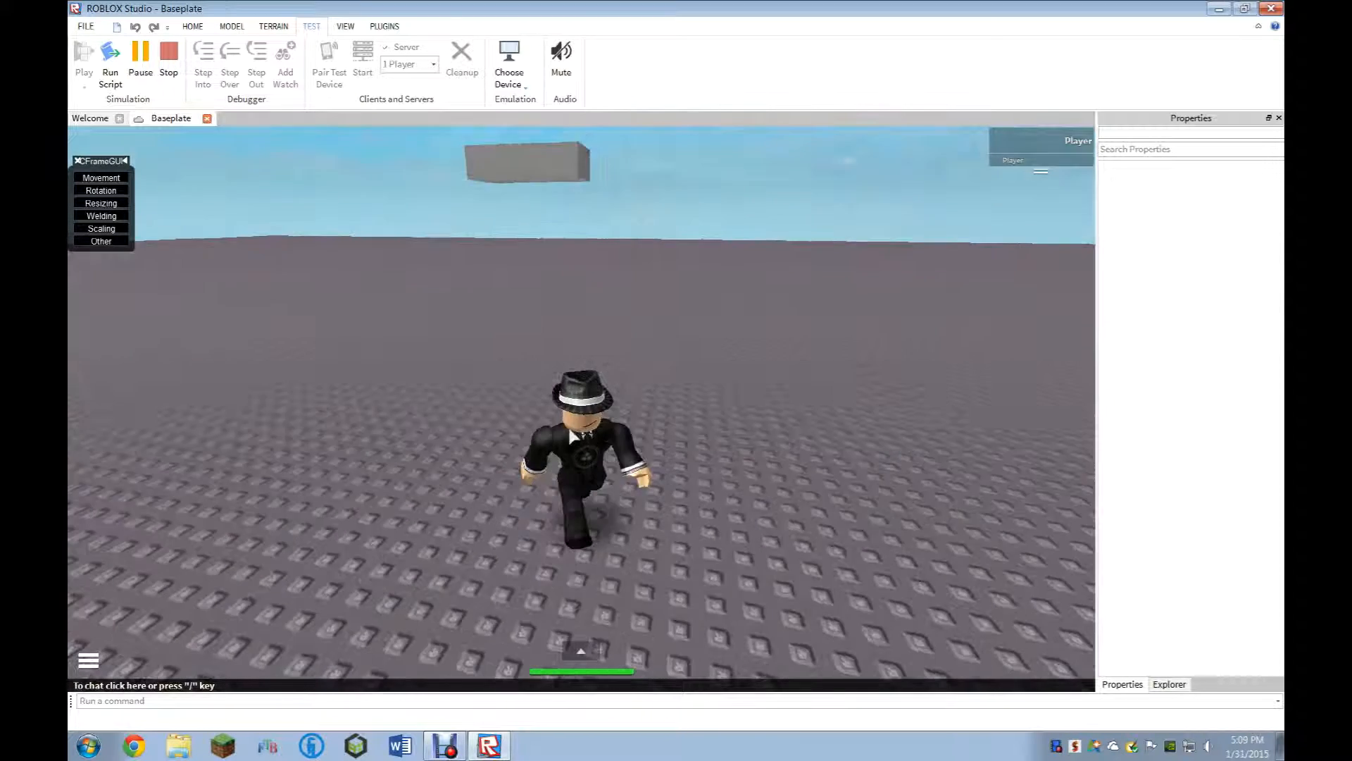
key("d")
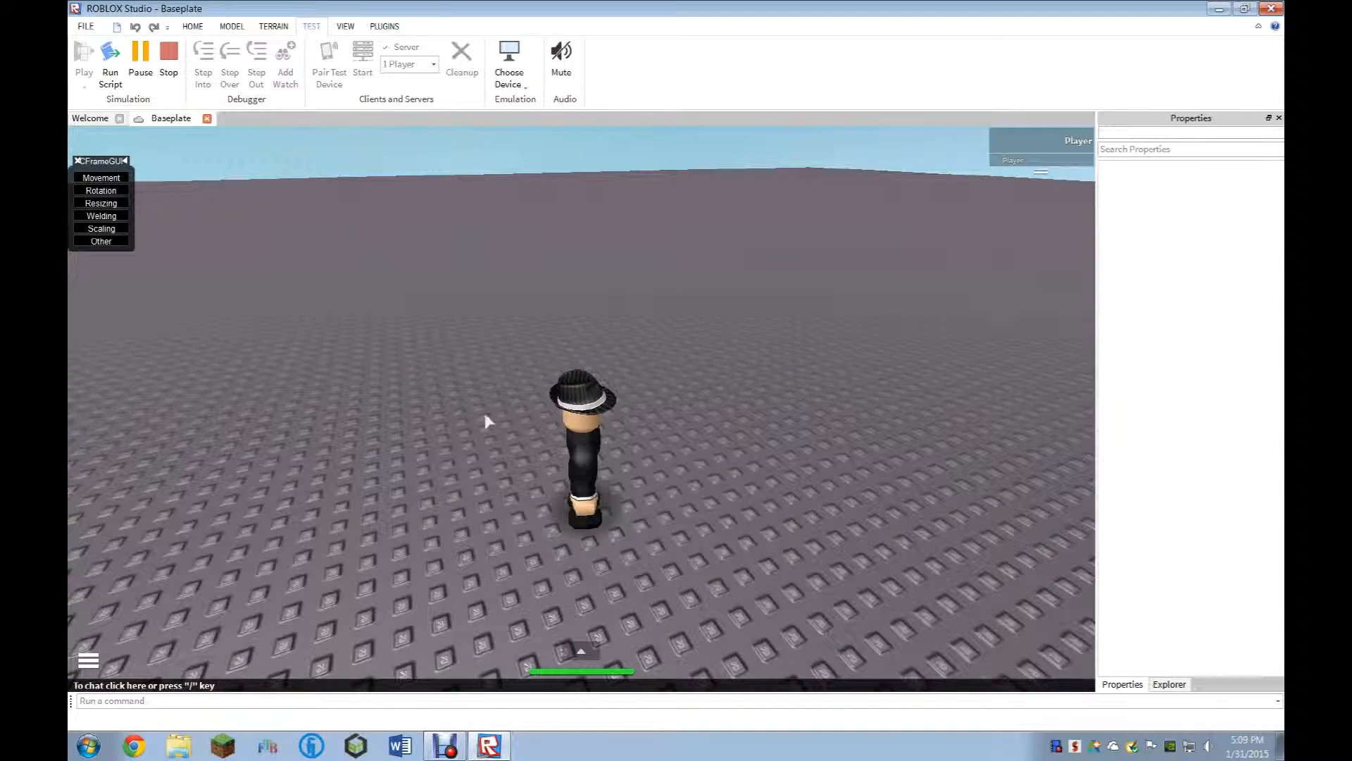
key("s")
key("shift+F5")
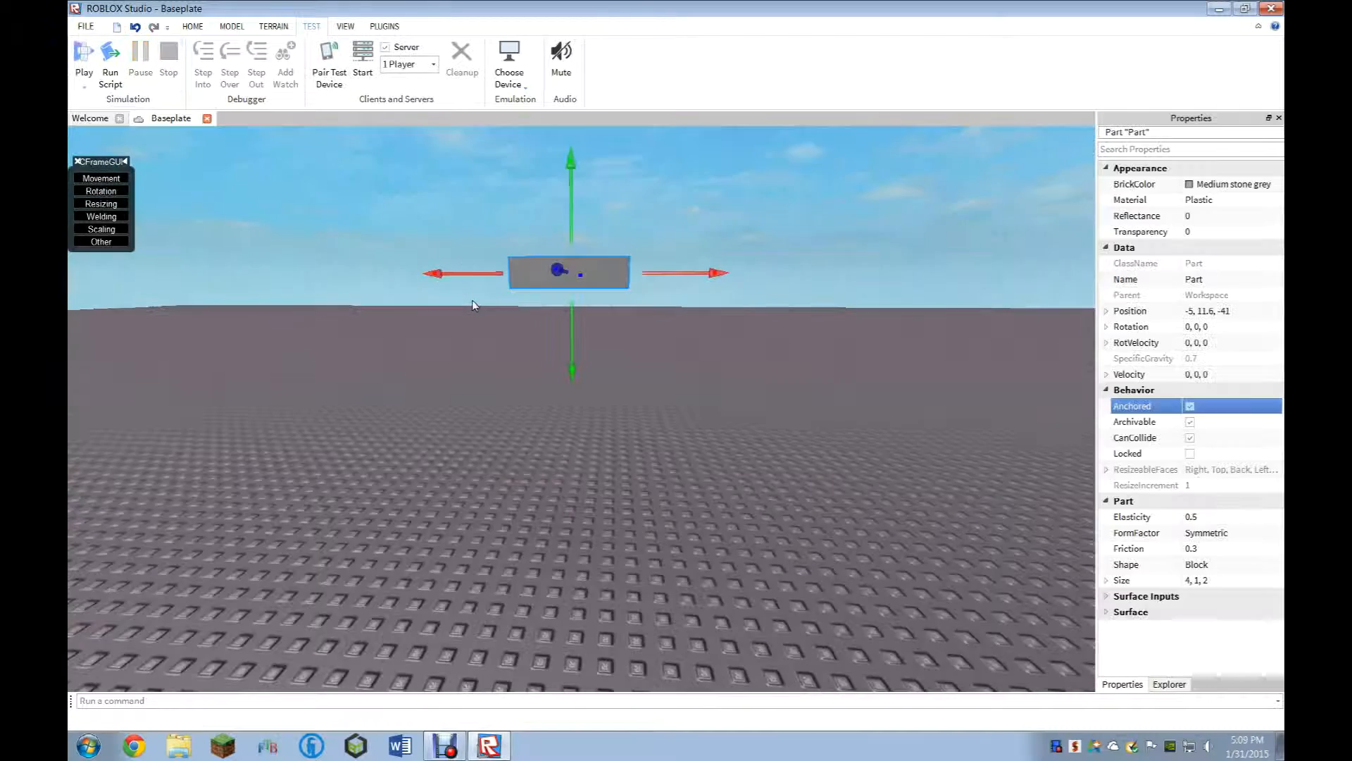
Change the colour of the floating block to Mid gray.
key("w")
right_click_drag(418, 314, 417, 305)
key("s")
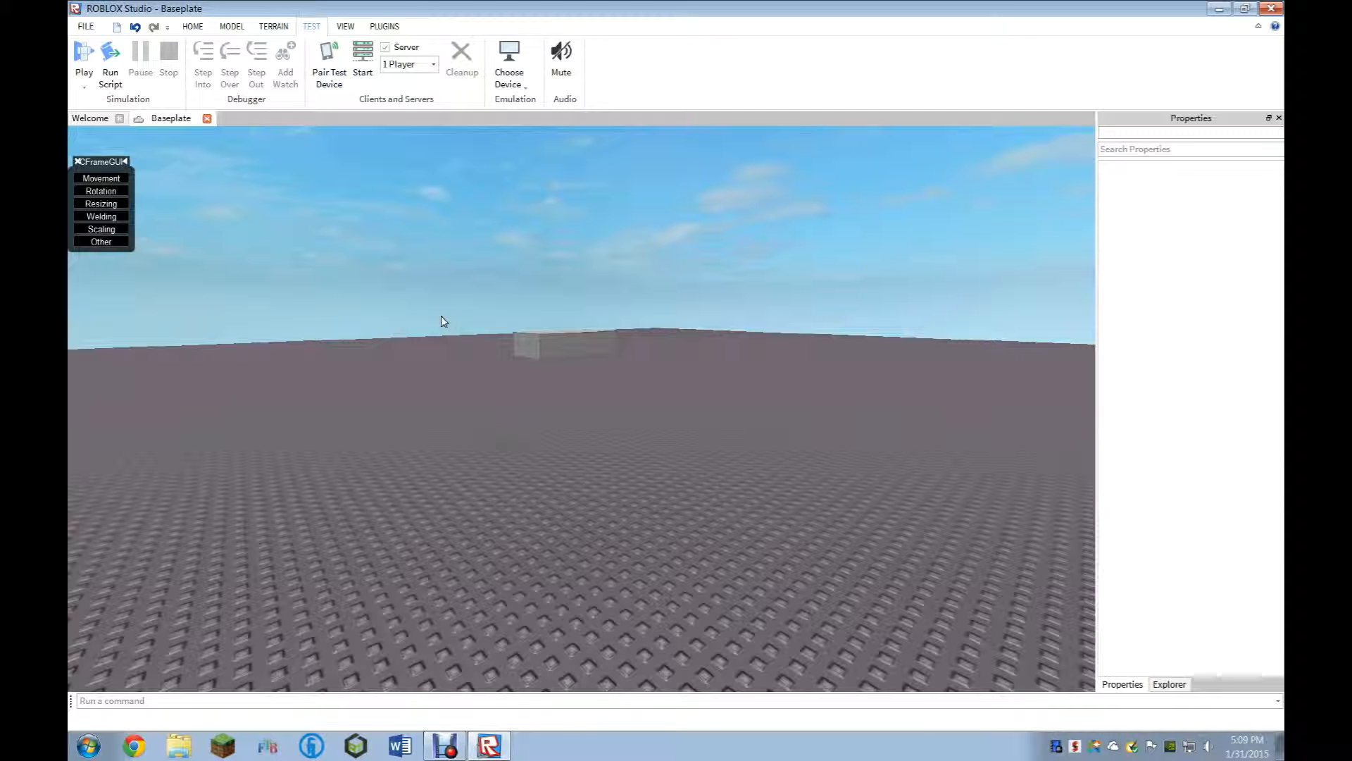
left_click(516, 339)
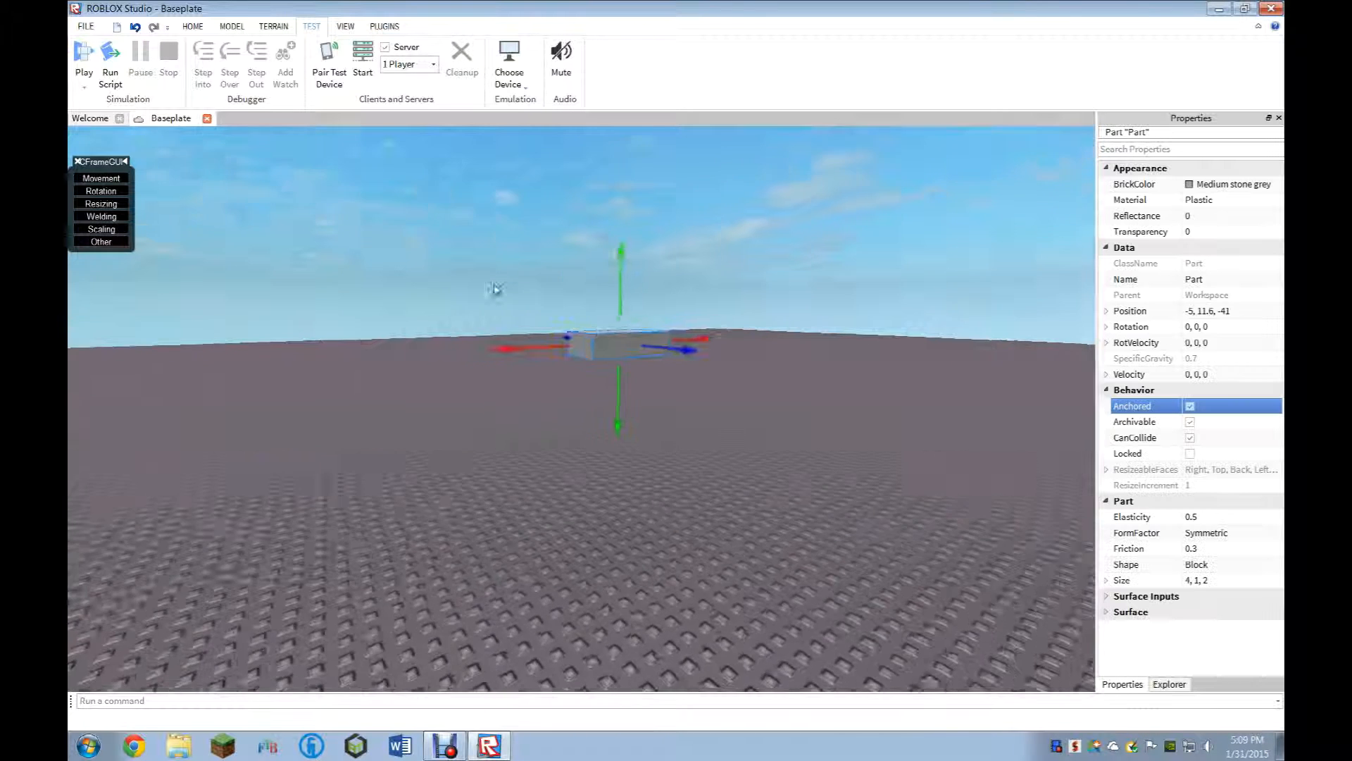
key("f")
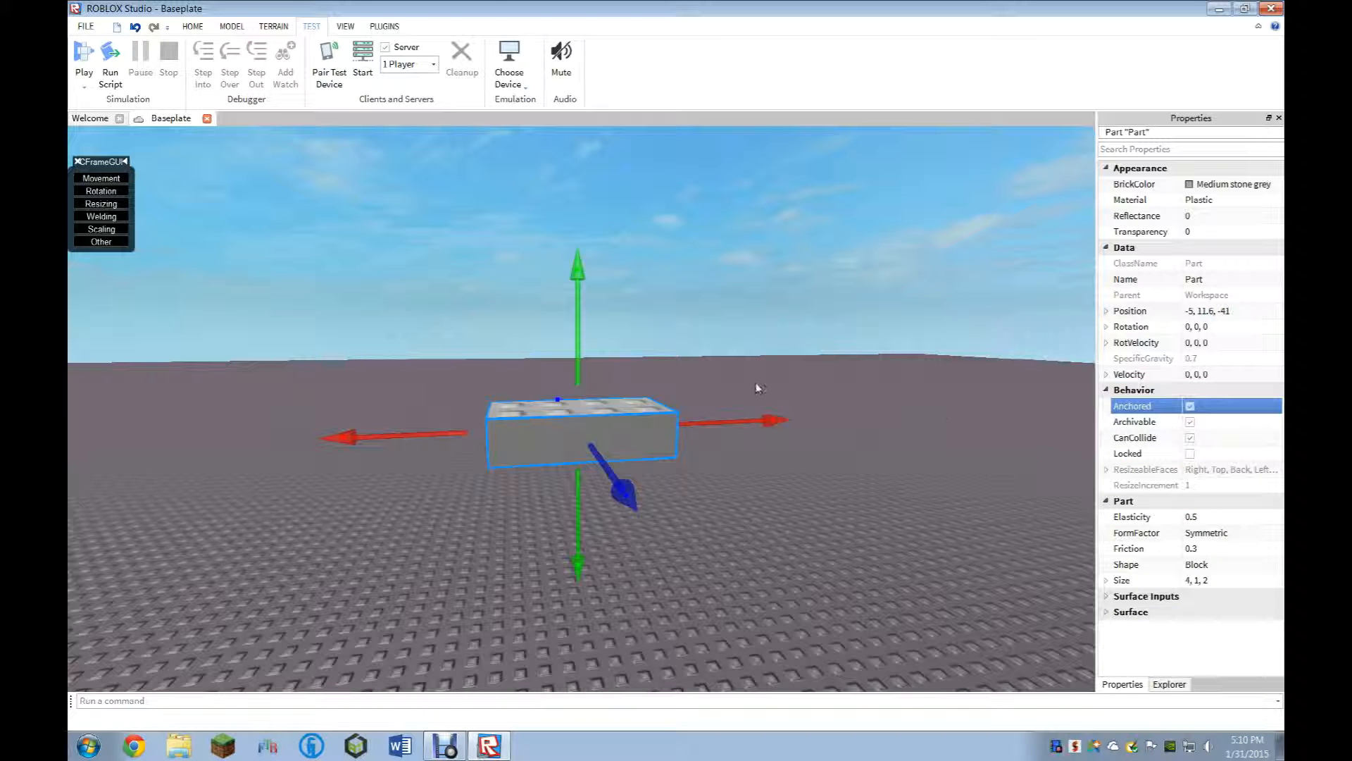
scroll(331, 63, "up", 1)
scroll(347, 61, "up", 1)
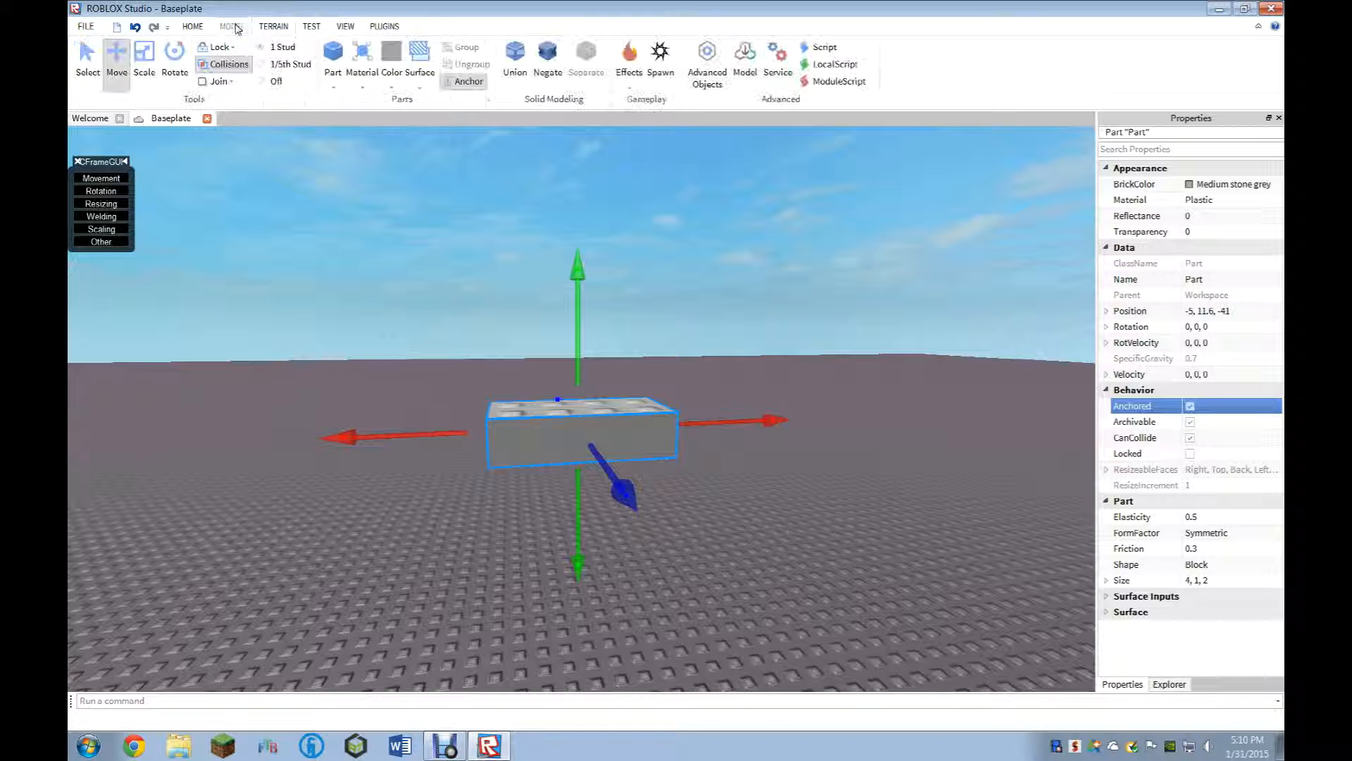
left_click(391, 71)
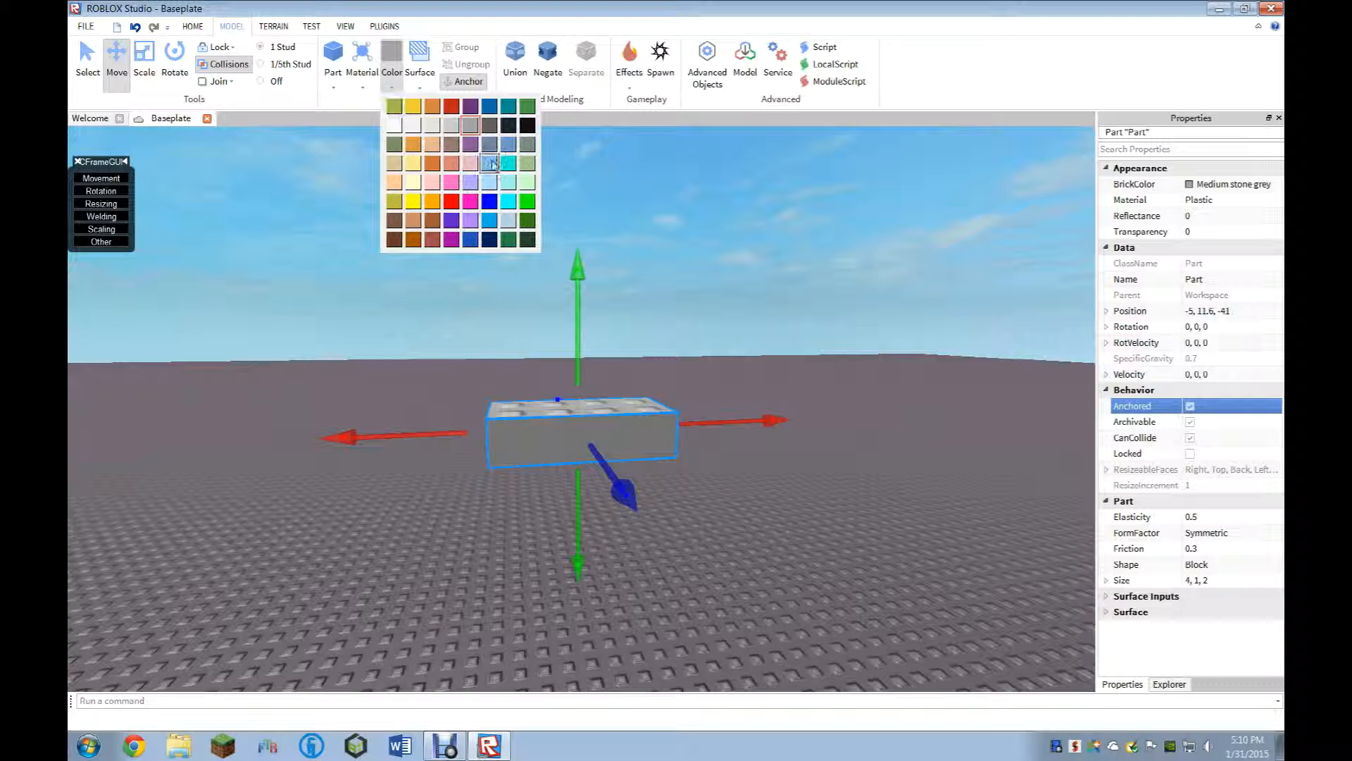
left_click(451, 126)
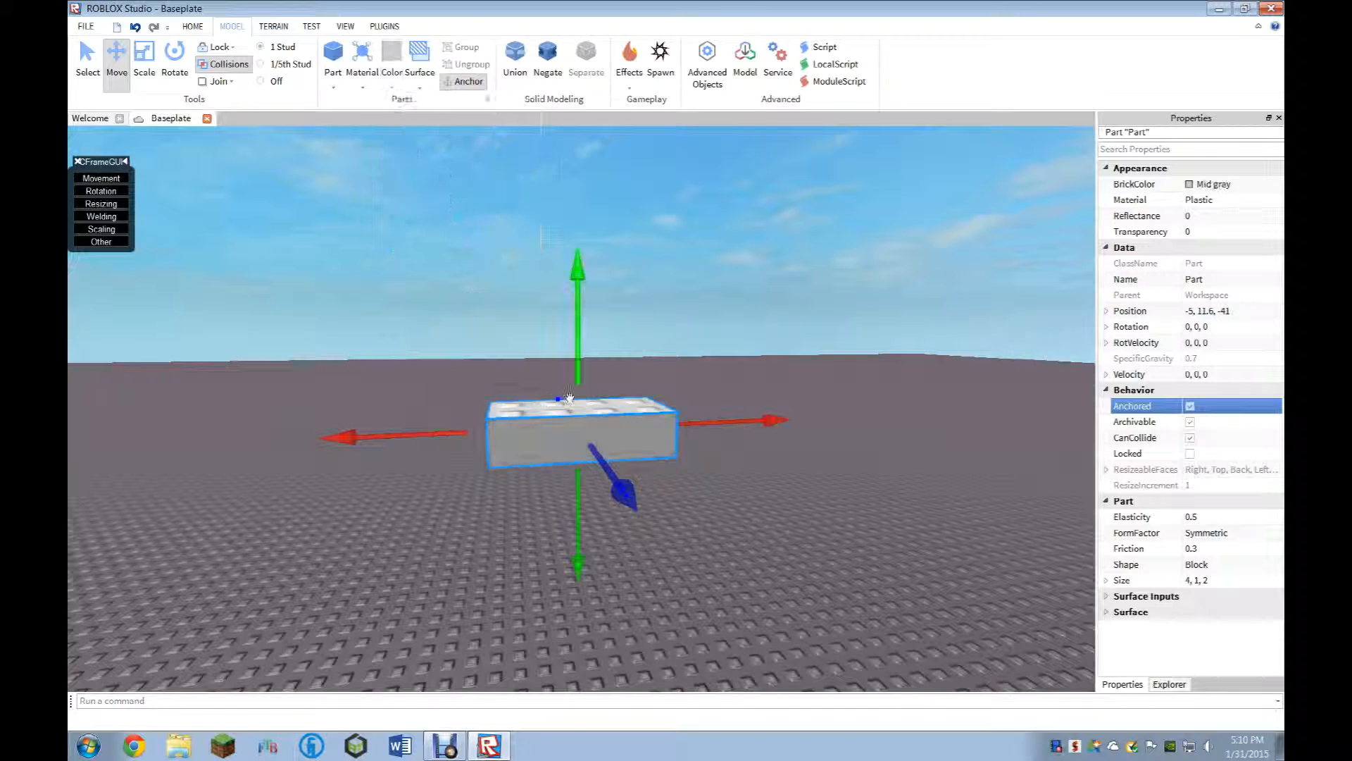
Try the Wood Planks material on the block, set it back to Plastic and deselect the block.
left_click(421, 83)
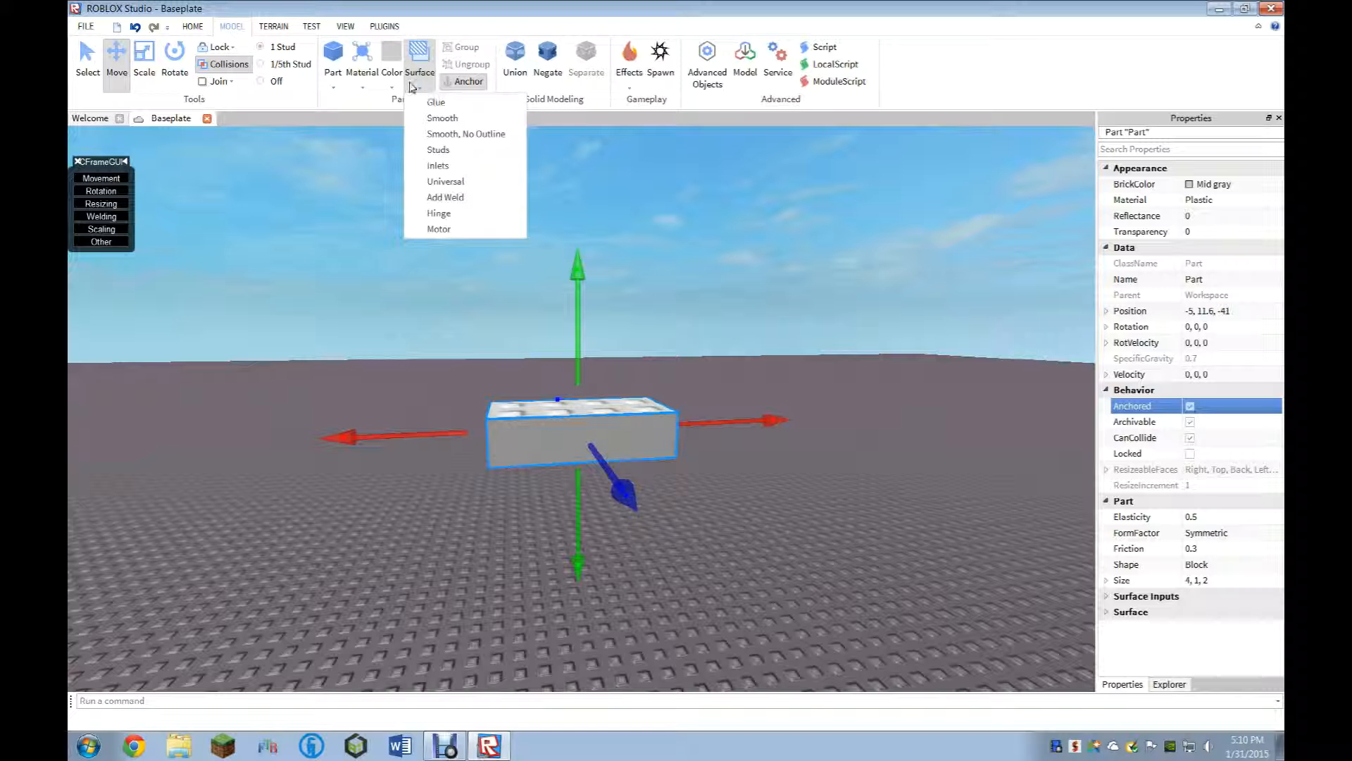
left_click(359, 88)
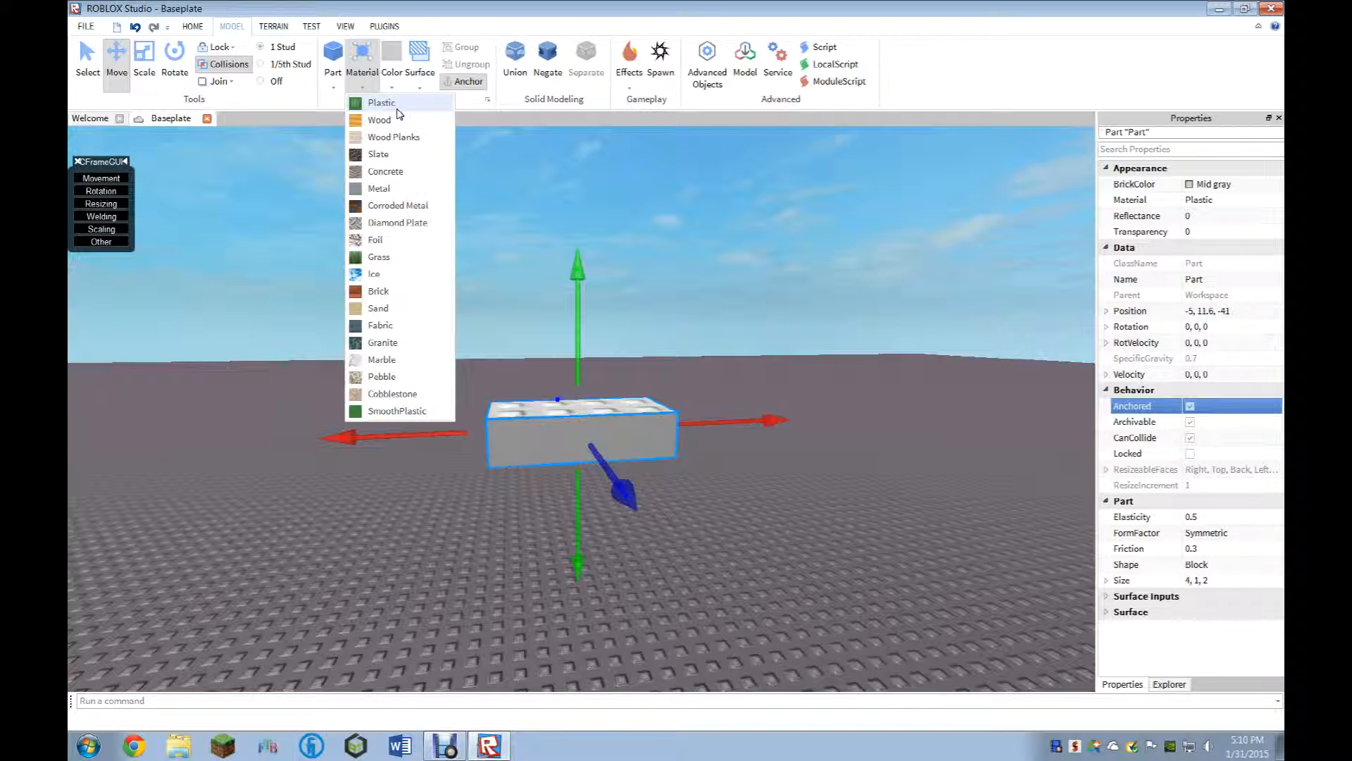
left_click(392, 138)
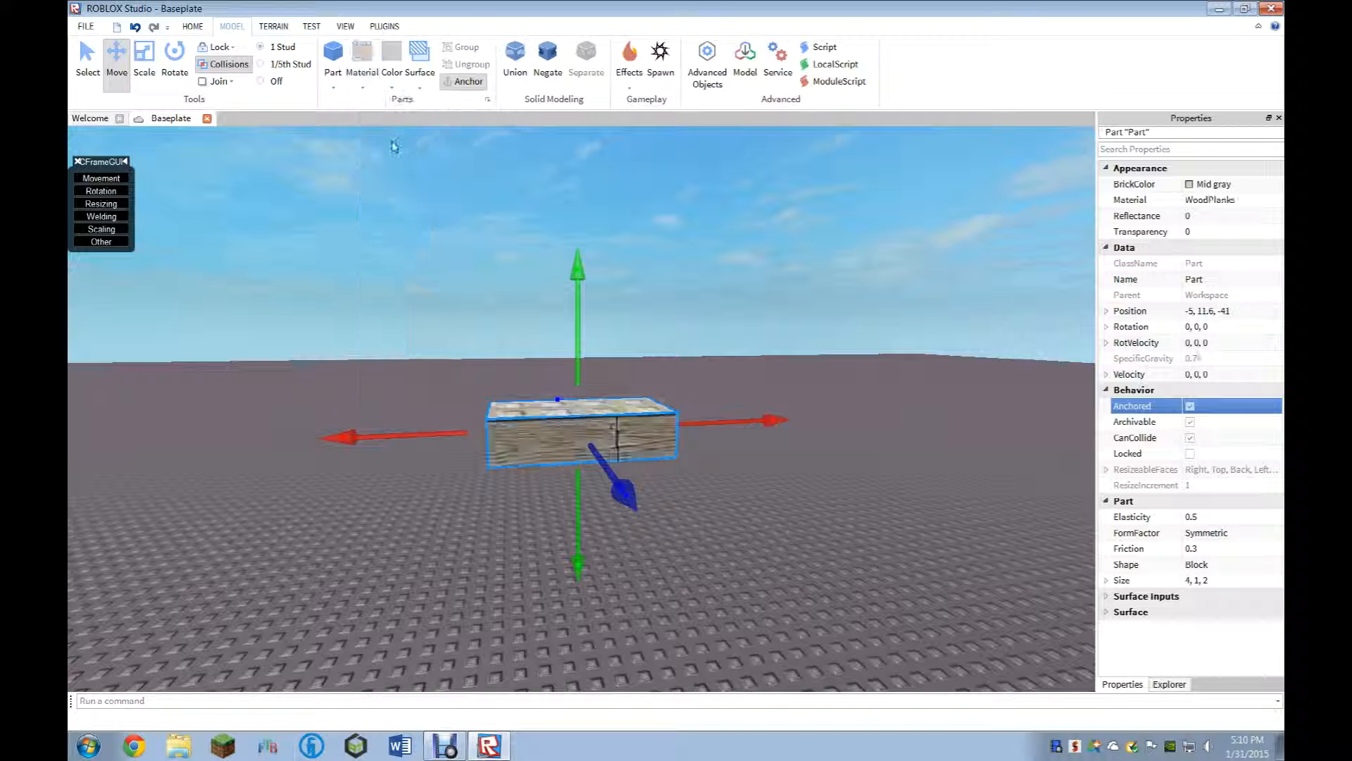
left_click(362, 89)
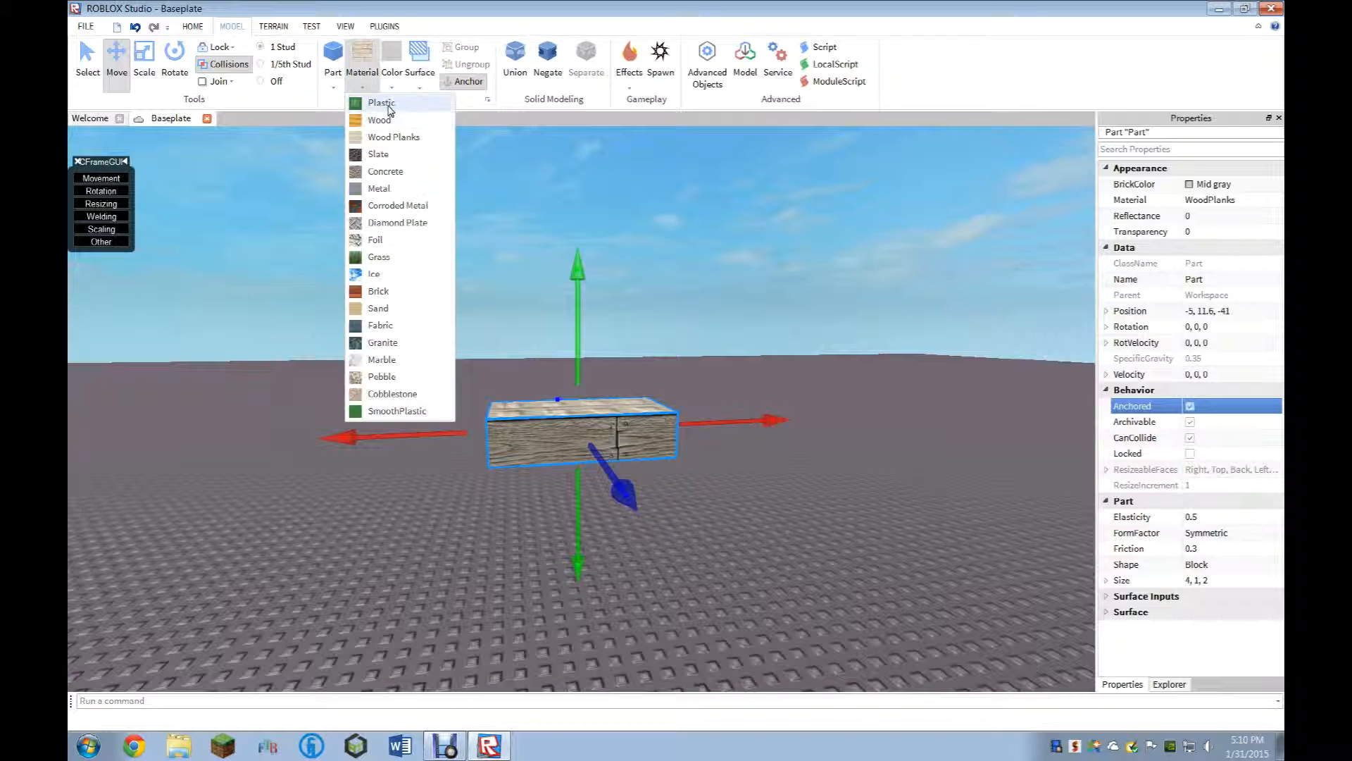
left_click(381, 103)
left_click(445, 217)
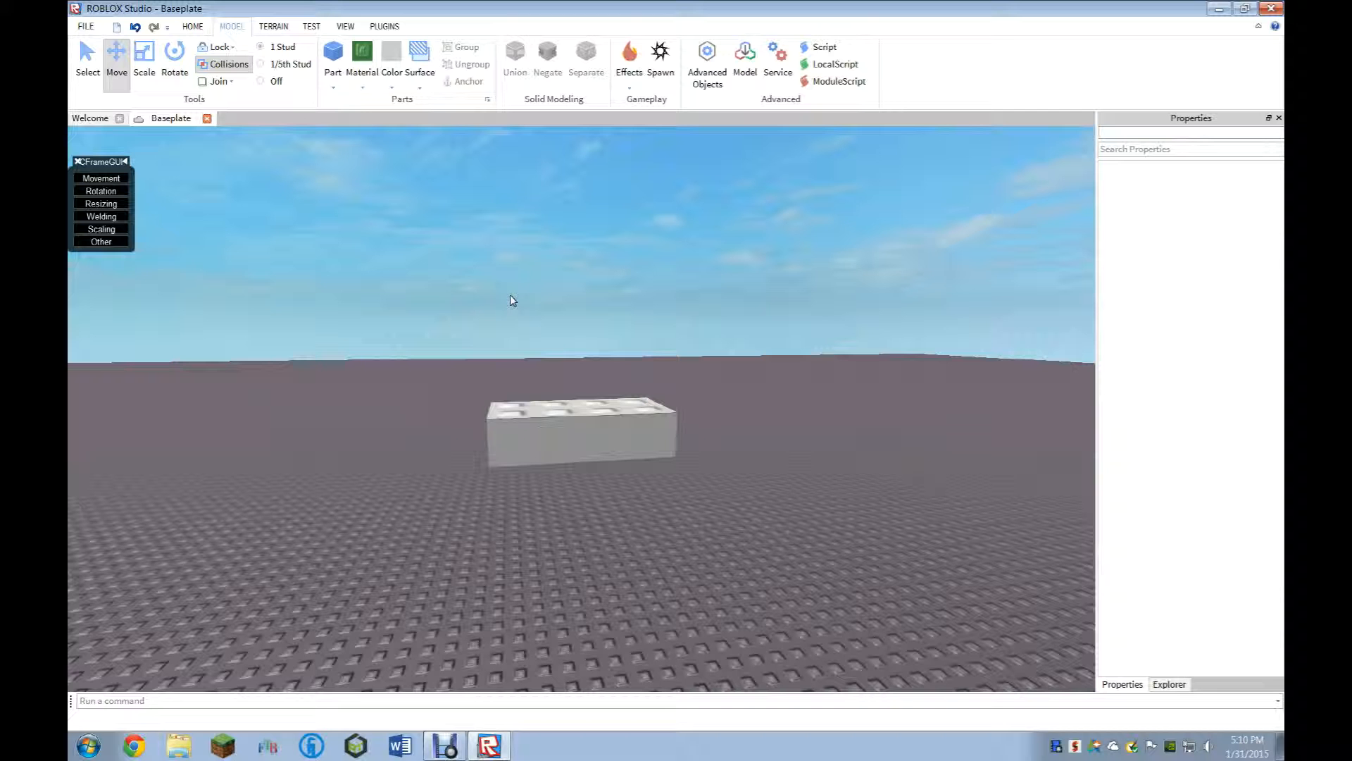
left_click(557, 426)
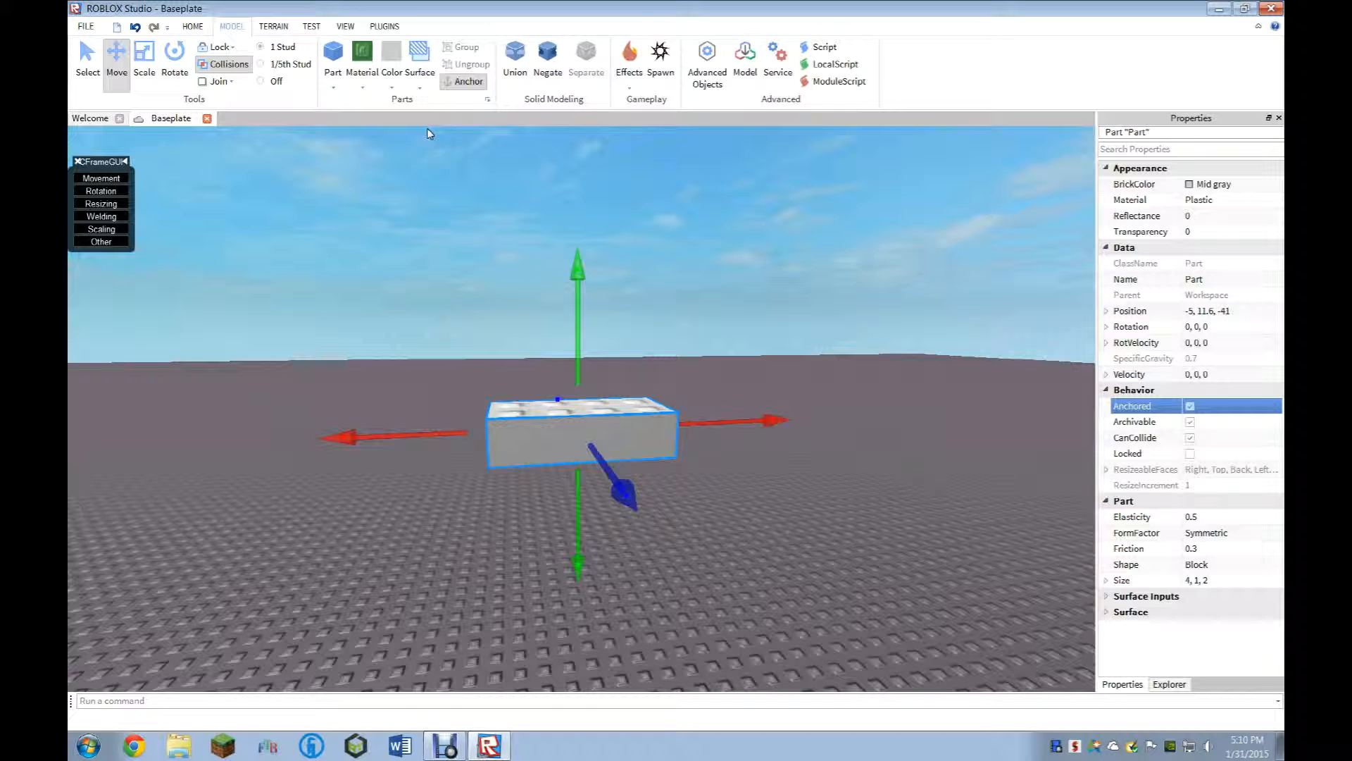
left_click(420, 65)
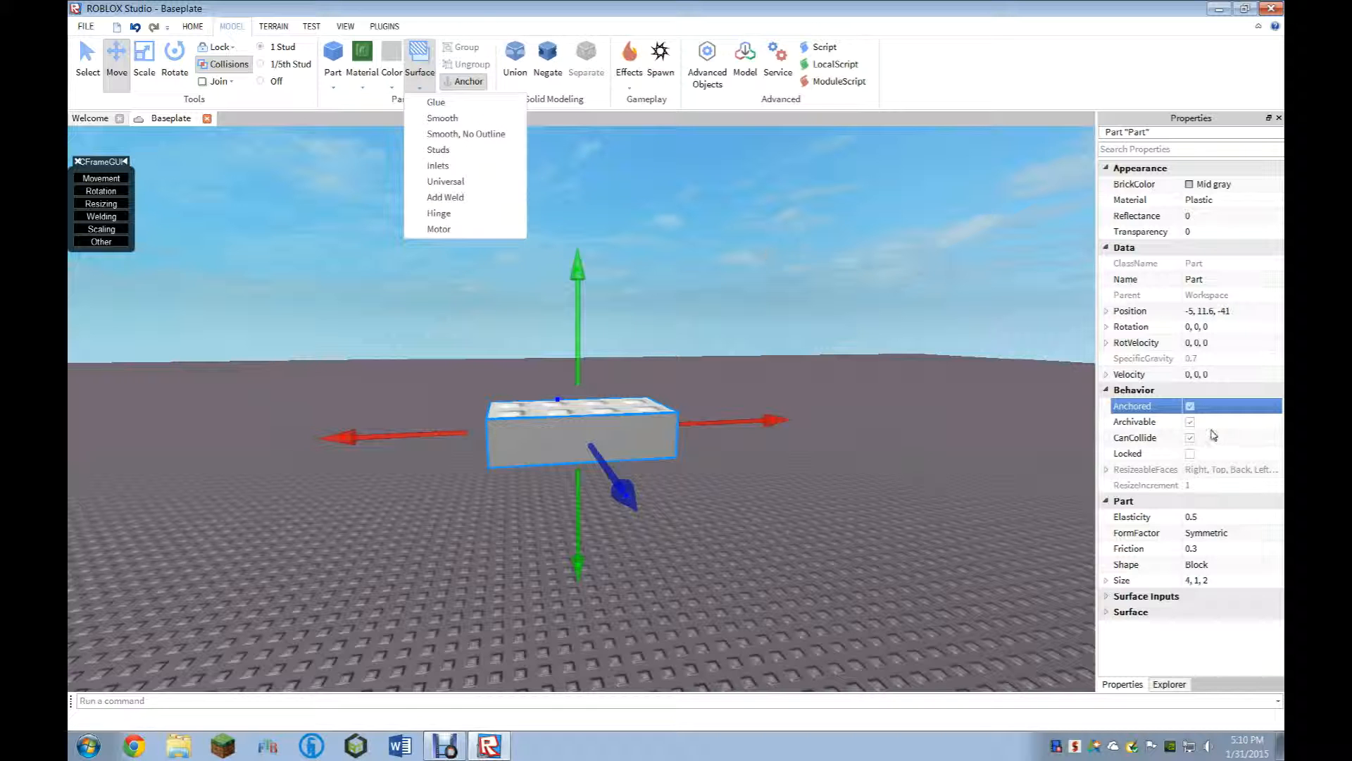
left_click(474, 134)
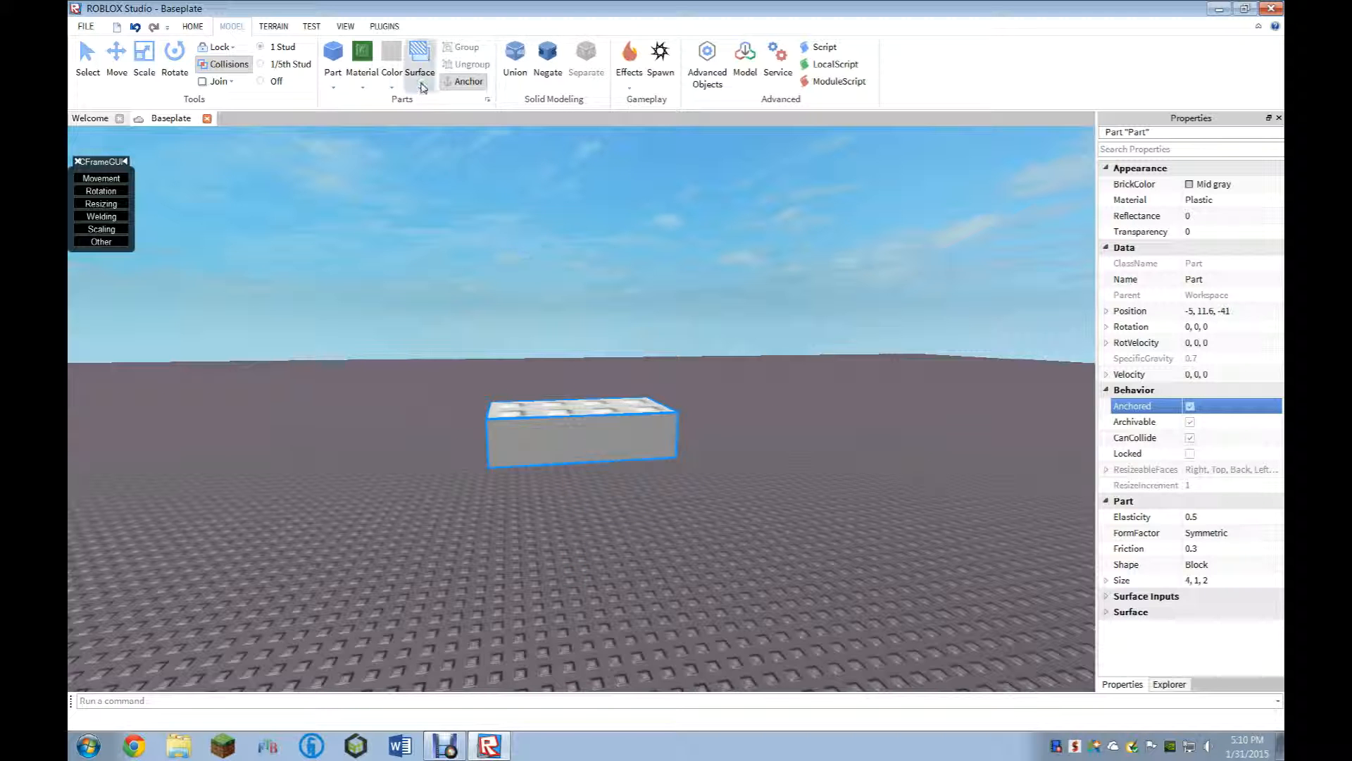
left_click(419, 76)
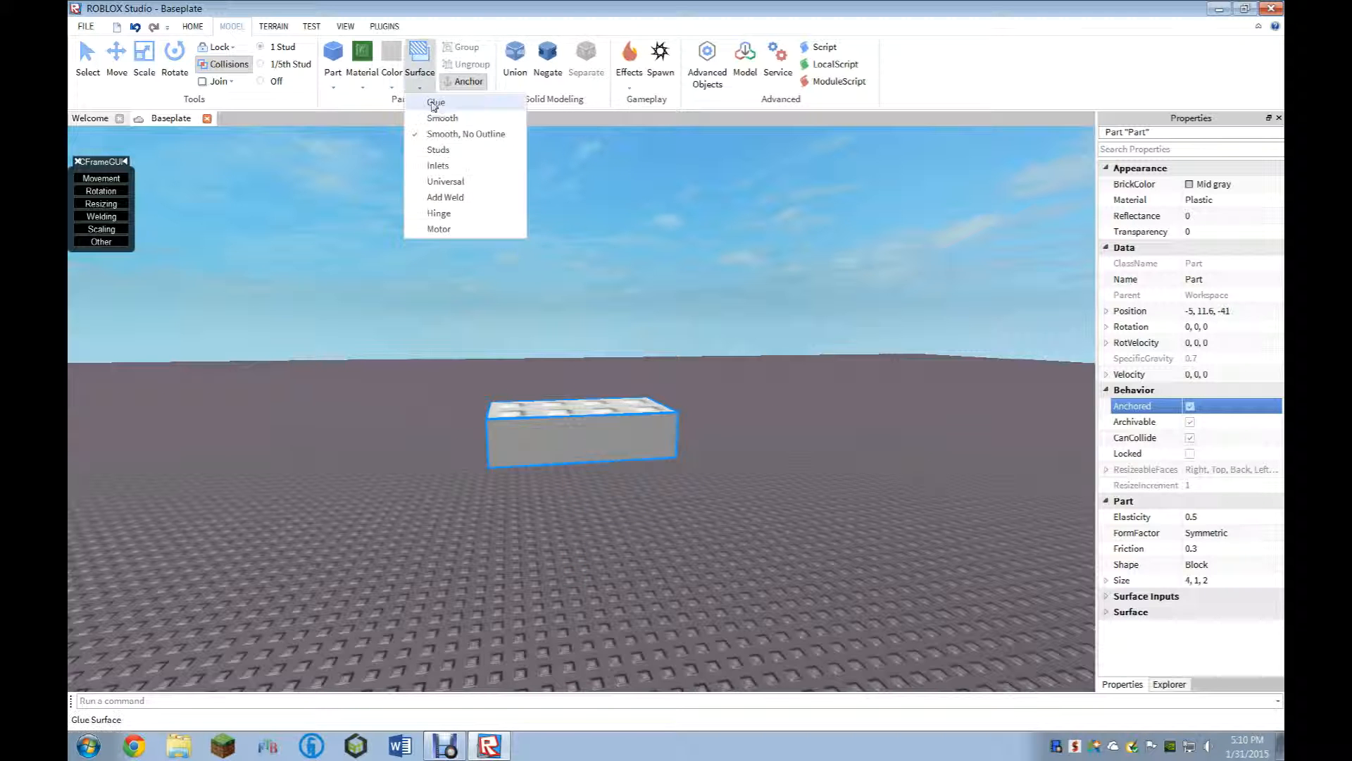
left_click(479, 141)
Apply the Smooth, No Outline surface to the floating block's top and visible side faces.
right_click_drag(486, 162, 589, 241)
key("w")
key("s")
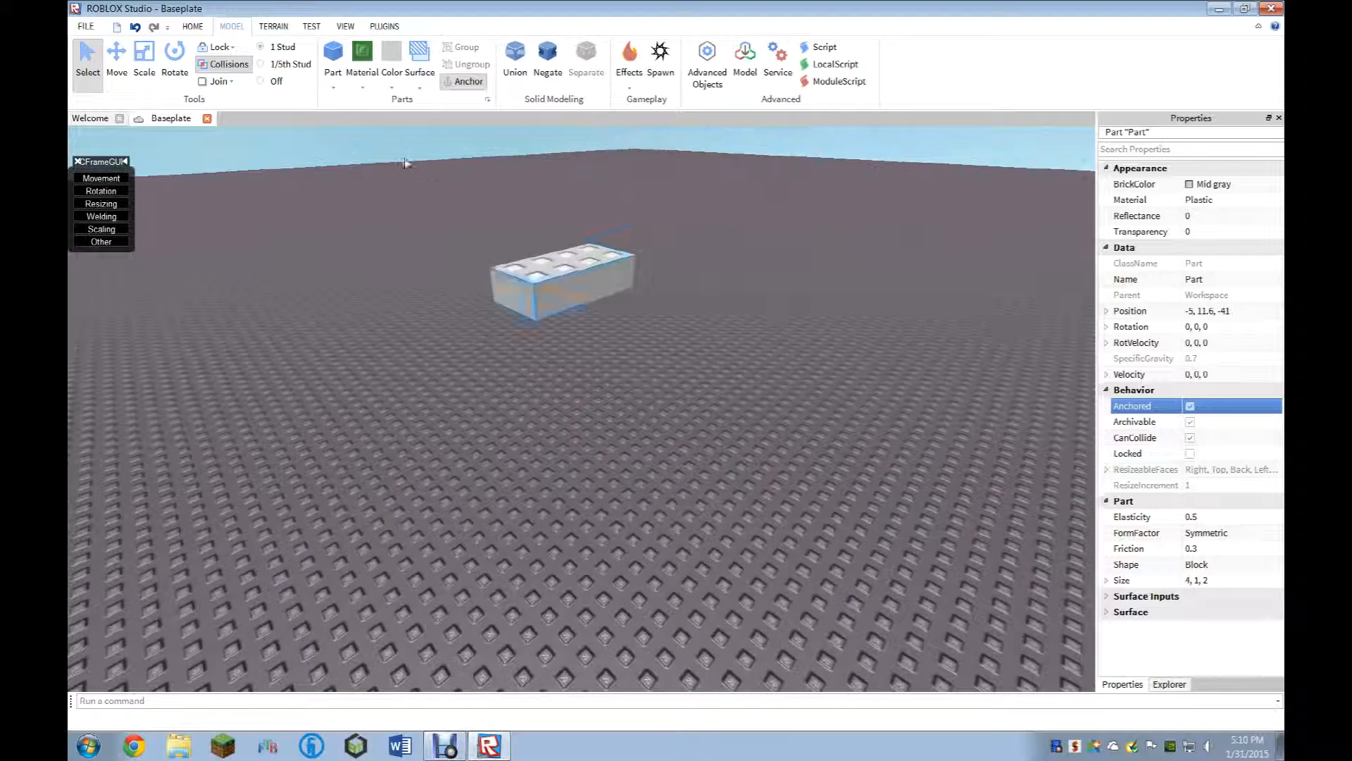
left_click(408, 162)
left_click(421, 70)
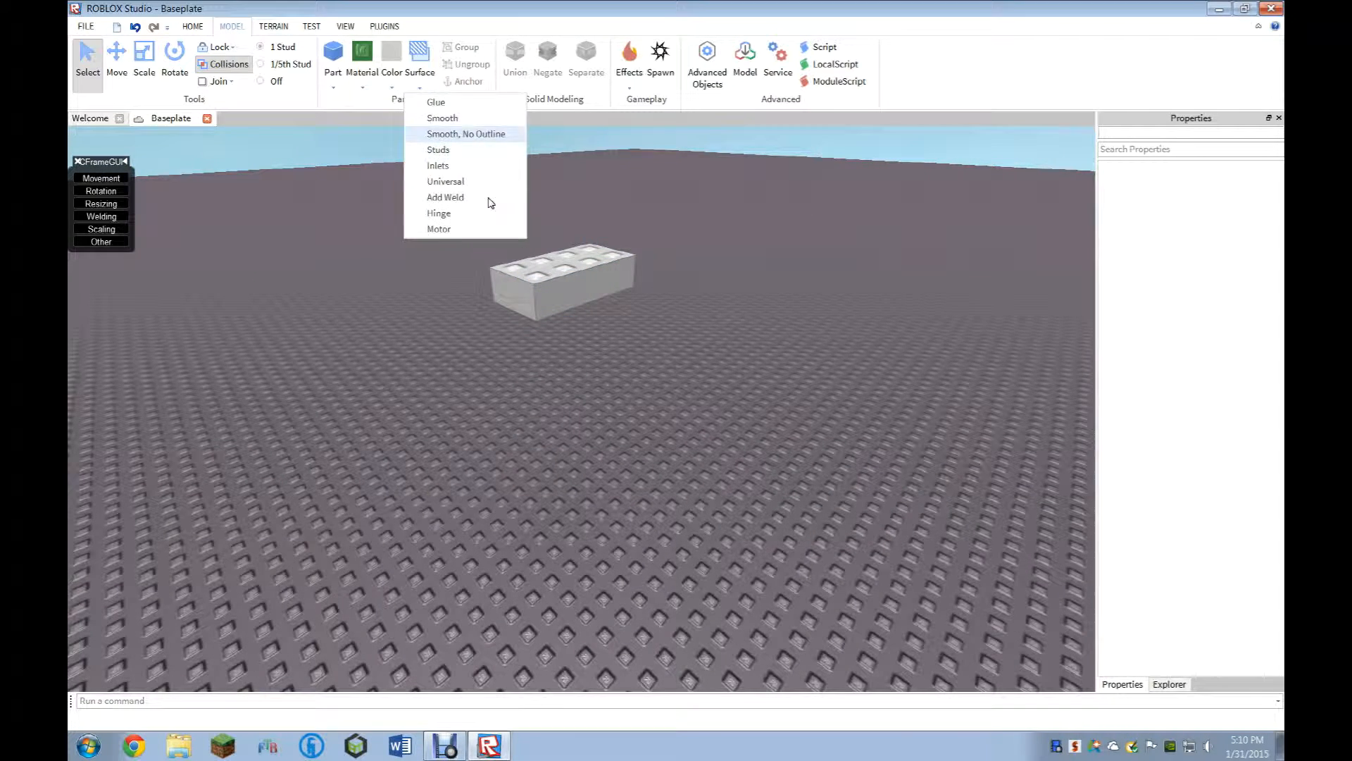
left_click(469, 133)
right_click_drag(553, 296, 658, 311)
left_click(558, 314)
left_click(458, 326)
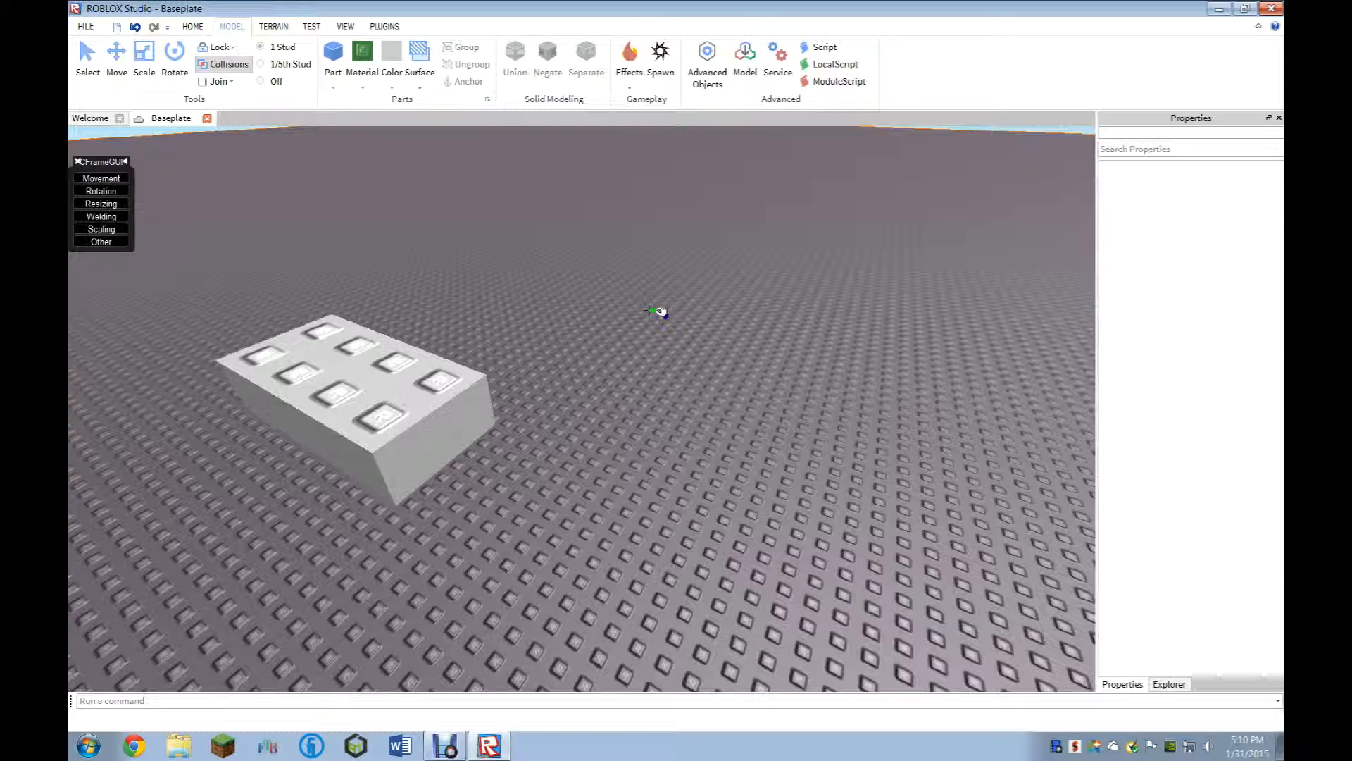
left_click(453, 425)
left_click(405, 383)
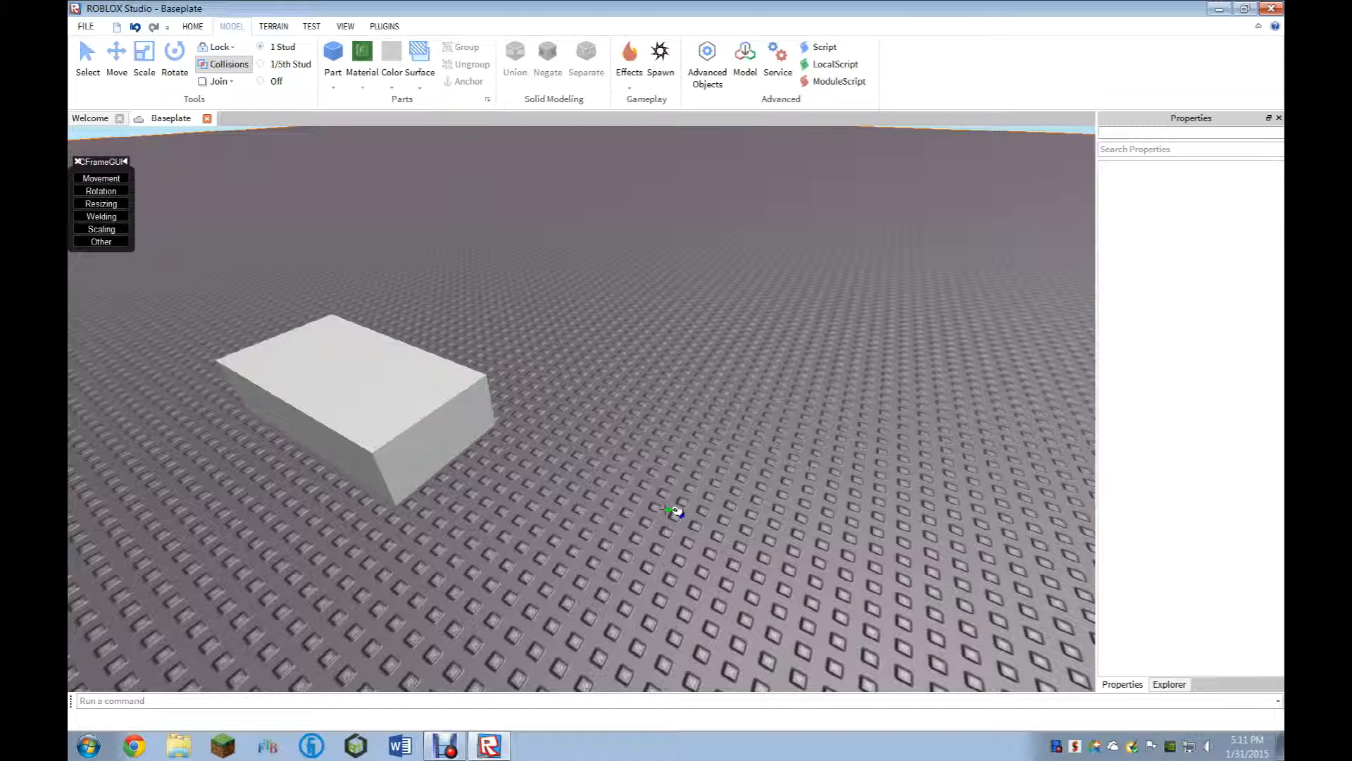
right_click_drag(676, 510, 679, 512)
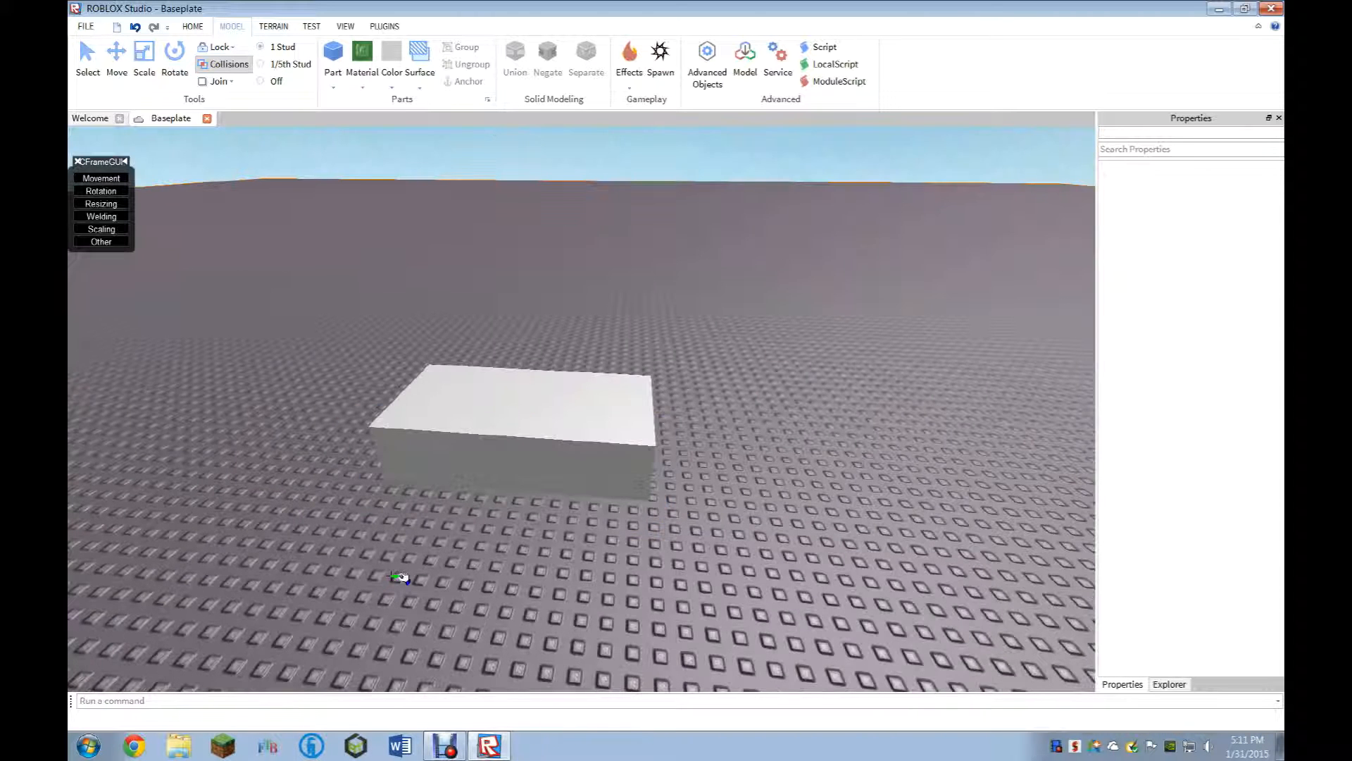
Move the gray block along the baseplate to position -26, 0.5, -51.
mouse_move(682, 465)
right_mouse_down()
mouse_move(664, 466)
mouse_move(690, 456)
right_mouse_up()
right_click_drag(618, 376, 853, 569)
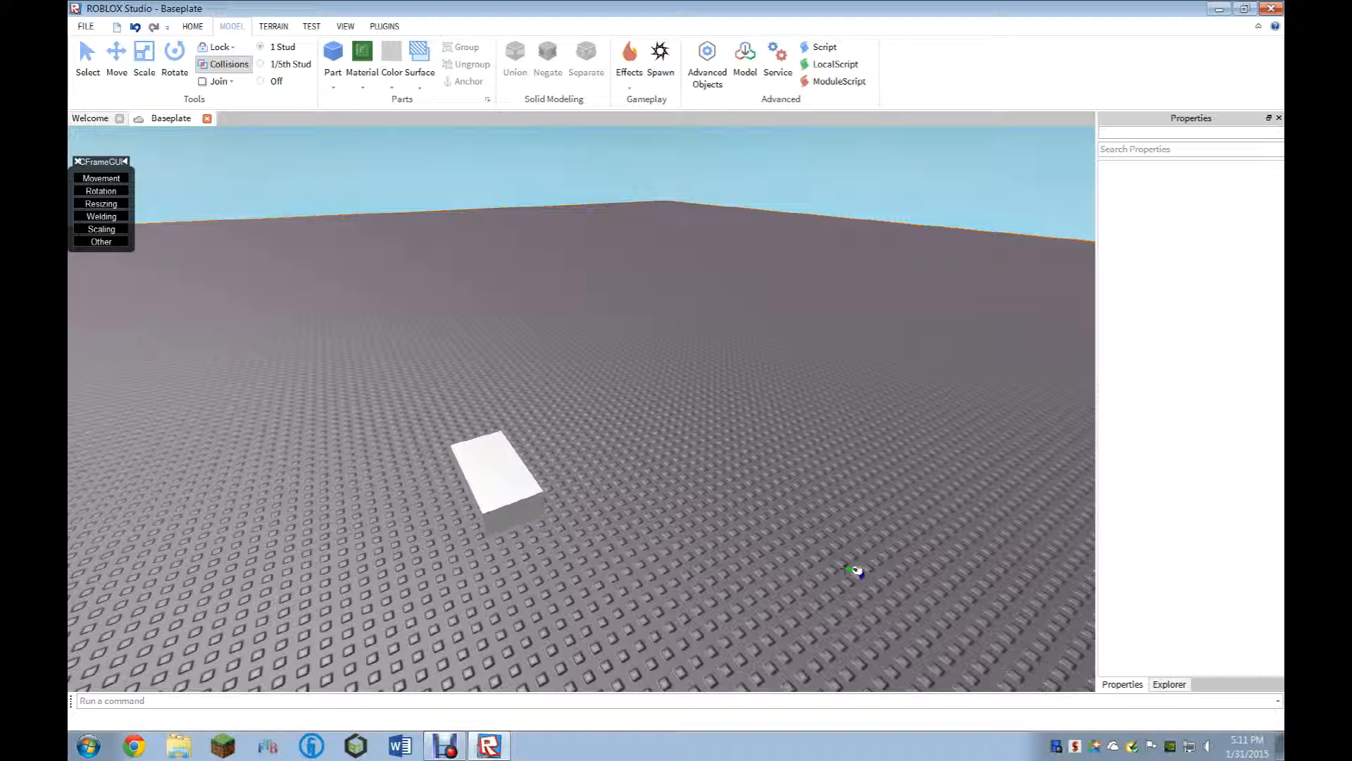
left_click(87, 57)
left_click(510, 477)
left_click_drag(509, 476, 614, 482)
right_click_drag(543, 424, 541, 429)
scroll(540, 427, "up", 4)
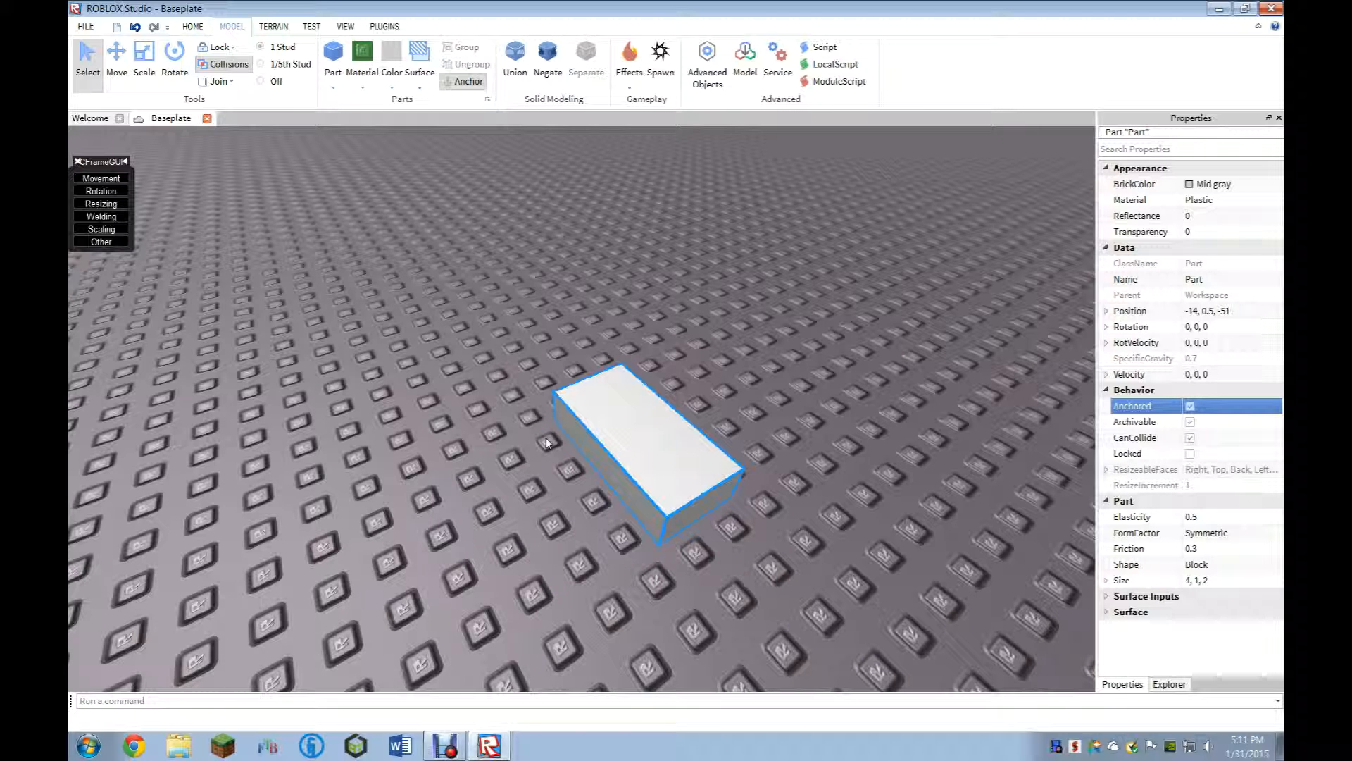
left_click_drag(584, 423, 454, 367)
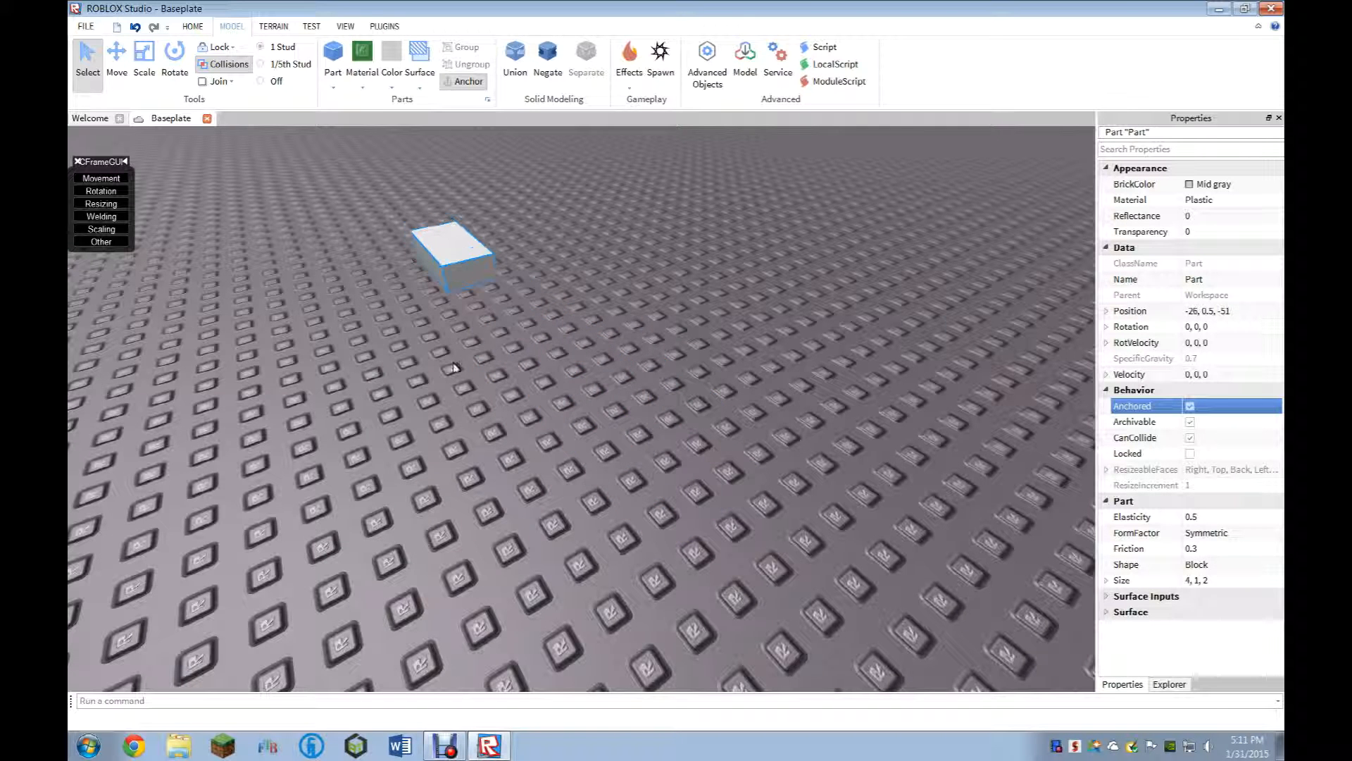
key("s")
key("d")
left_click(334, 59)
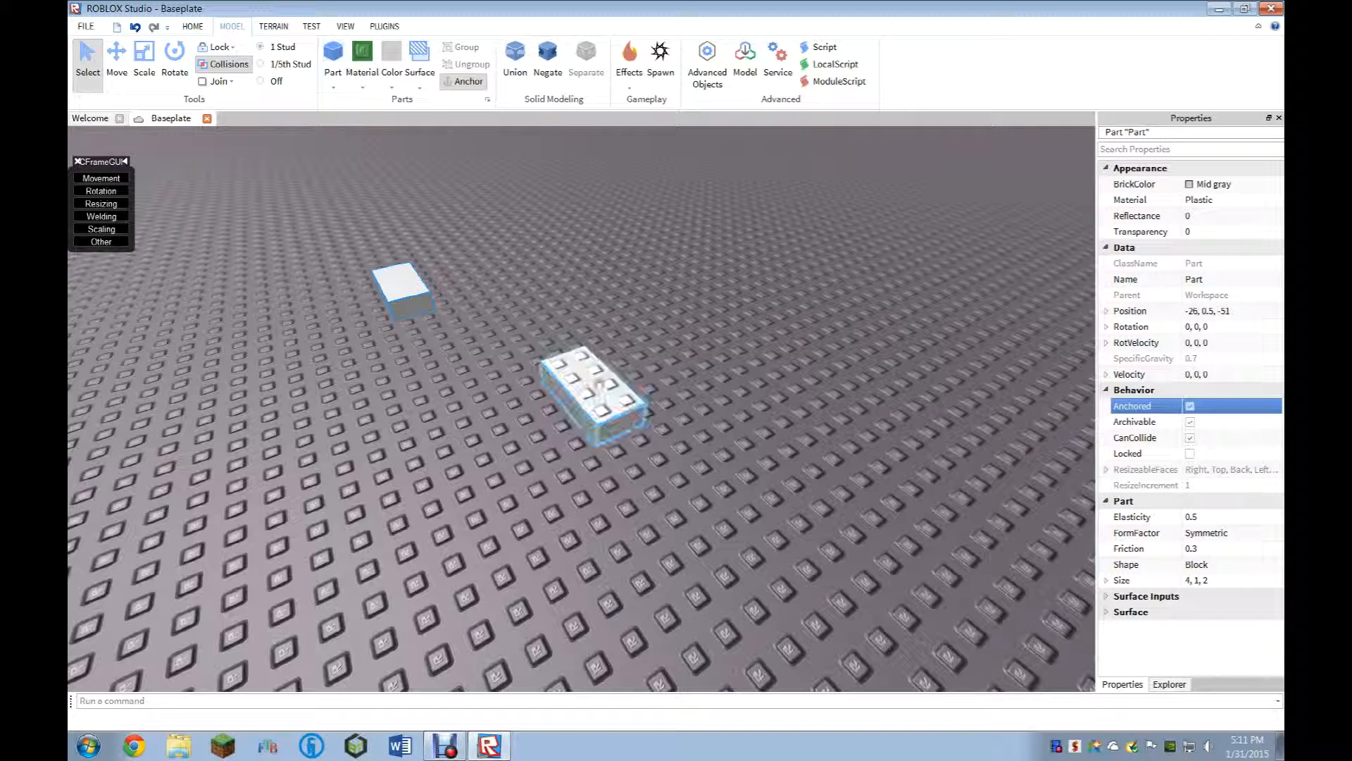
left_click_drag(598, 388, 576, 346)
key("Delete")
Duplicate the gray block and place the copy on the baseplate at about -14, 0.5, -52.
left_click(410, 287)
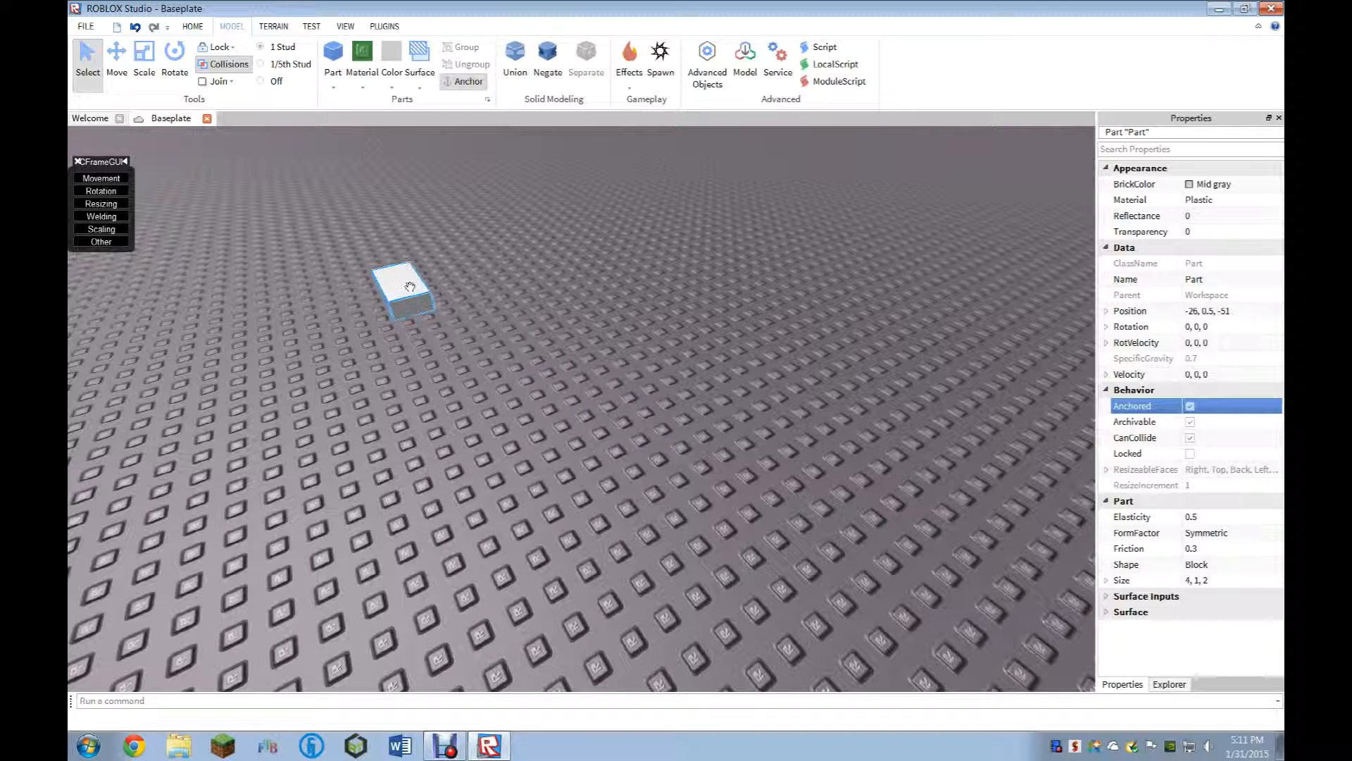
key("ctrl+d")
left_click_drag(409, 285, 560, 462)
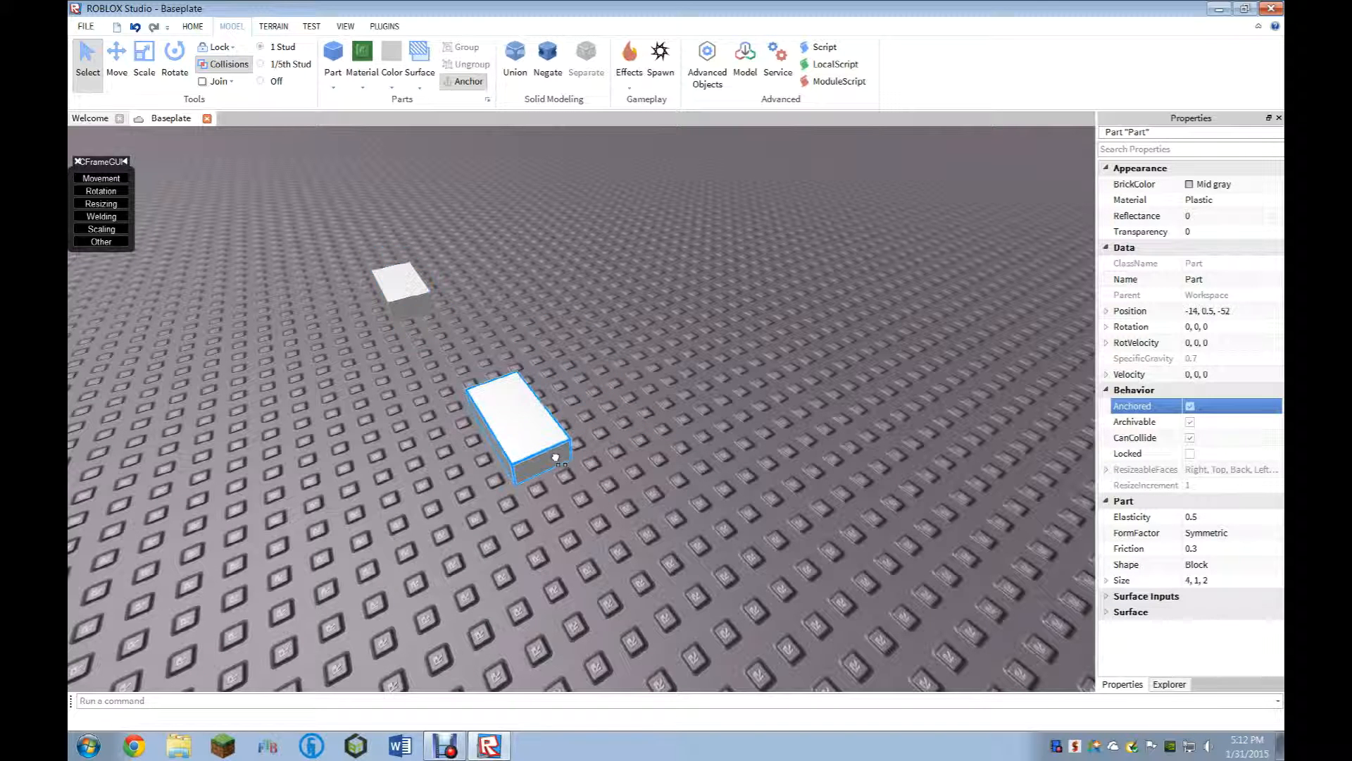
Choose Symmetric as the copied block's FormFactor, move it to -16, 0.5, -51 and deselect it.
left_click(1227, 533)
left_click(1227, 532)
left_click(1214, 583)
left_click(697, 514)
right_click_drag(697, 514, 1096, 508)
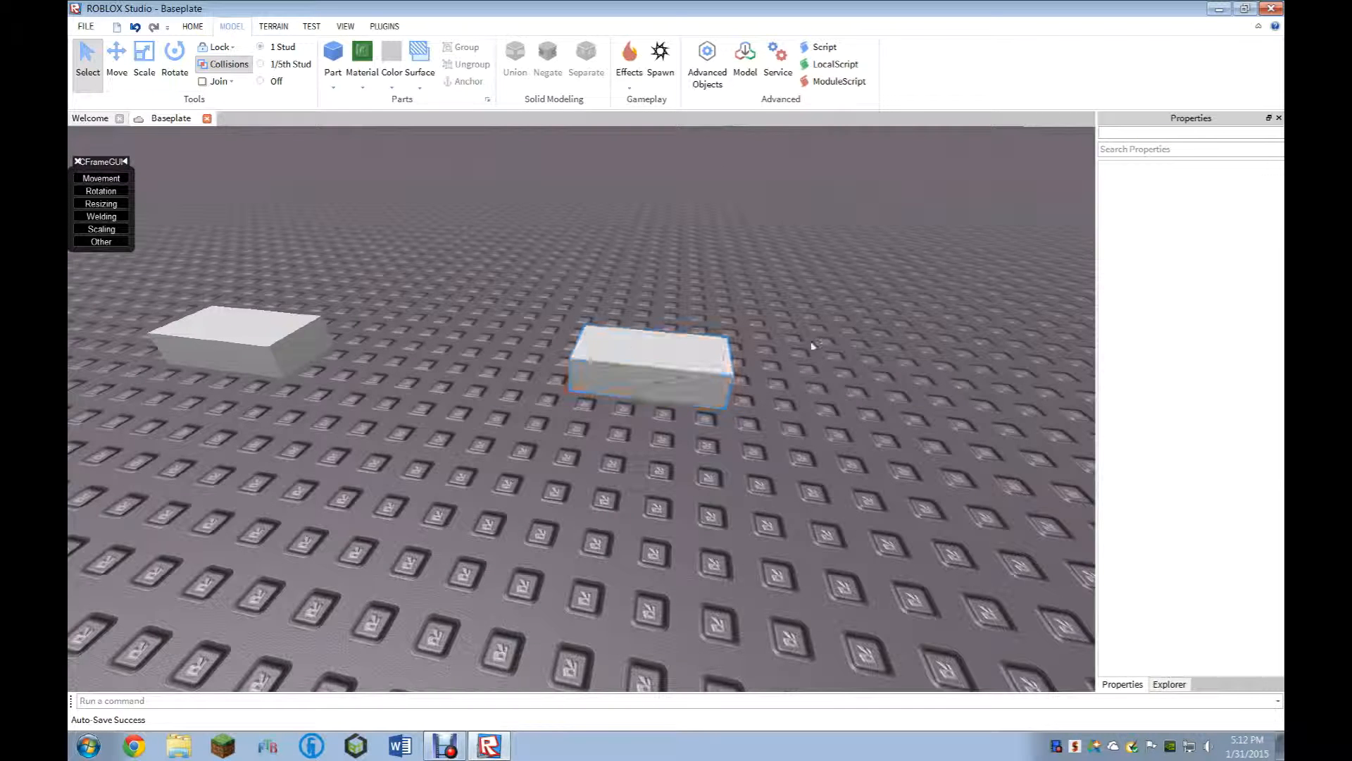
left_click_drag(626, 348, 574, 386)
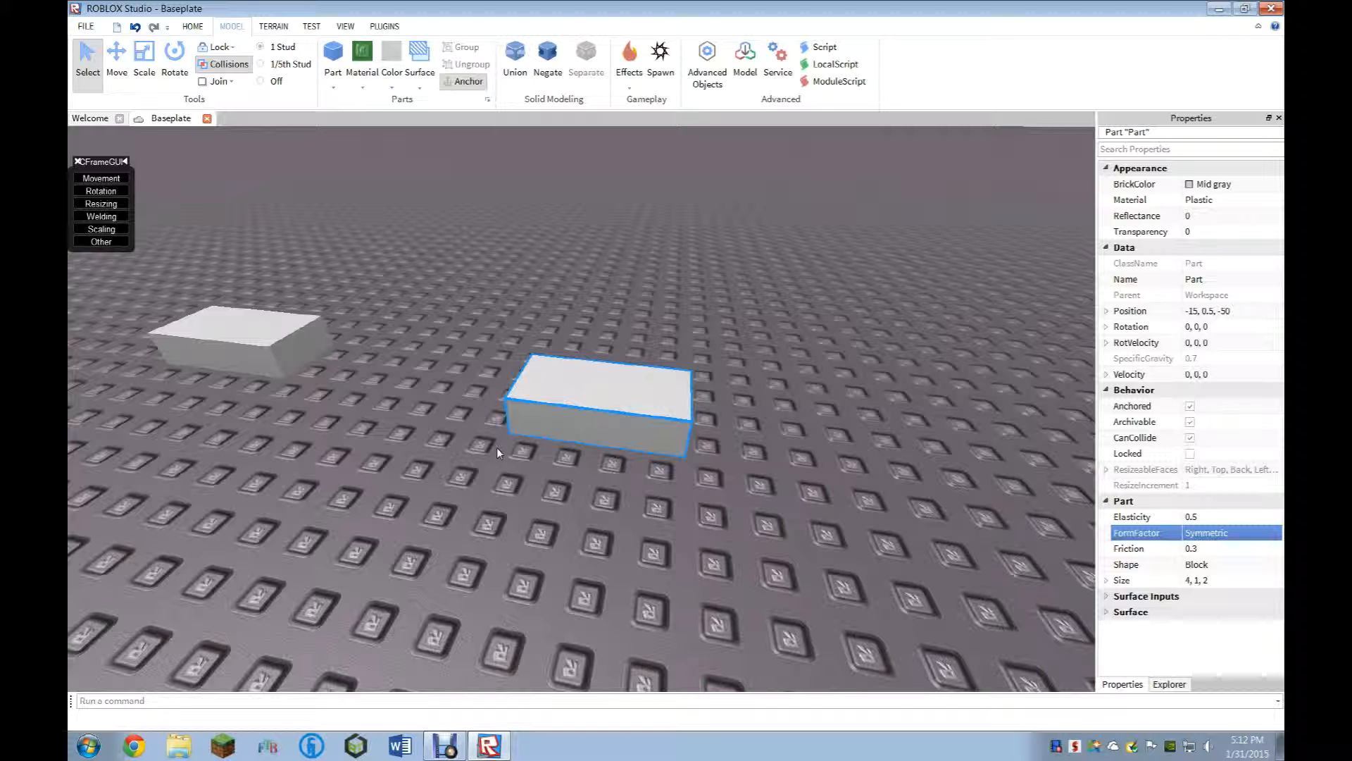
left_click_drag(541, 447, 532, 389)
left_click(445, 205)
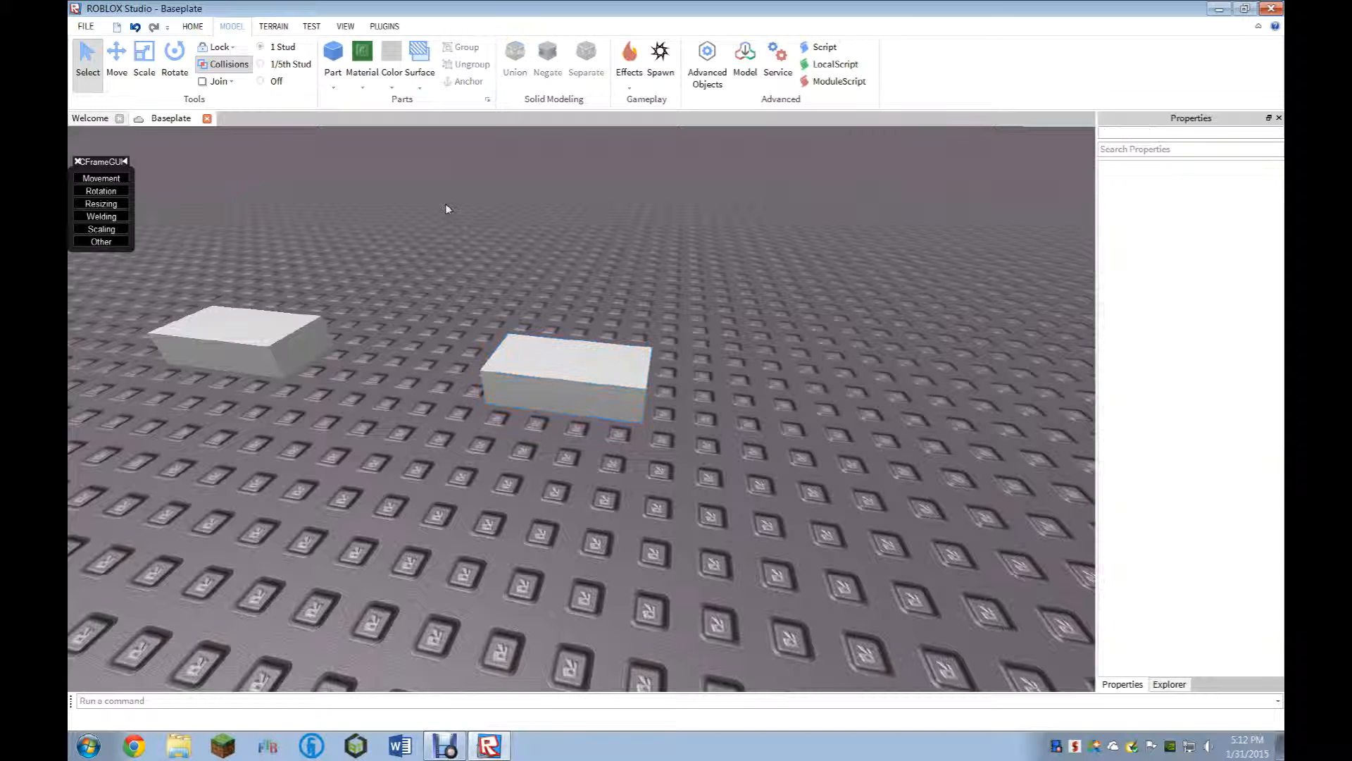
Give the copied block the Wood Planks material and the Reddish brown colour.
left_click(519, 339)
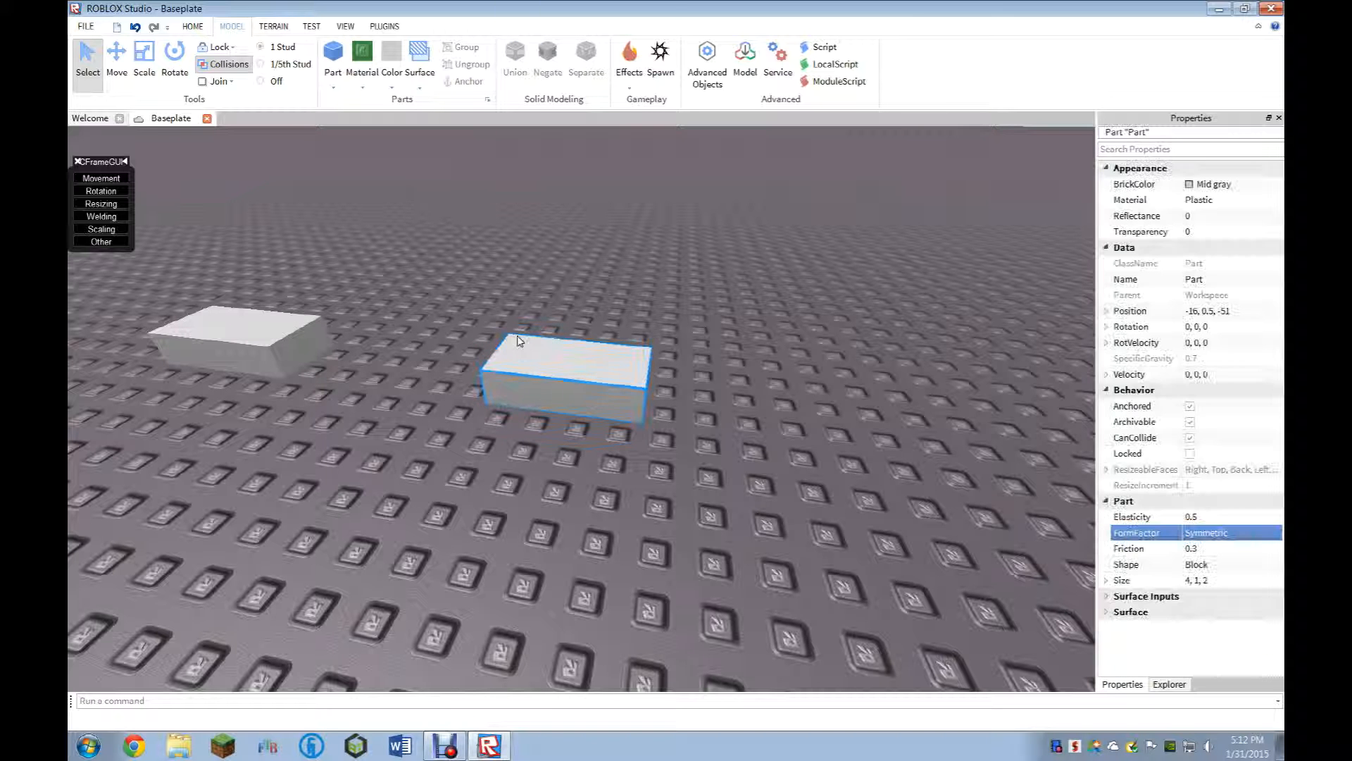
left_click(400, 86)
left_click(364, 87)
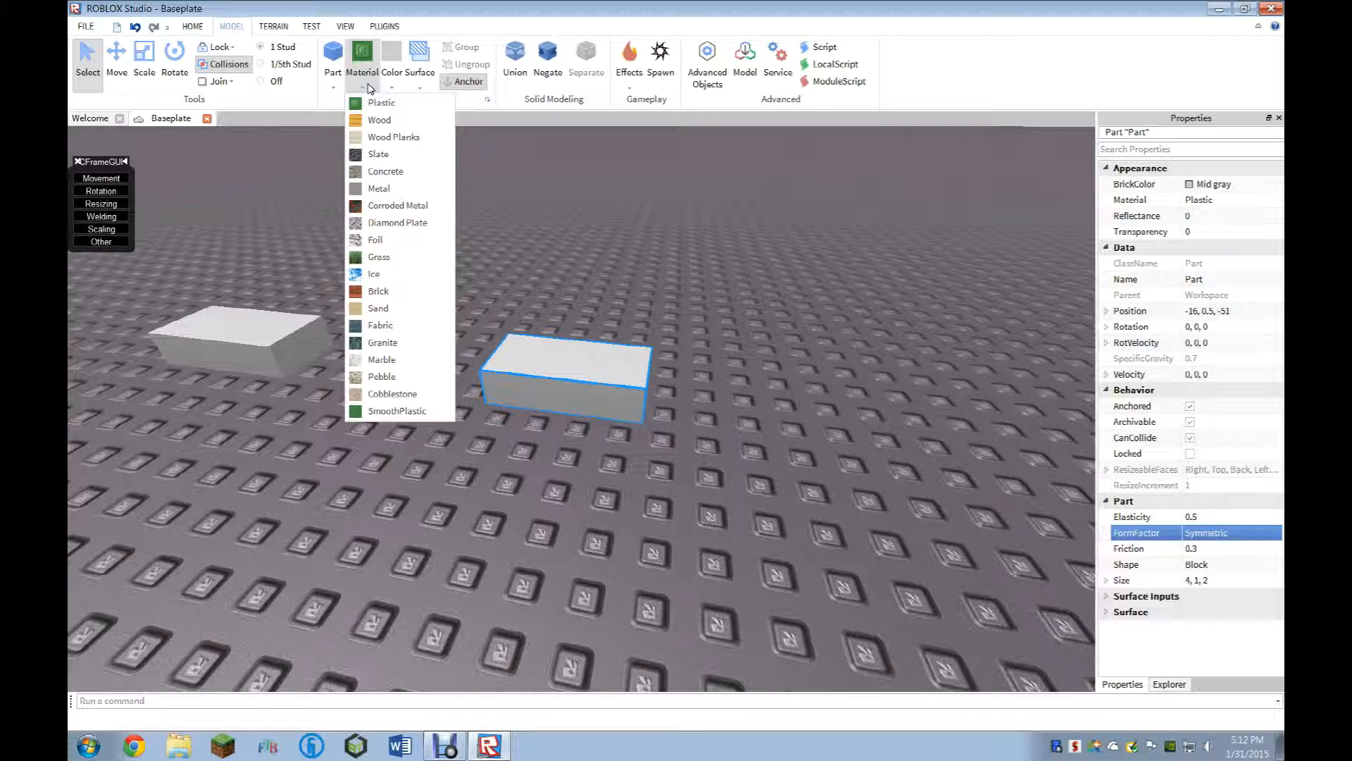
left_click(393, 137)
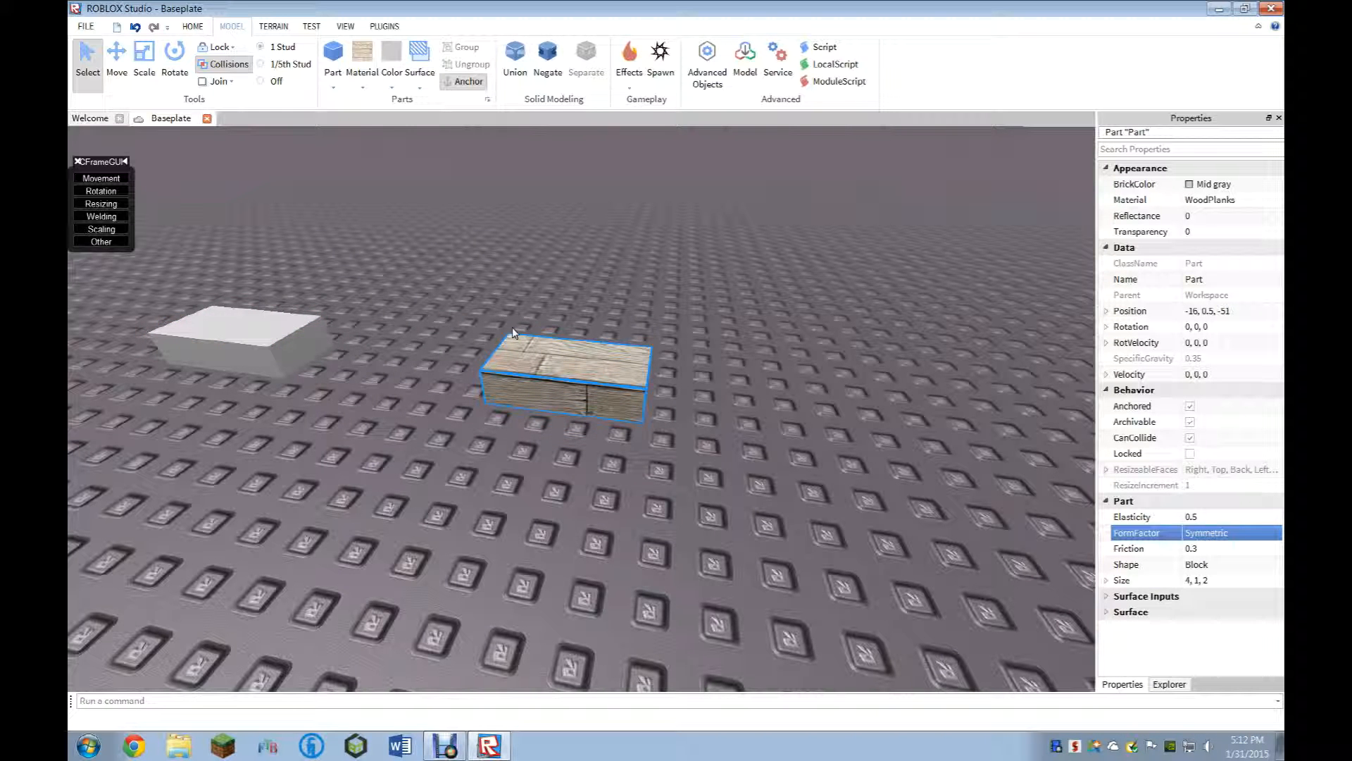
left_click(392, 87)
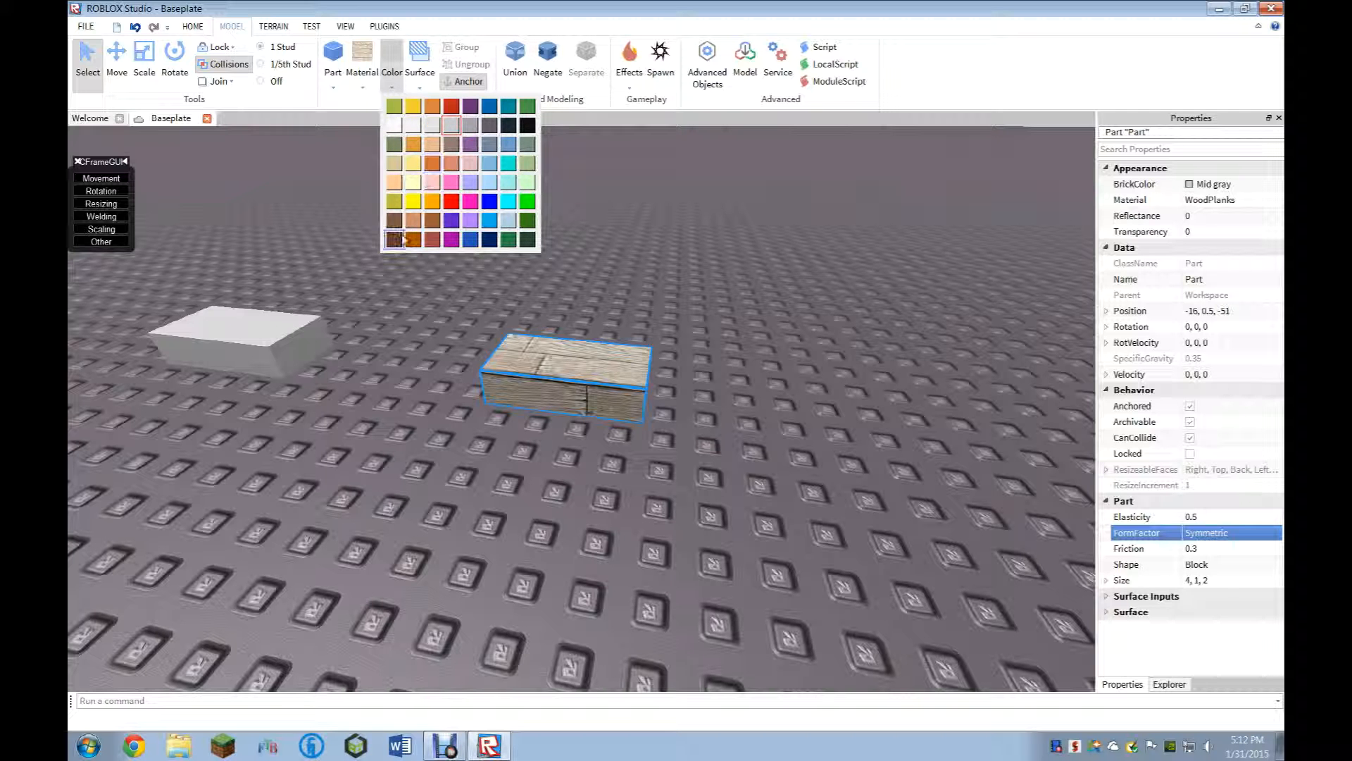
left_click(394, 240)
Move the brown wooden block next to the gray block and deselect it.
left_click_drag(534, 355, 341, 399)
left_click(512, 480)
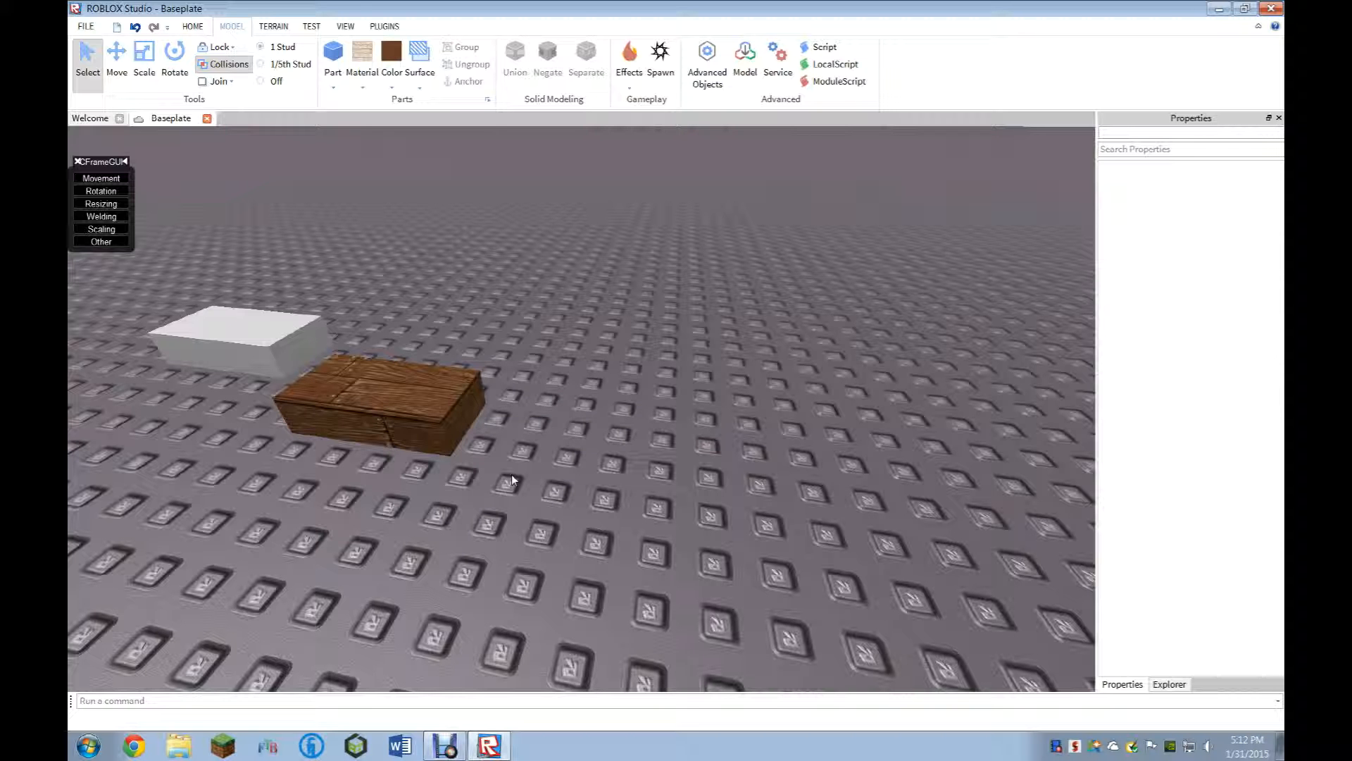
scroll(511, 475, "down", 5)
left_click(651, 422)
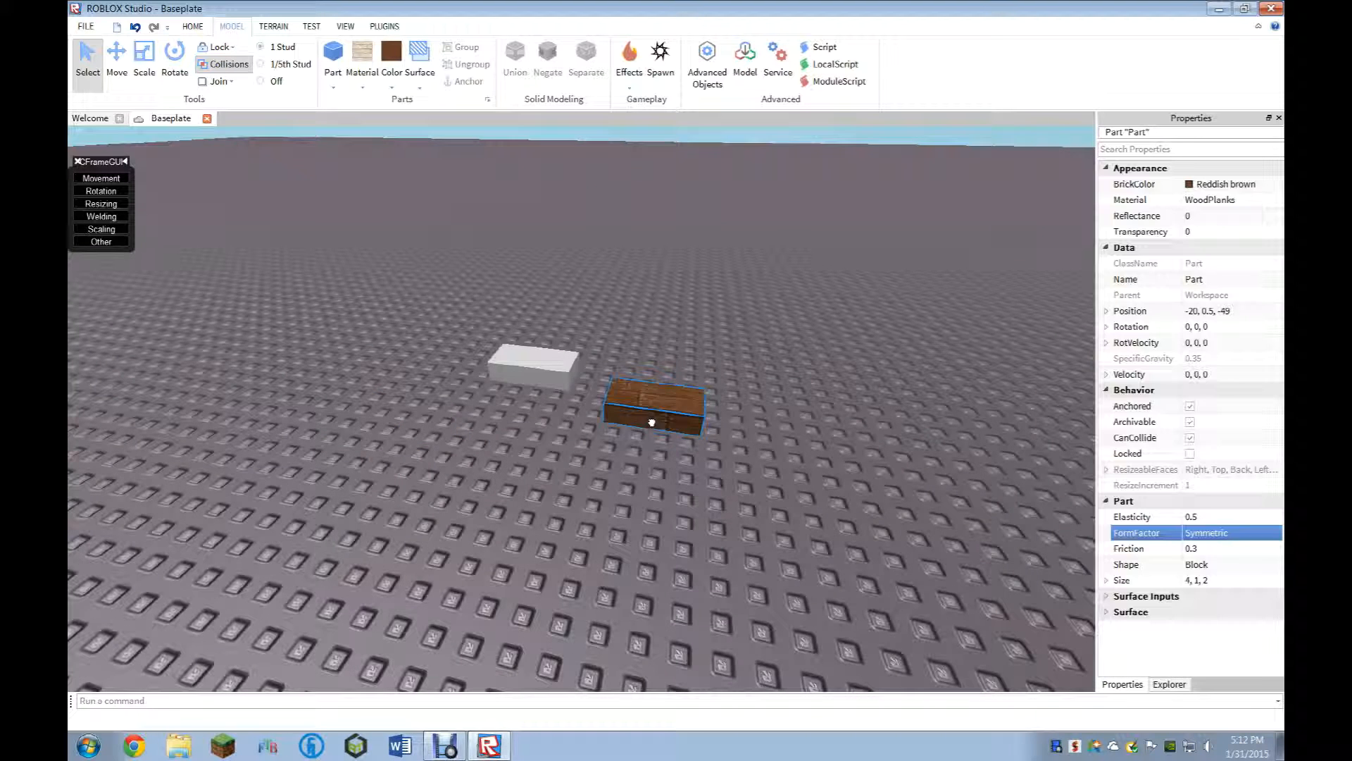
left_click_drag(652, 422, 493, 418)
left_click(642, 485)
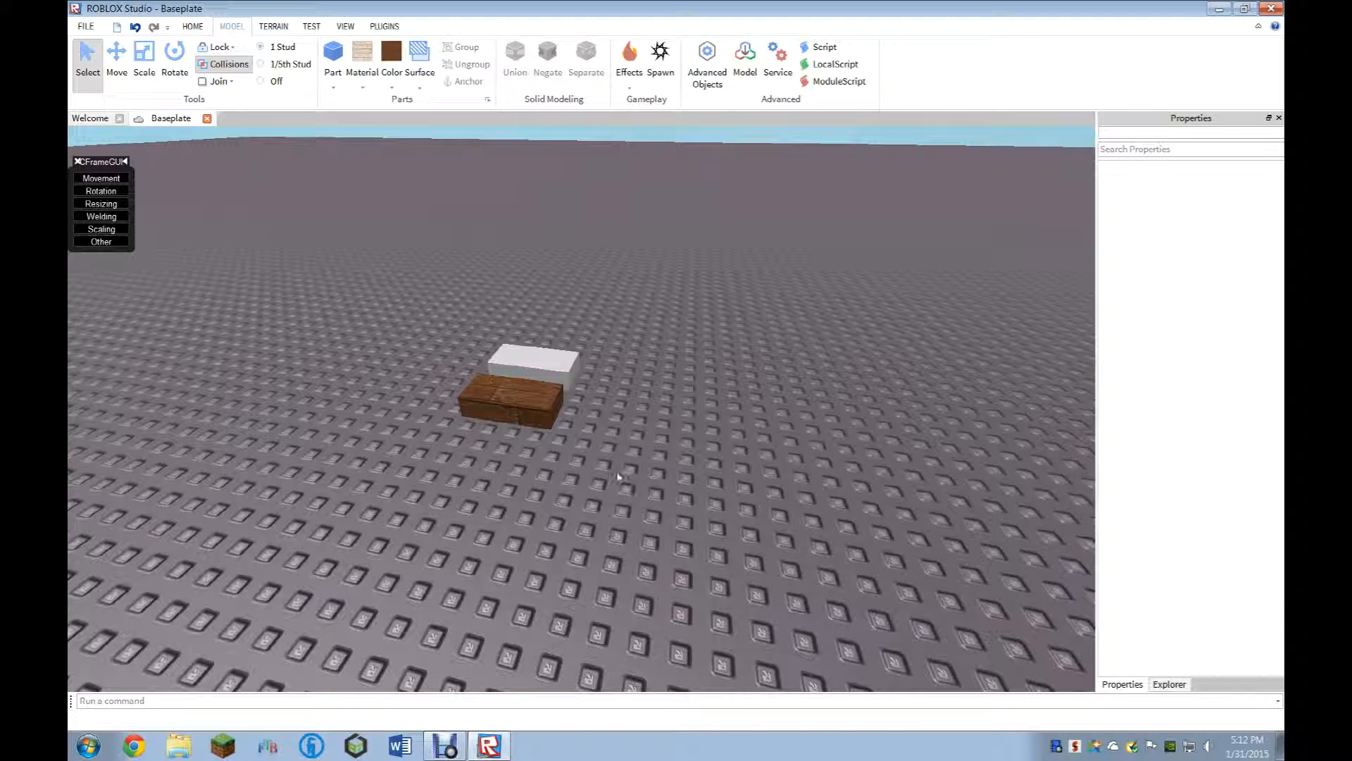
right_click_drag(521, 395, 438, 376)
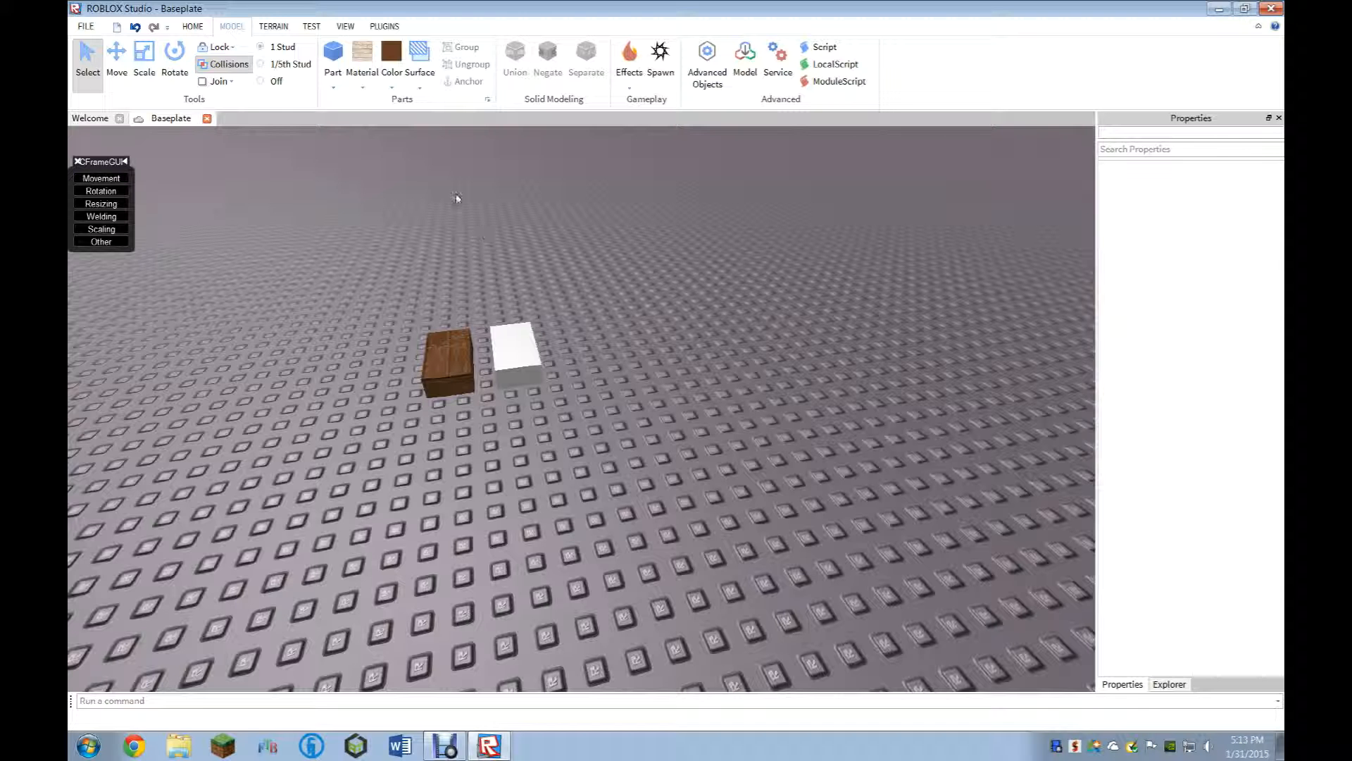
left_click(492, 343)
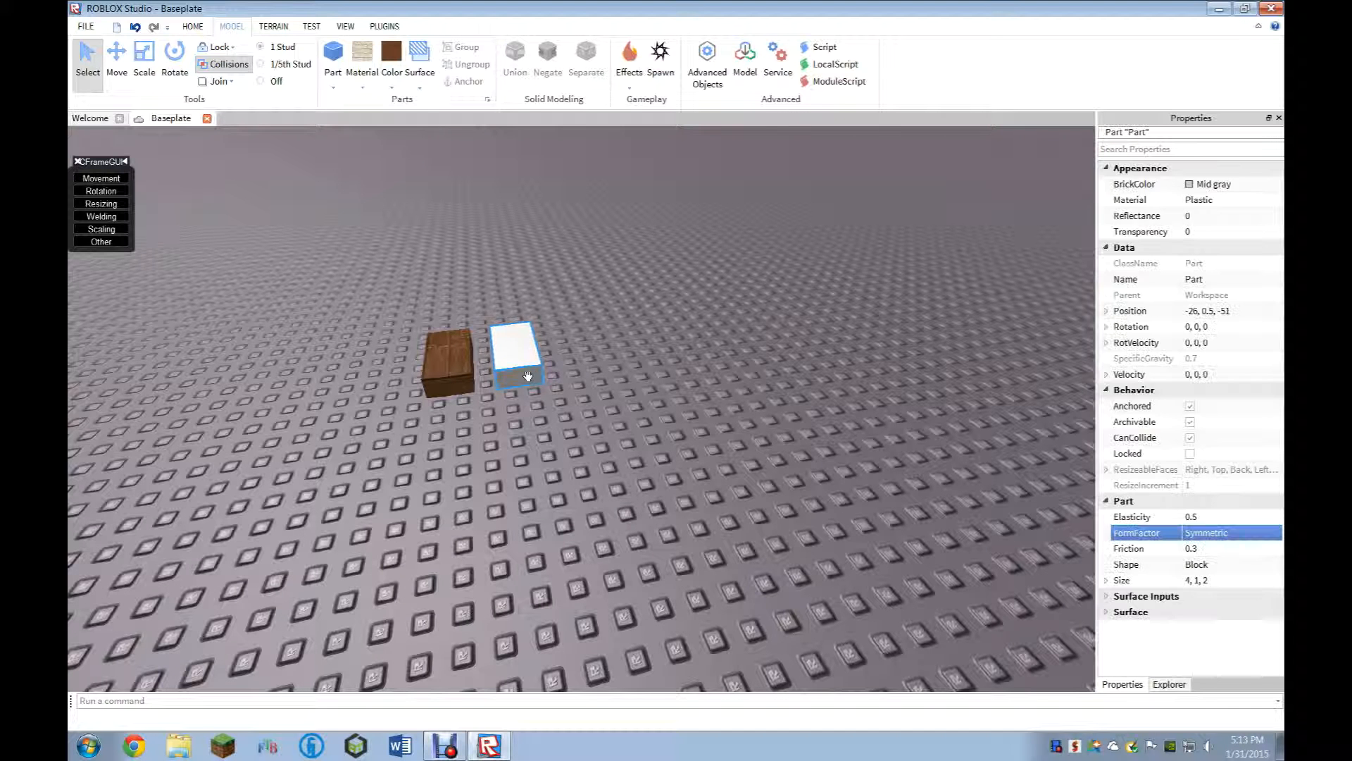
left_click(441, 225)
key("d")
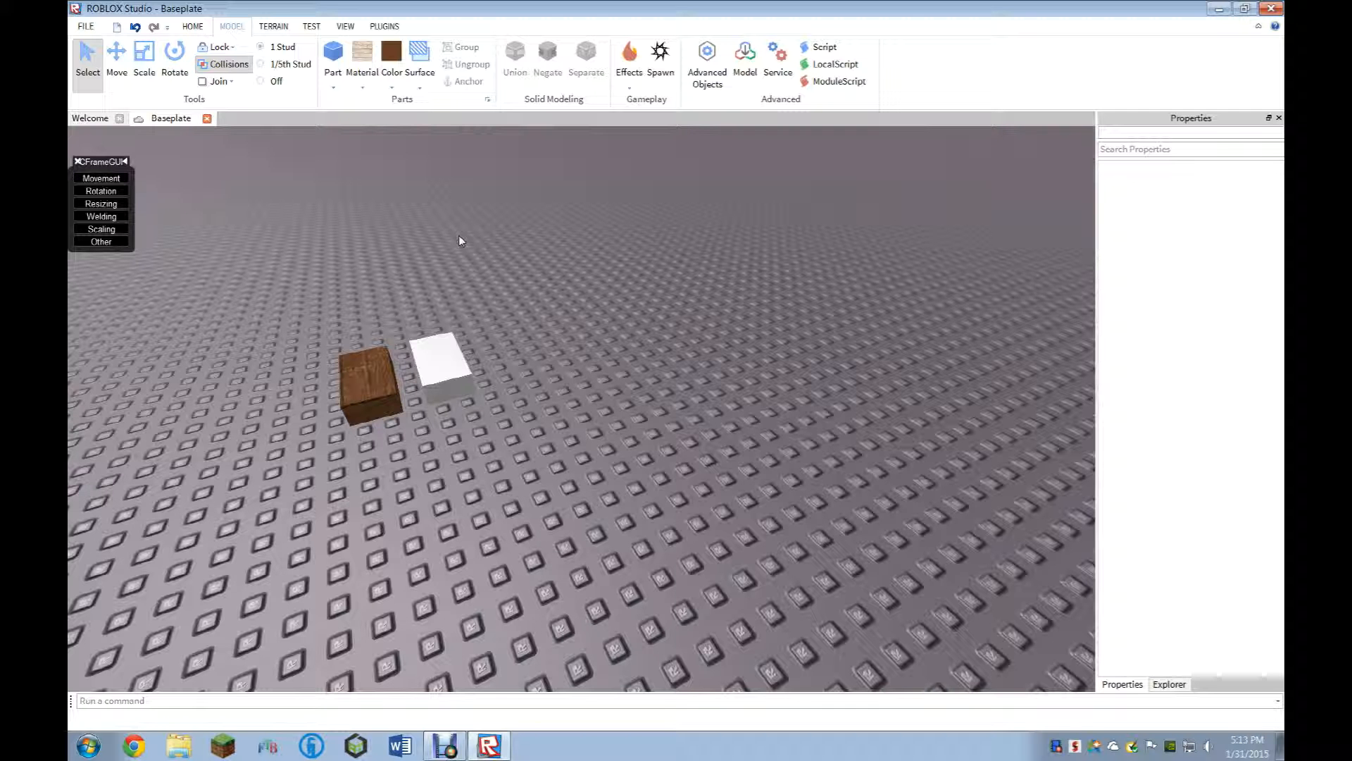
left_click(440, 361)
right_click_drag(563, 398, 562, 396)
left_click(336, 57)
left_click_drag(585, 407, 755, 504)
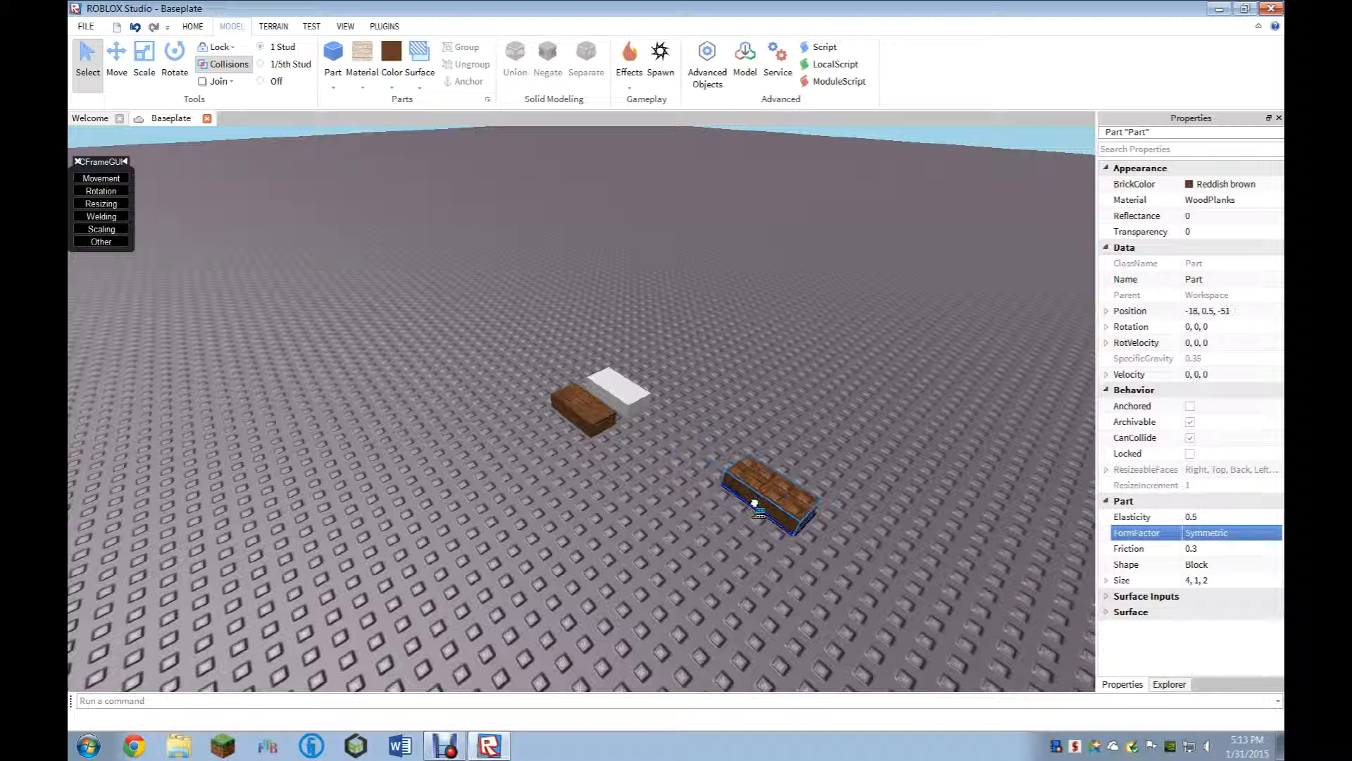
key("Delete")
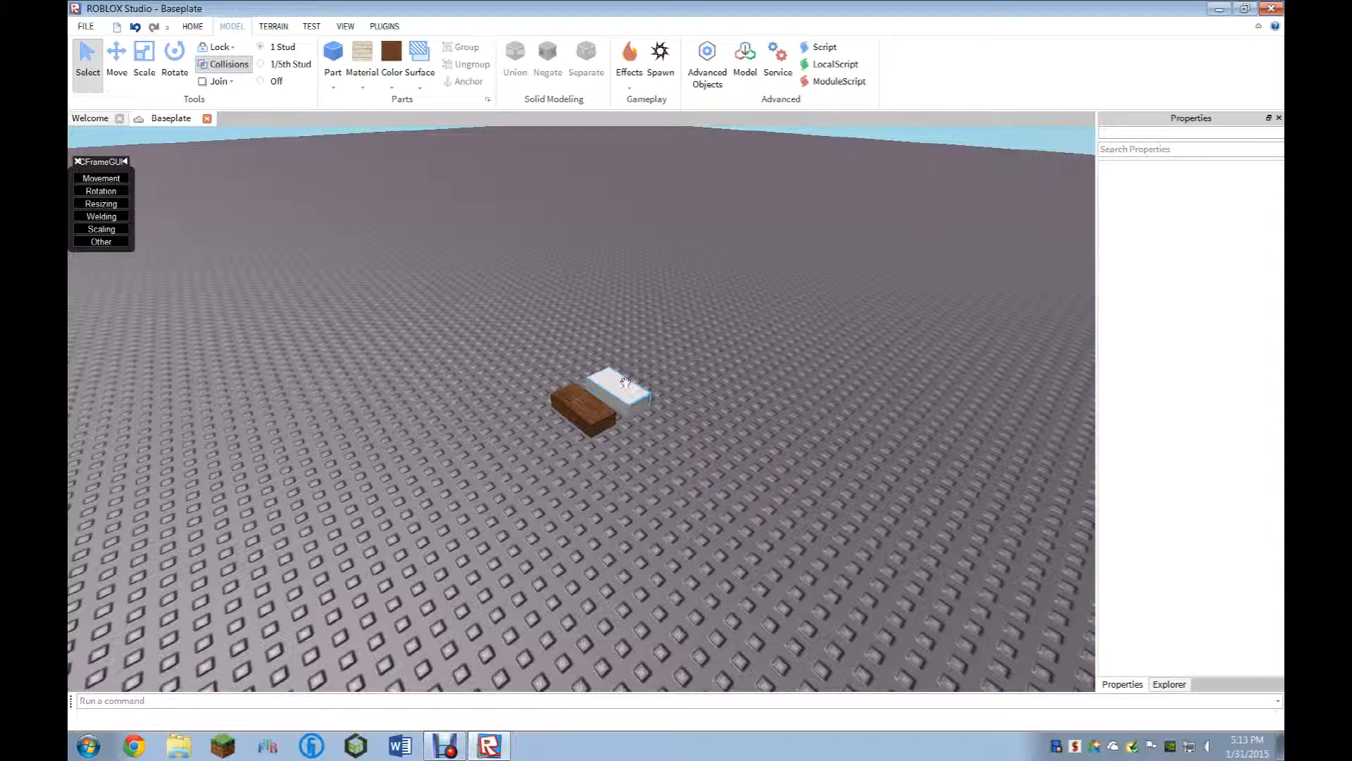
Duplicate the gray block, place the copy at -17, 0.5, -52 and set its FormFactor to Plate.
left_click(626, 383)
key("ctrl+d")
left_click_drag(626, 386, 748, 459)
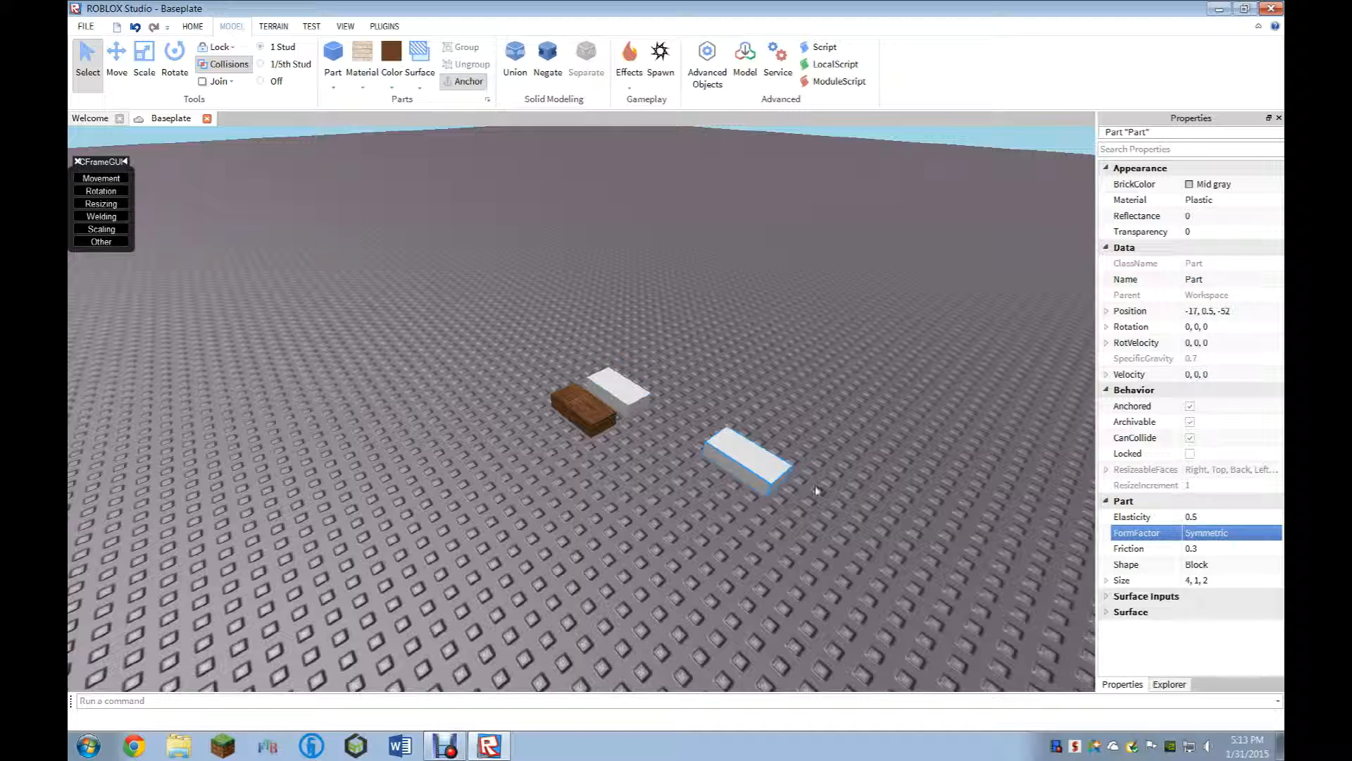
left_click(1253, 533)
left_click(1253, 534)
left_click(1218, 568)
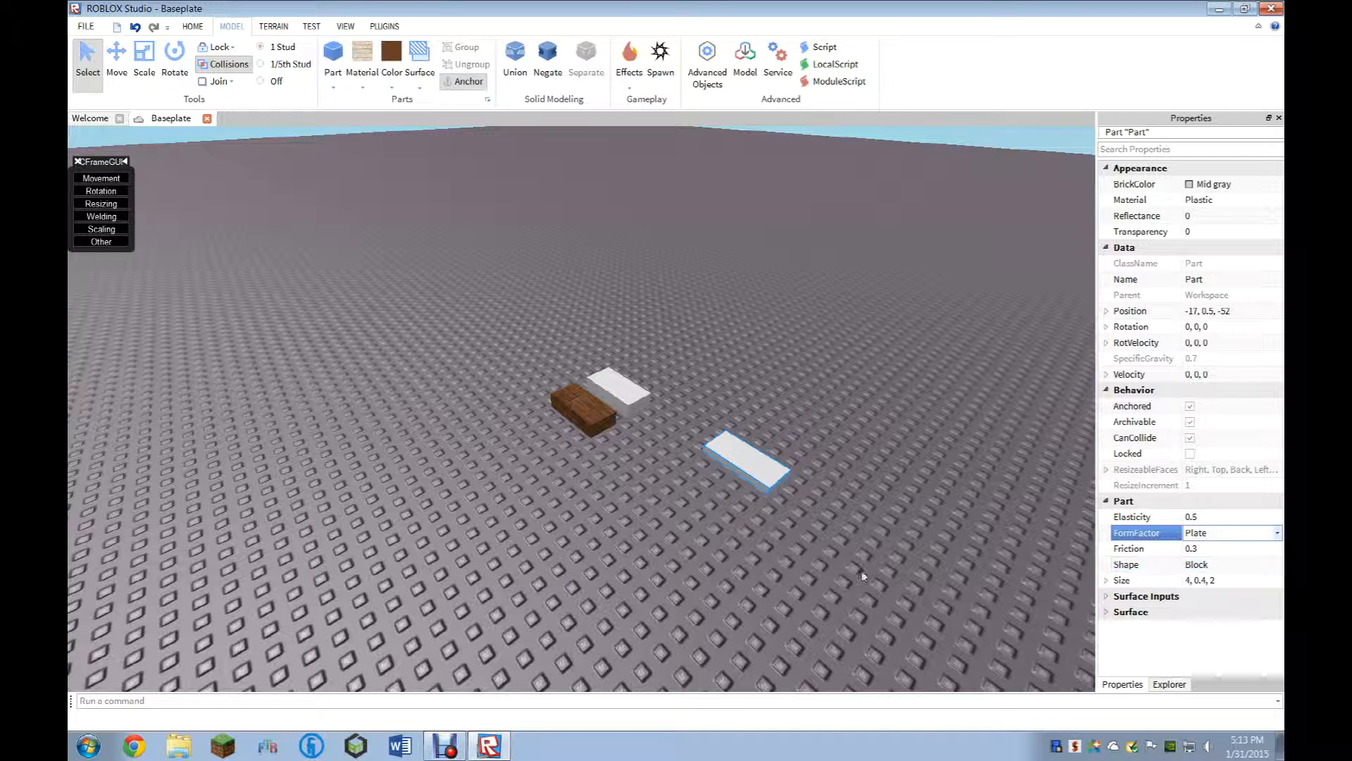
Colour the thin plate Earth green and move it to position -19, 0.2, -50.
scroll(802, 507, "up", 5)
left_click(743, 412)
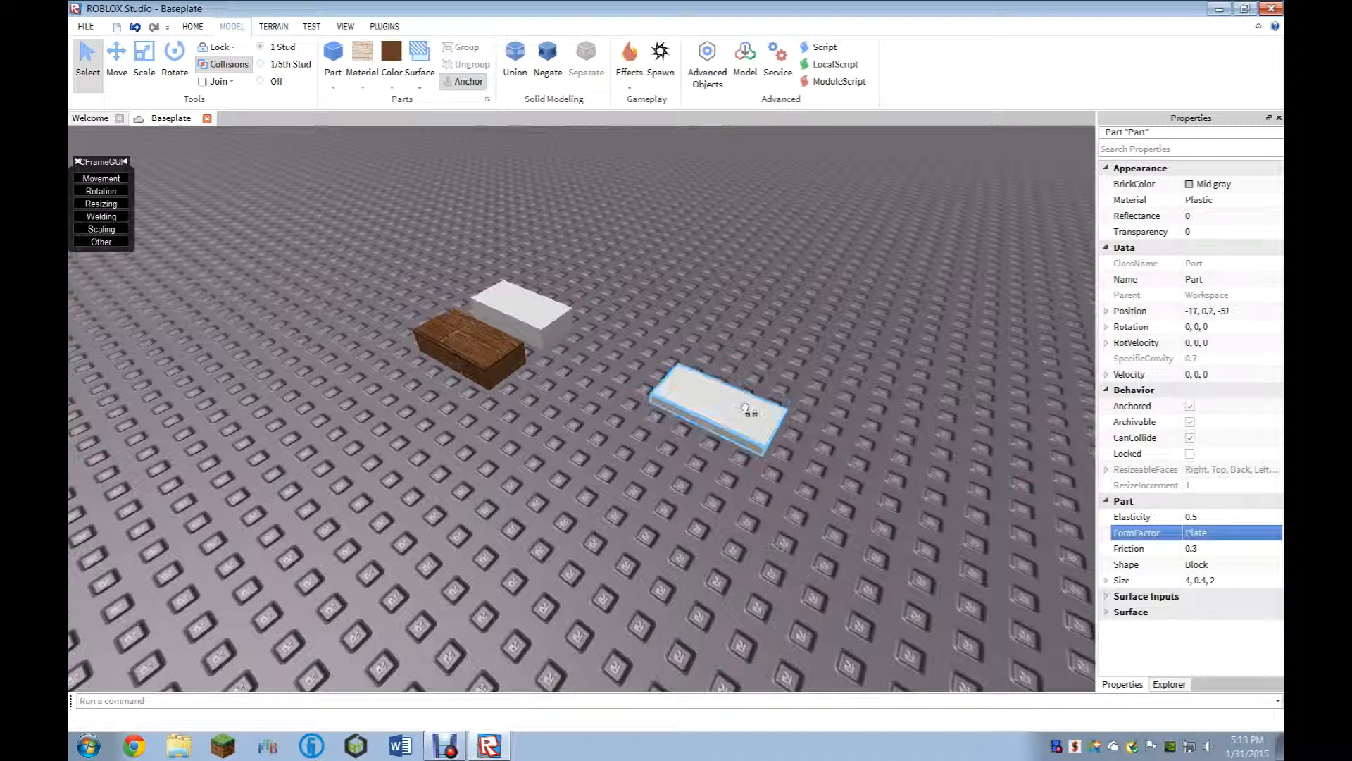
left_click_drag(745, 409, 732, 400)
left_click(420, 87)
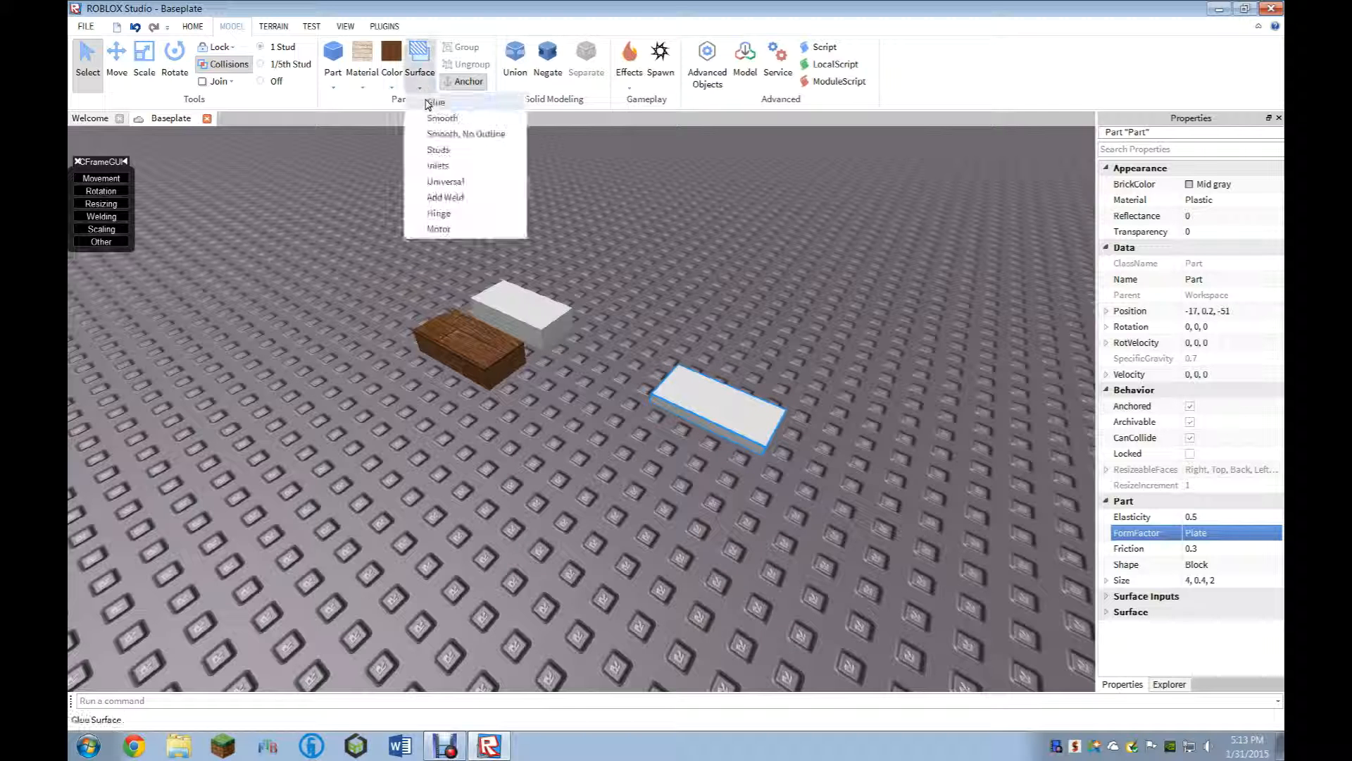
left_click(396, 90)
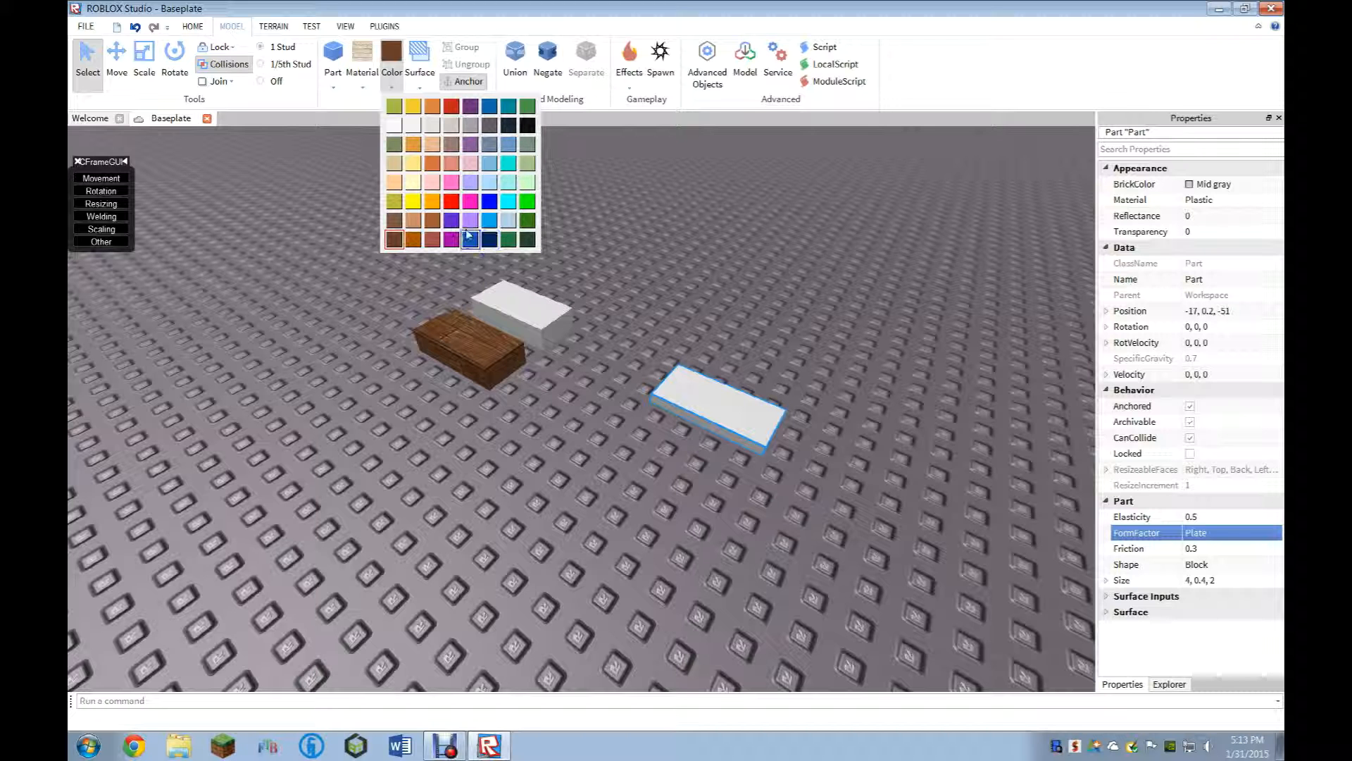
left_click(528, 220)
left_click_drag(694, 397, 631, 394)
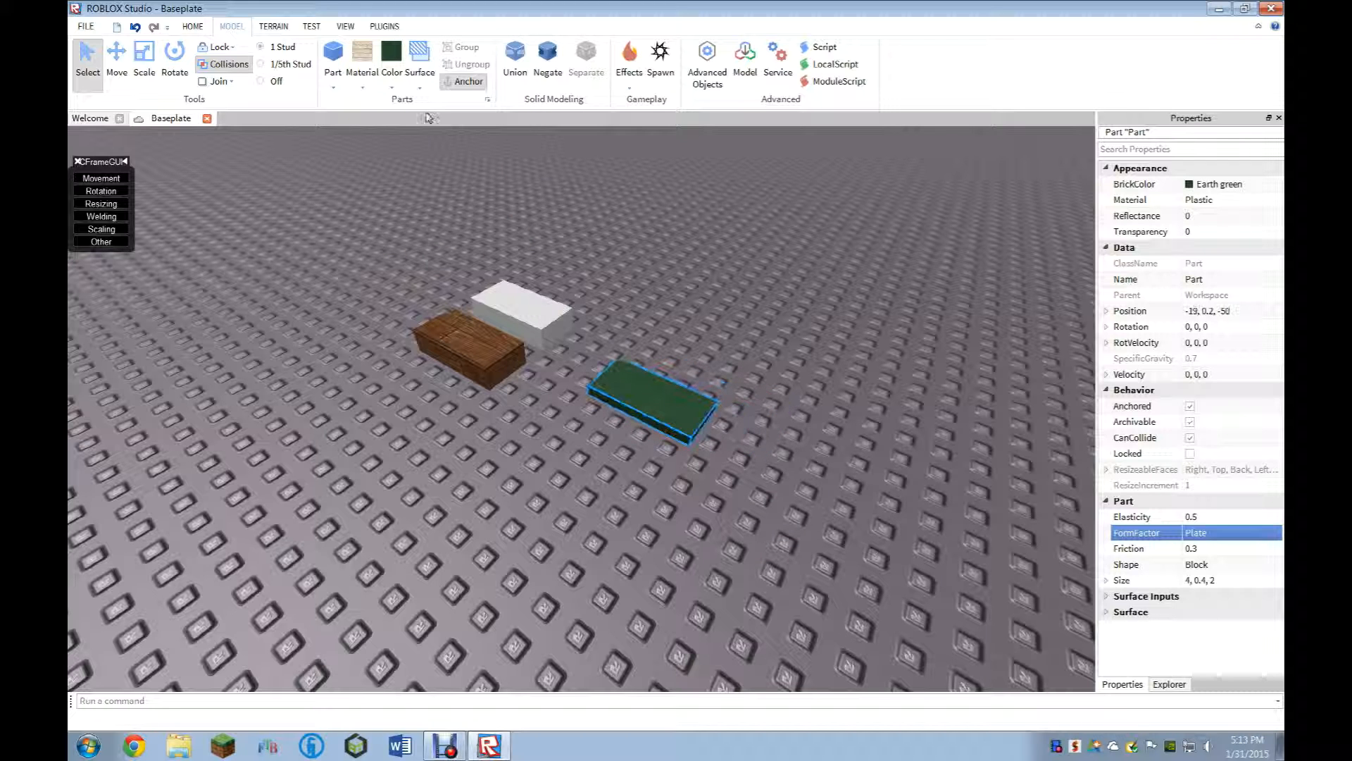
left_click(414, 83)
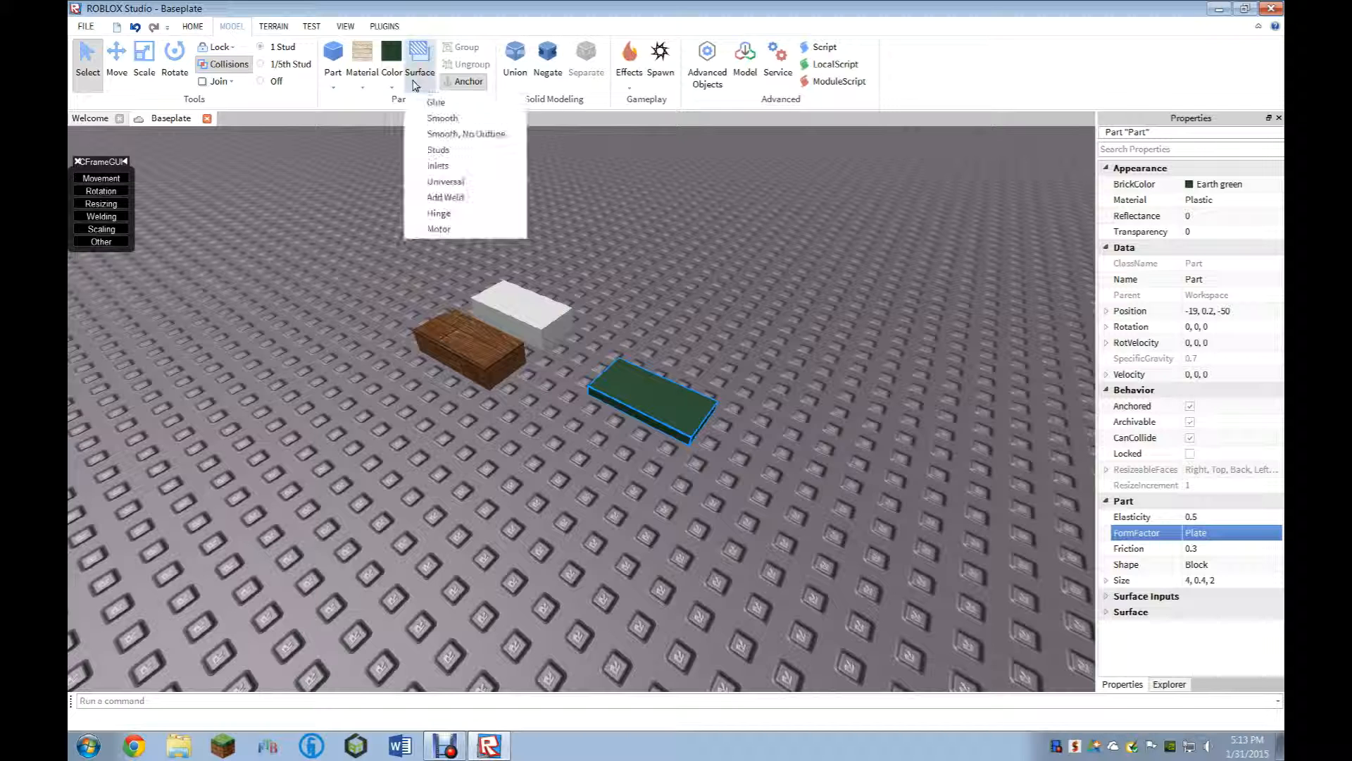
left_click(670, 314)
Paste another gray block, place it at -19, 0.5, -53 beside the green plate and set its FormFactor to Plate.
key("ctrl+v")
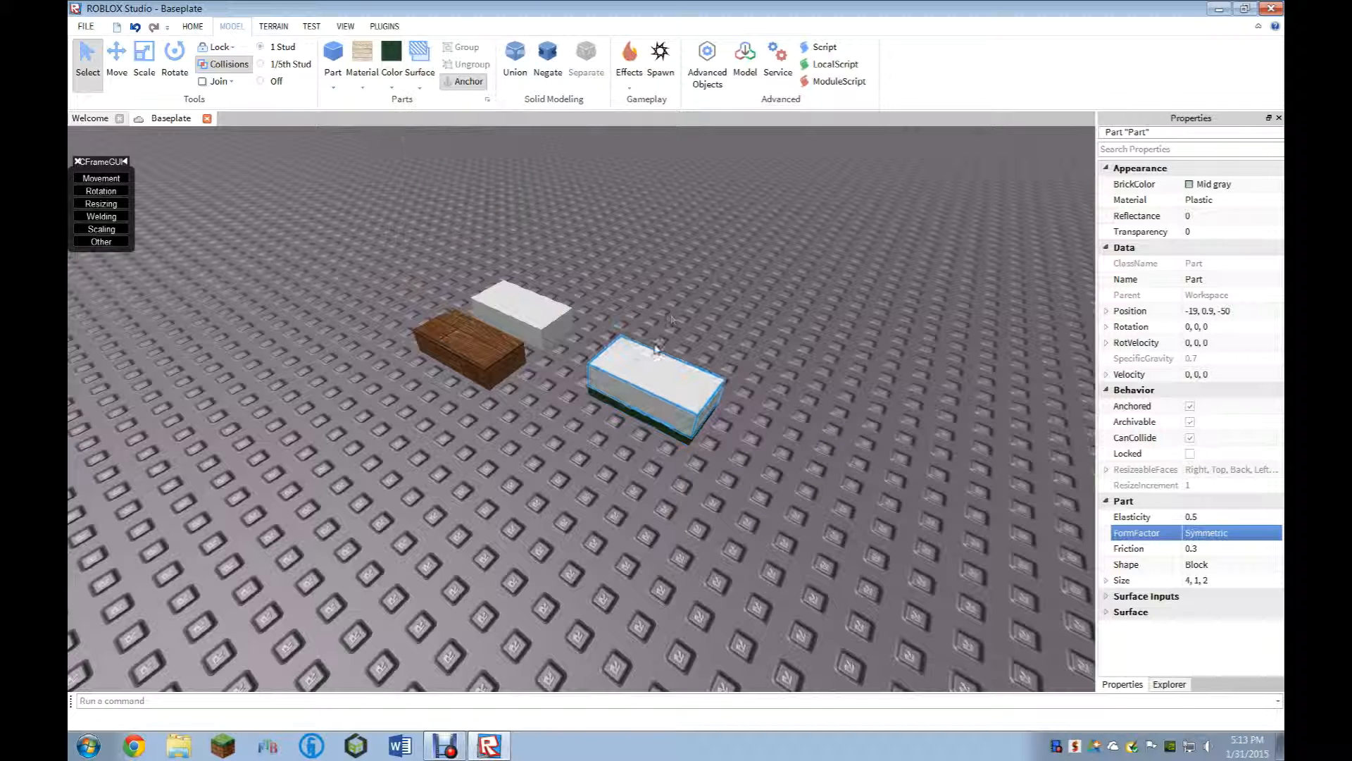
left_click_drag(660, 375, 696, 341)
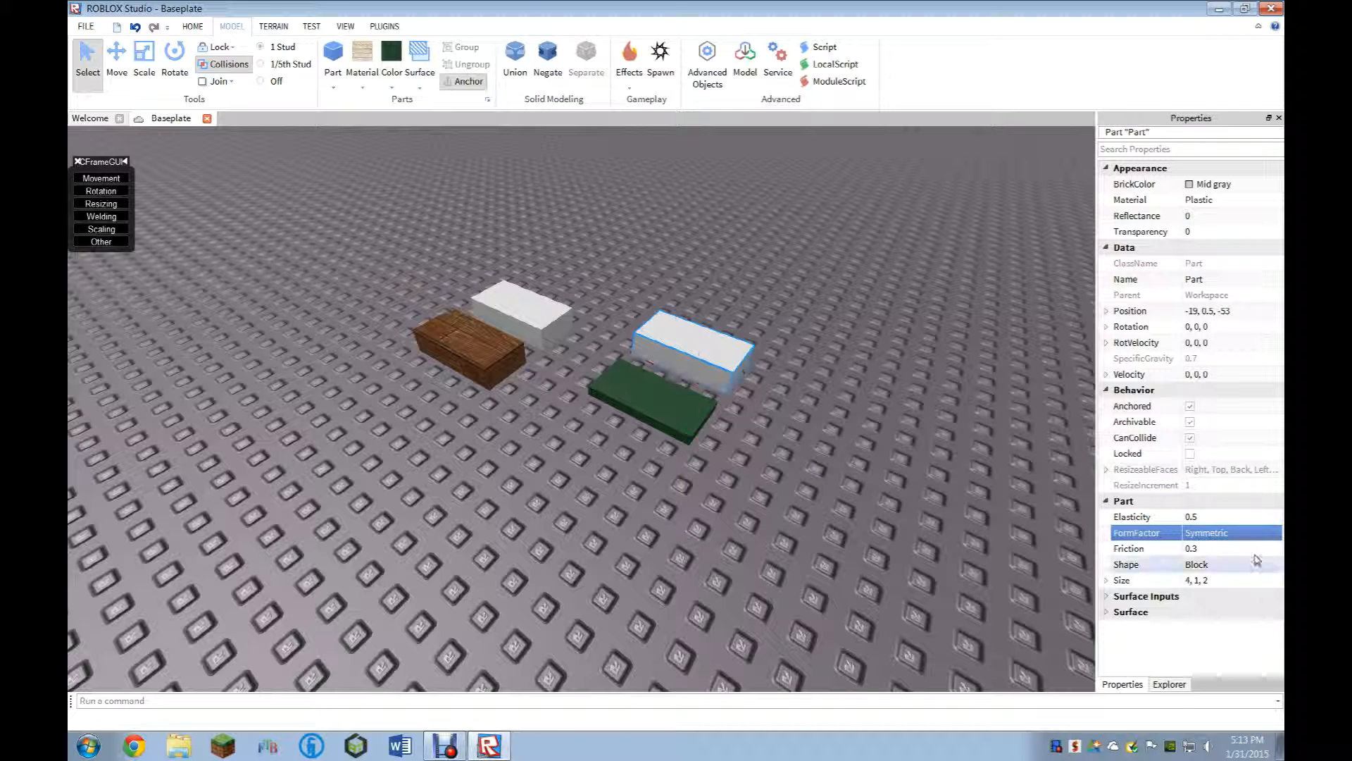
left_click(1207, 532)
left_click(1207, 533)
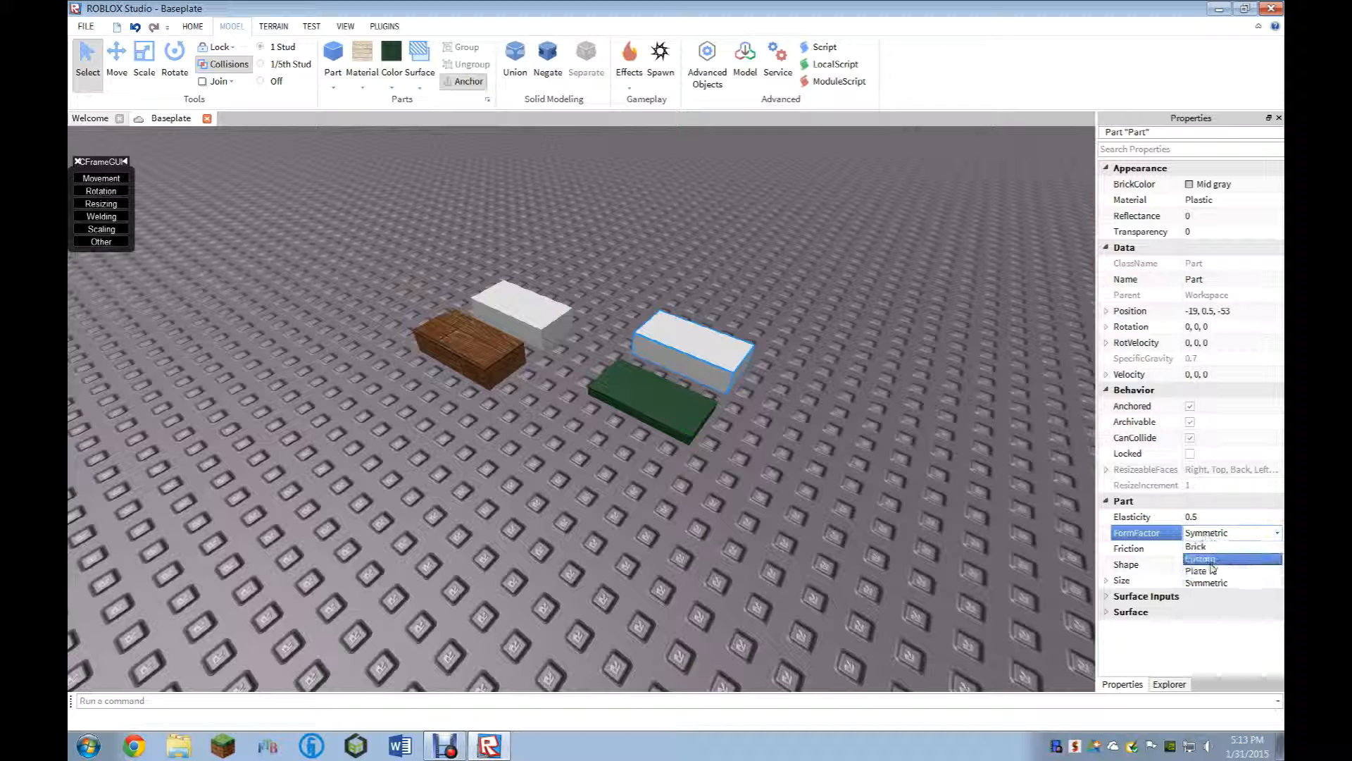
left_click(1207, 574)
Colour the new gray plate bright blue and move it up against the green plate.
left_click(392, 86)
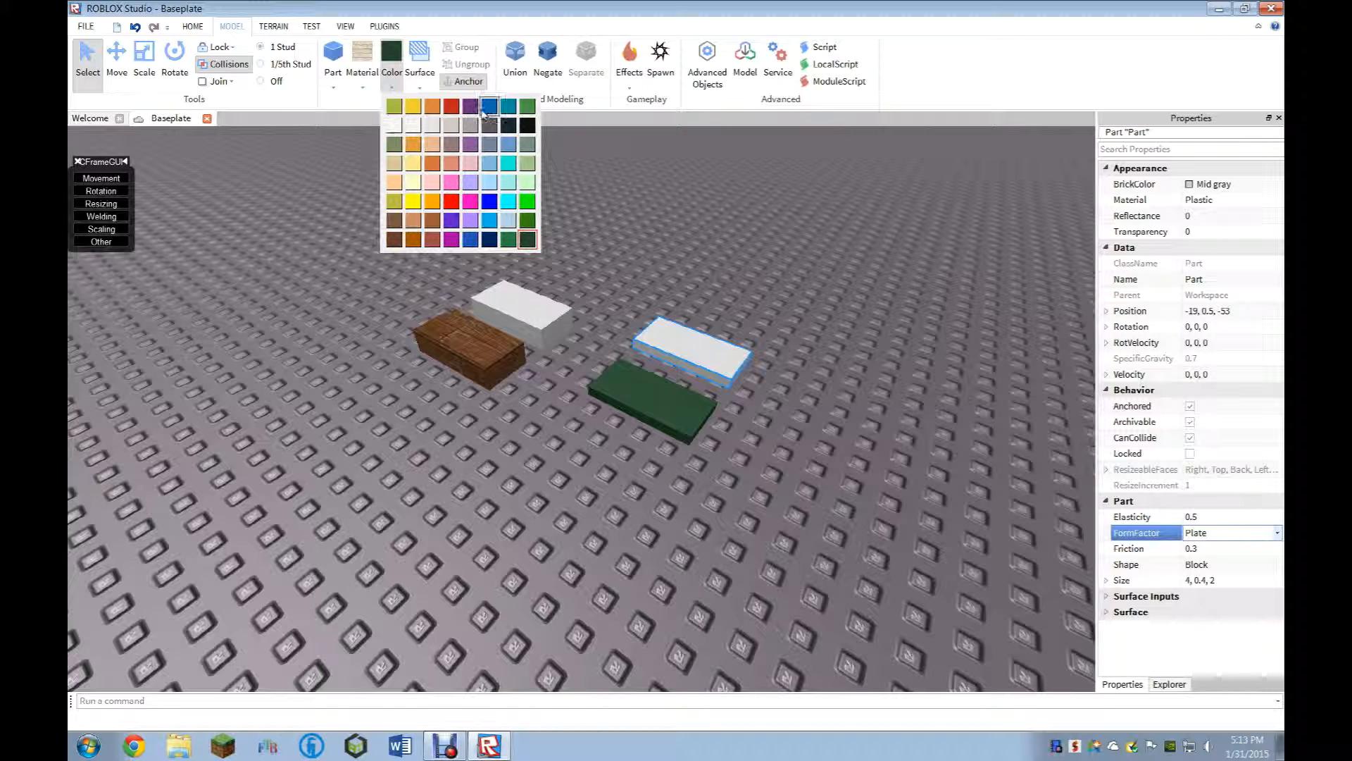
left_click(490, 202)
mouse_move(739, 351)
left_mouse_down()
mouse_move(728, 370)
mouse_move(775, 384)
mouse_move(725, 370)
mouse_move(737, 371)
left_mouse_up()
Set the green plate's material to Grass and move it to position -19, 0.2, -49, away from the blue plate.
left_click(651, 409)
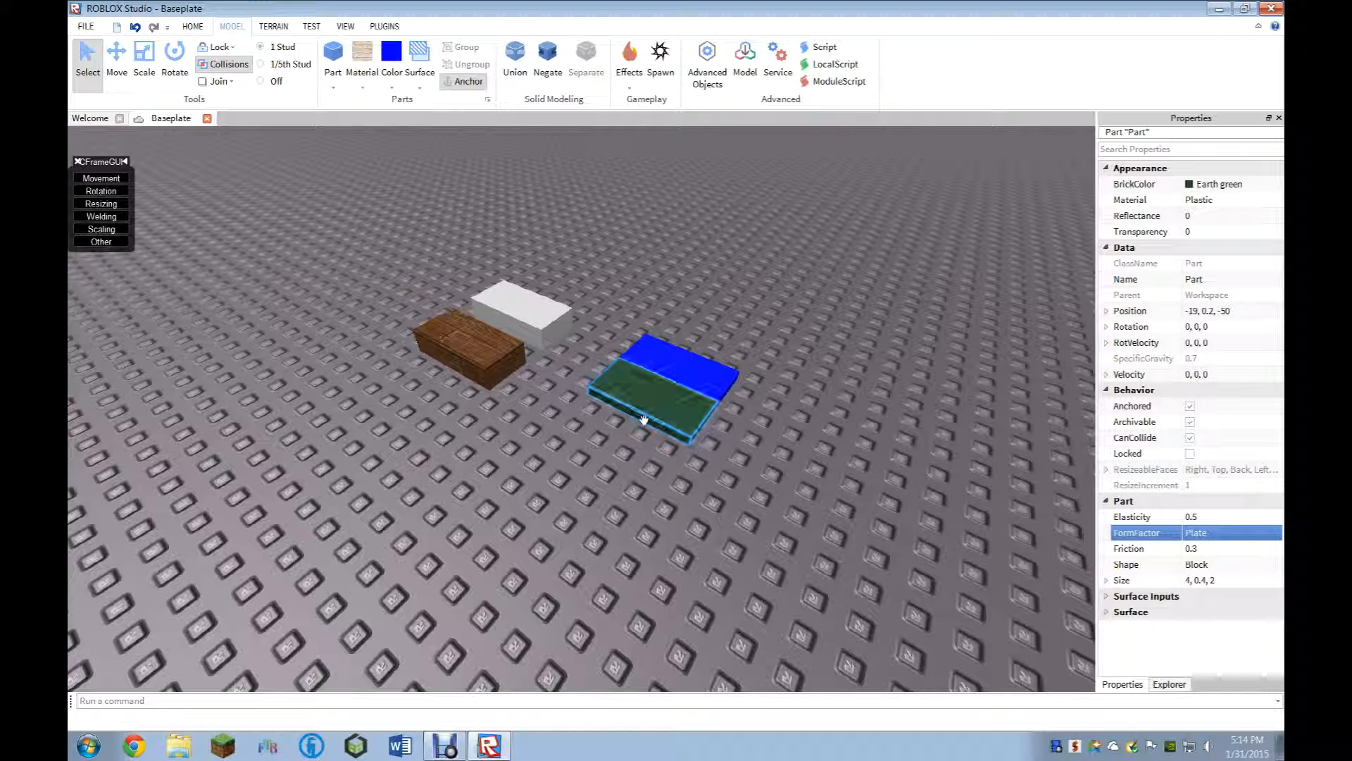
left_click(362, 86)
left_click(378, 257)
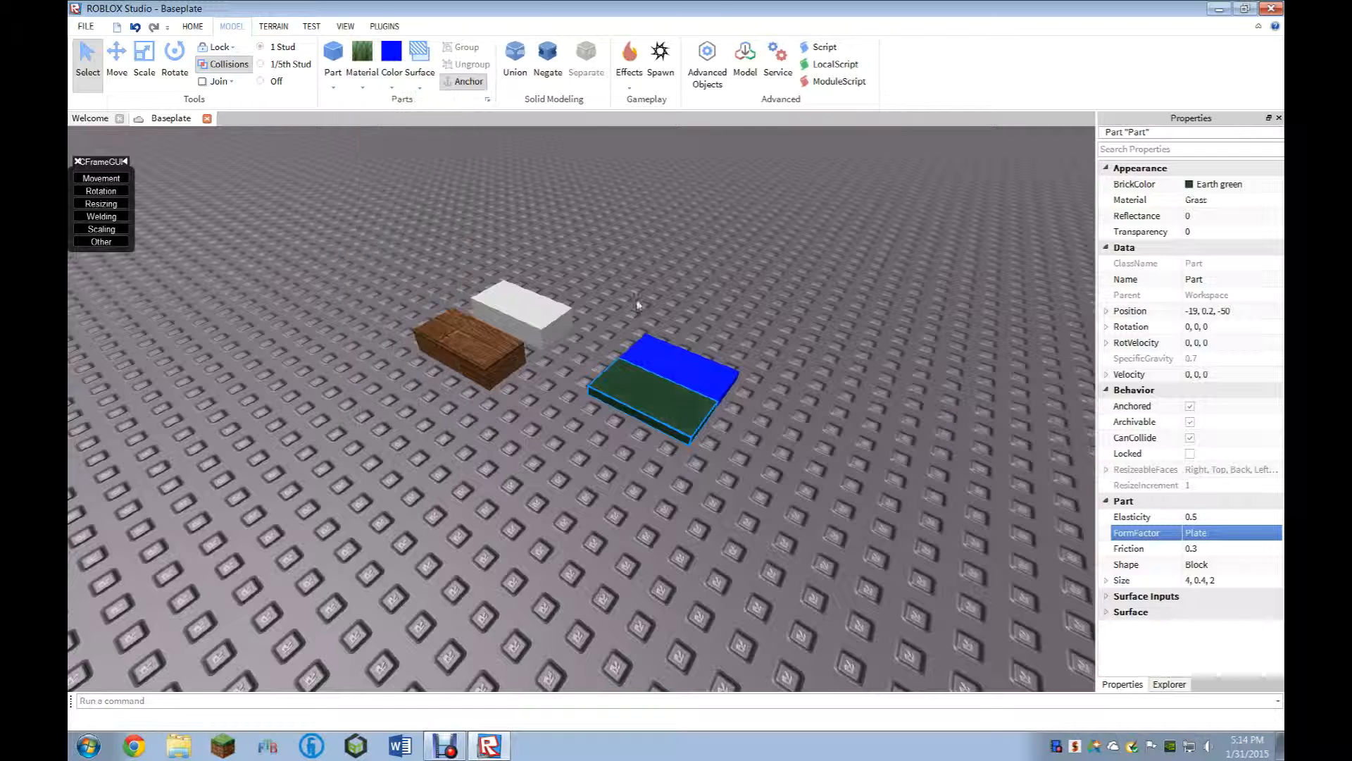
scroll(529, 352, "up", 3)
left_click_drag(532, 356, 475, 394)
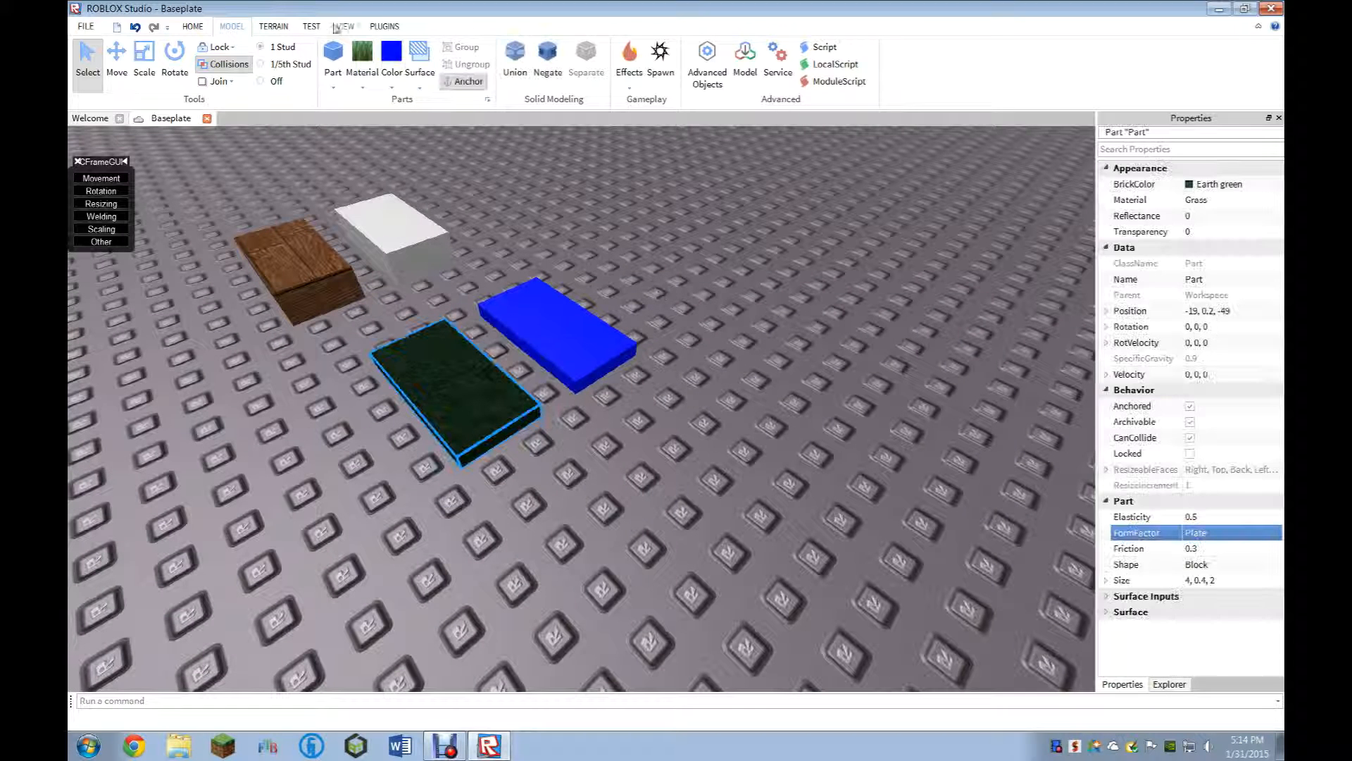
Colour the grass plate Camo and move it to position -26, 0.2, -45 beside the wood block.
left_click(392, 84)
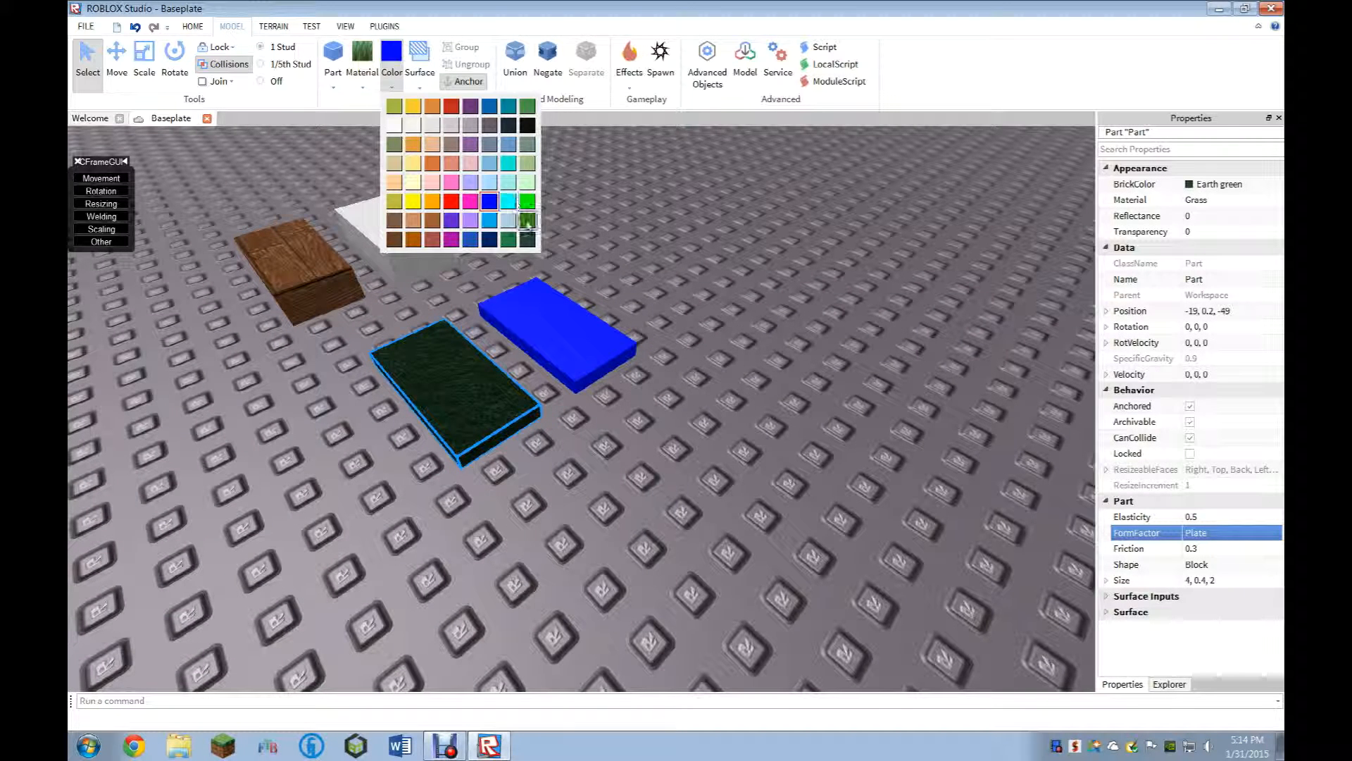
left_click(528, 220)
left_click(497, 269)
right_click_drag(498, 269, 526, 251)
scroll(527, 252, "down", 5)
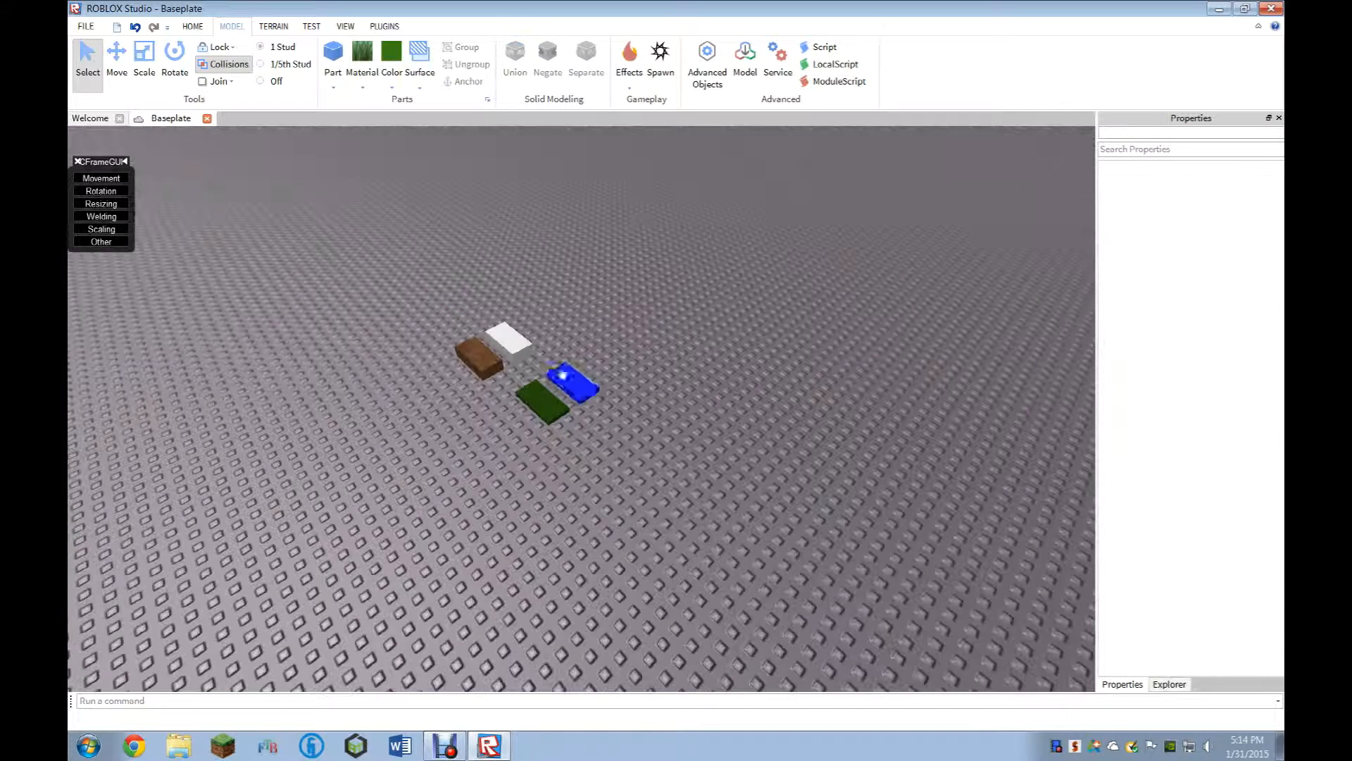
left_click_drag(544, 393, 442, 389)
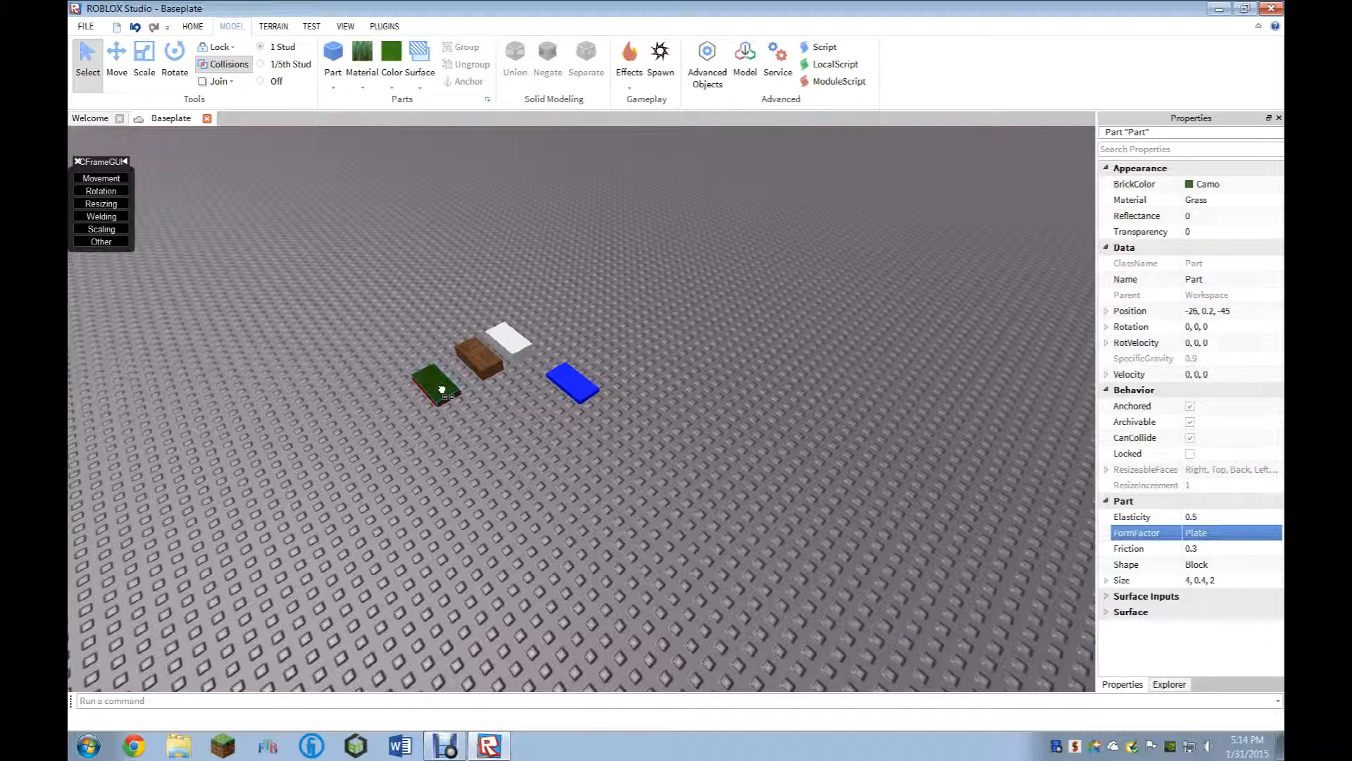
Move the blue plate to position -26, 0.2, -41 beside the grass plate and colour it Bright blue.
left_click_drag(572, 384, 400, 403)
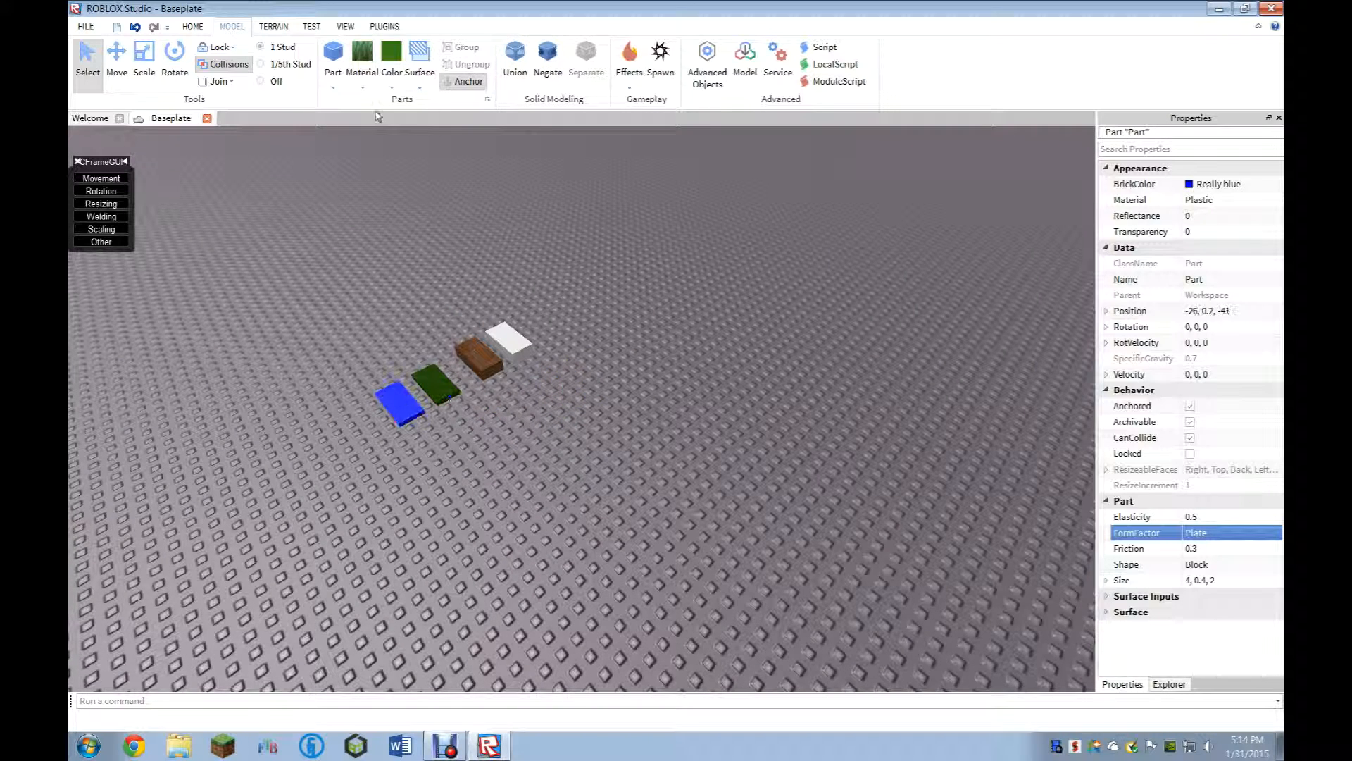
left_click(392, 86)
left_click(499, 108)
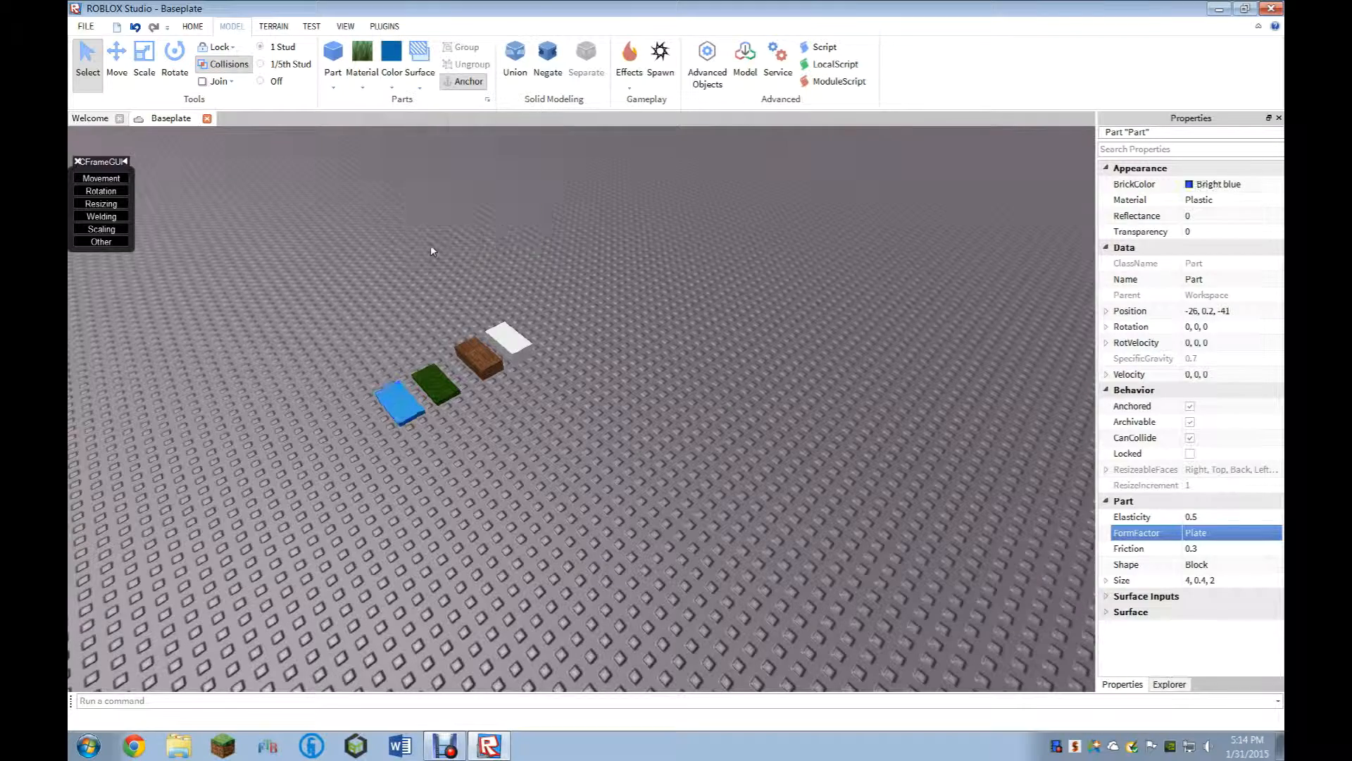
left_click(428, 244)
scroll(429, 243, "up", 10)
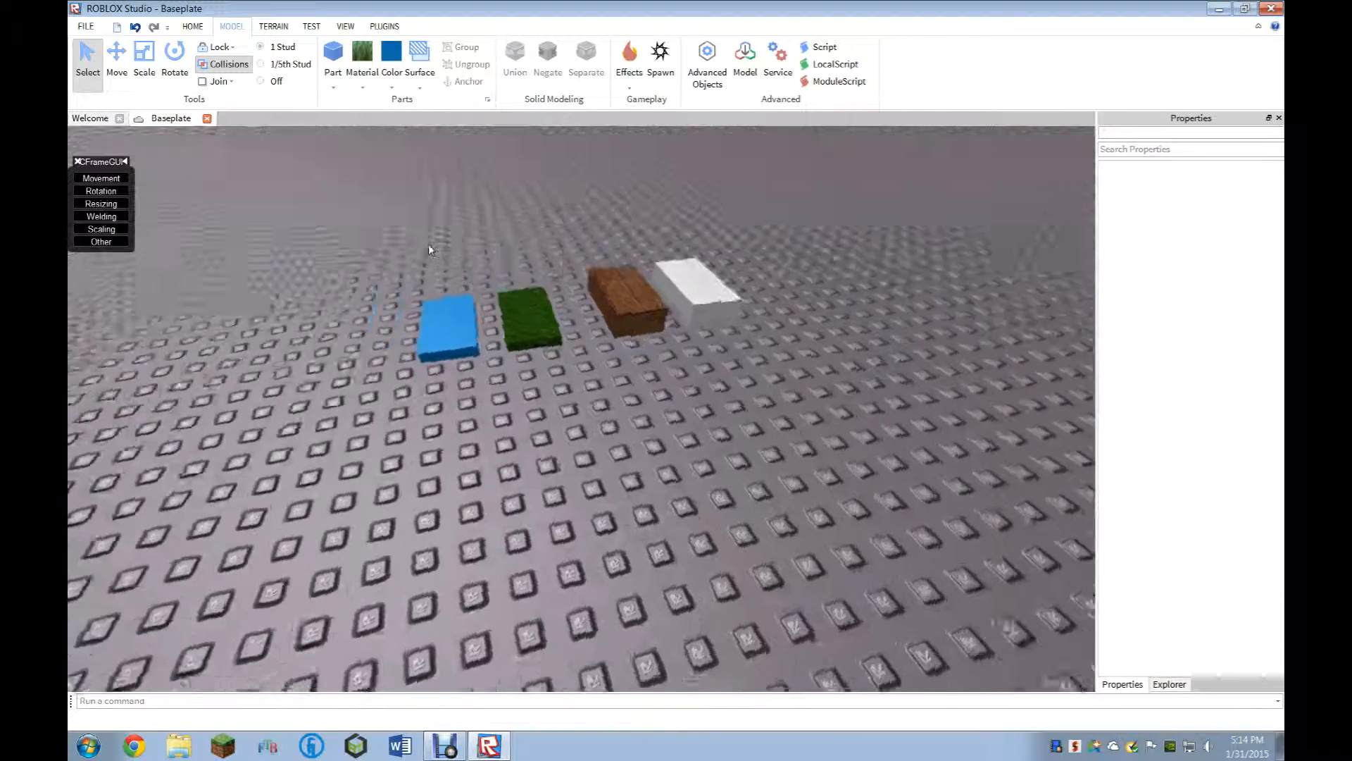
scroll(428, 247, "down", 10)
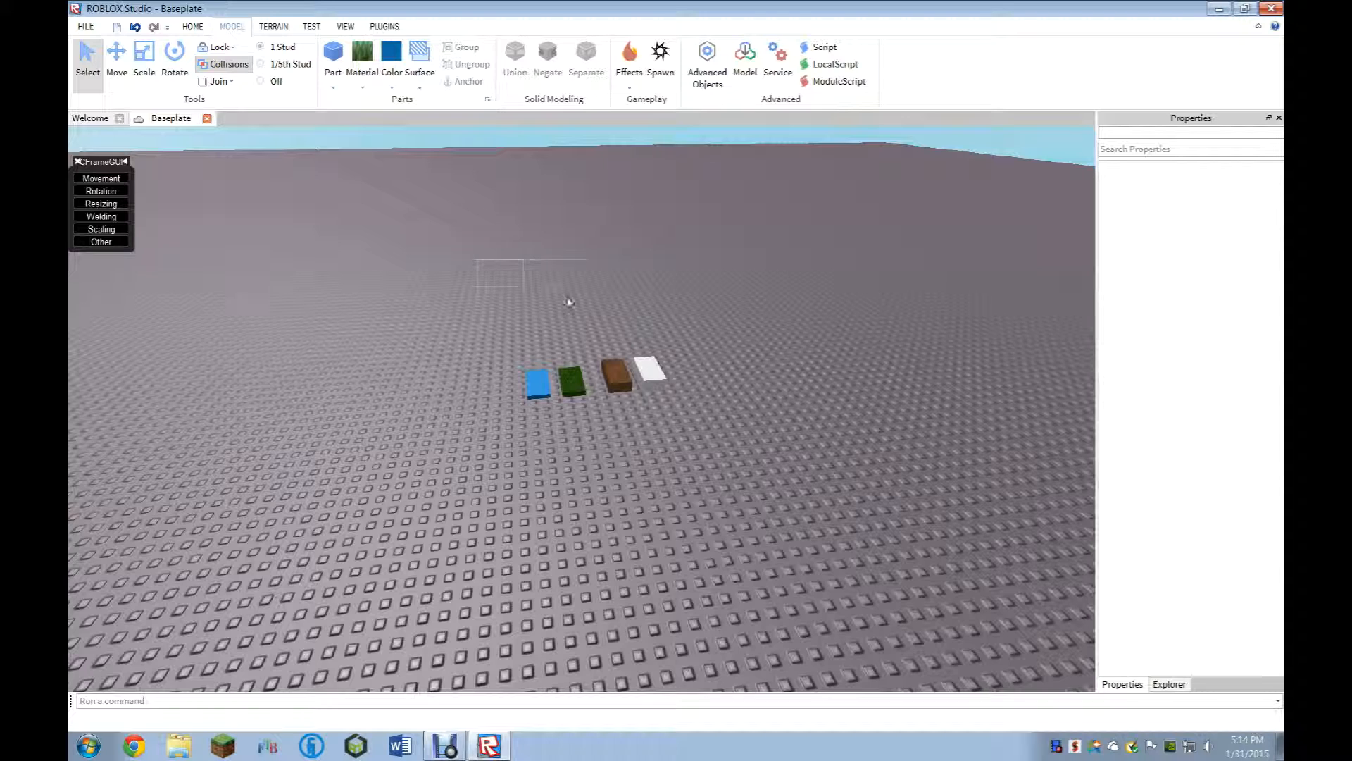
mouse_move(569, 302)
left_mouse_down()
mouse_move(704, 368)
mouse_move(578, 296)
left_mouse_up()
Duplicate the bright blue plate, place the copy at 0, 0.2, -23 and scale it to 21, 0.4, 18.
left_click_drag(536, 378, 458, 414)
key("ctrl+d")
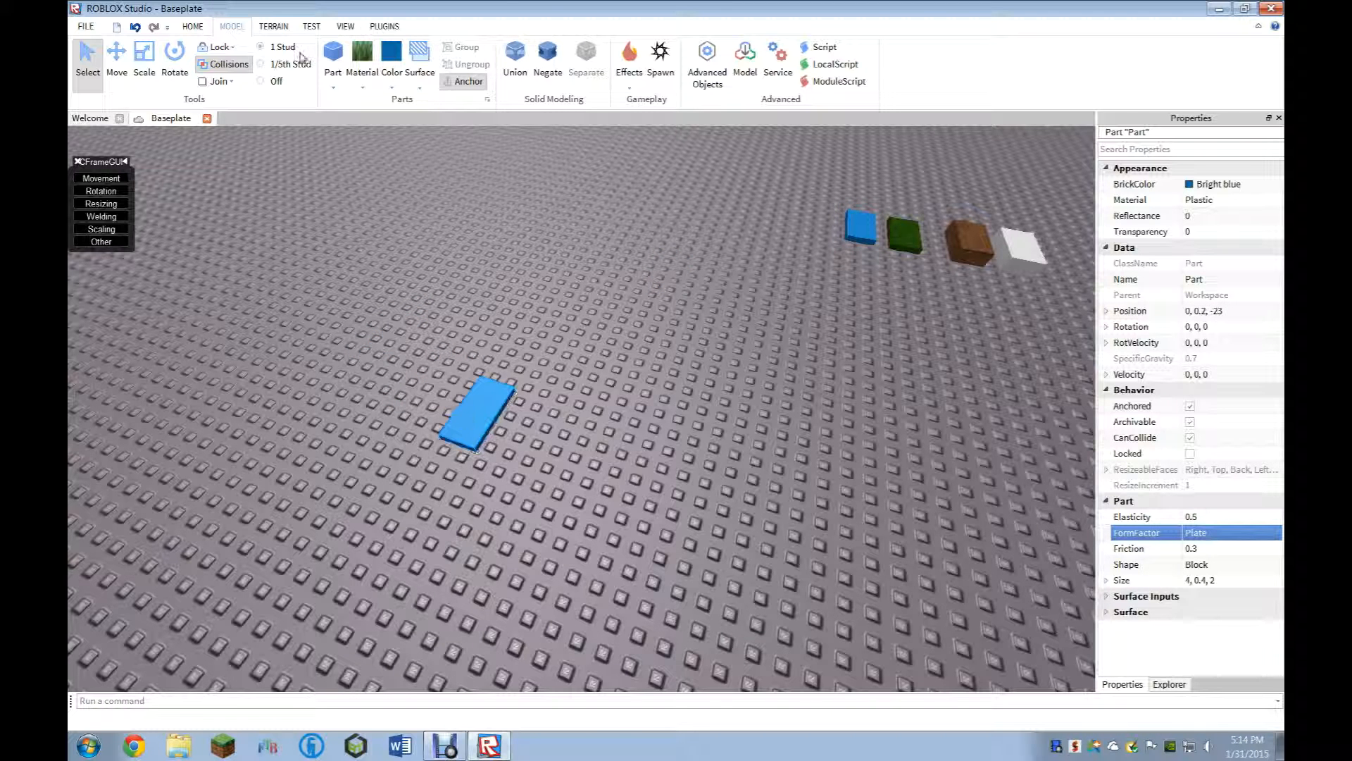
left_click(145, 60)
left_click_drag(517, 360, 634, 228)
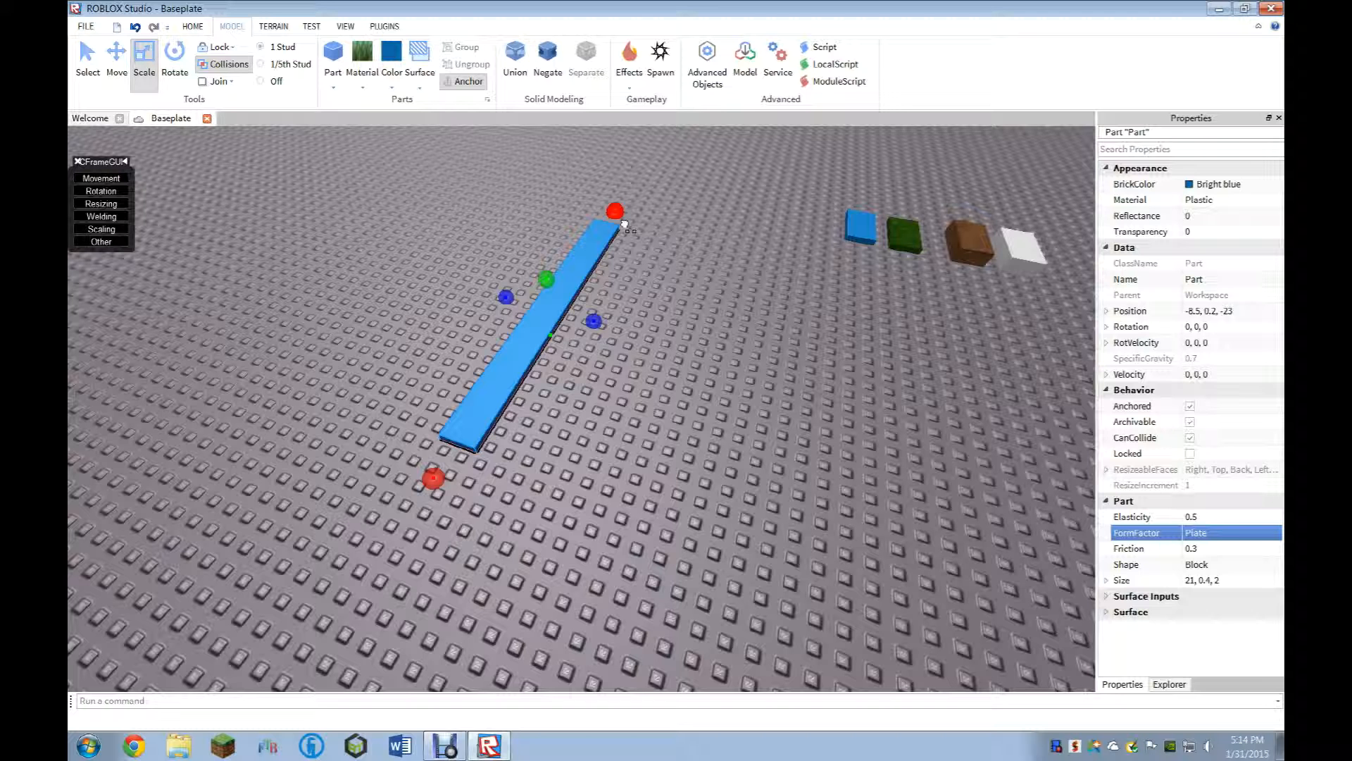
left_click_drag(504, 294, 310, 243)
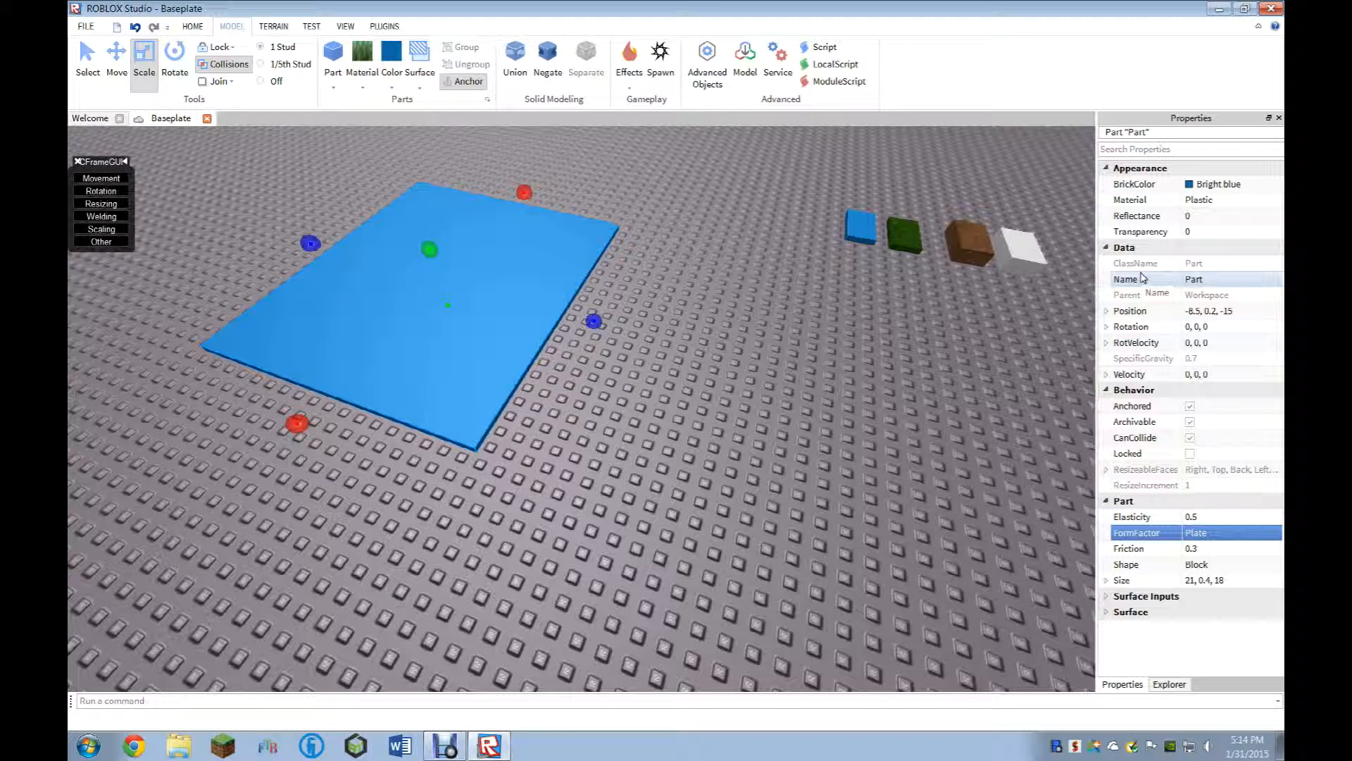
left_click(759, 364)
Scale the large blue plate to a square of 22, 0.4, 22.
scroll(680, 359, "down", 10)
right_click_drag(679, 359, 680, 359)
right_click_drag(680, 356, 677, 355)
key("w")
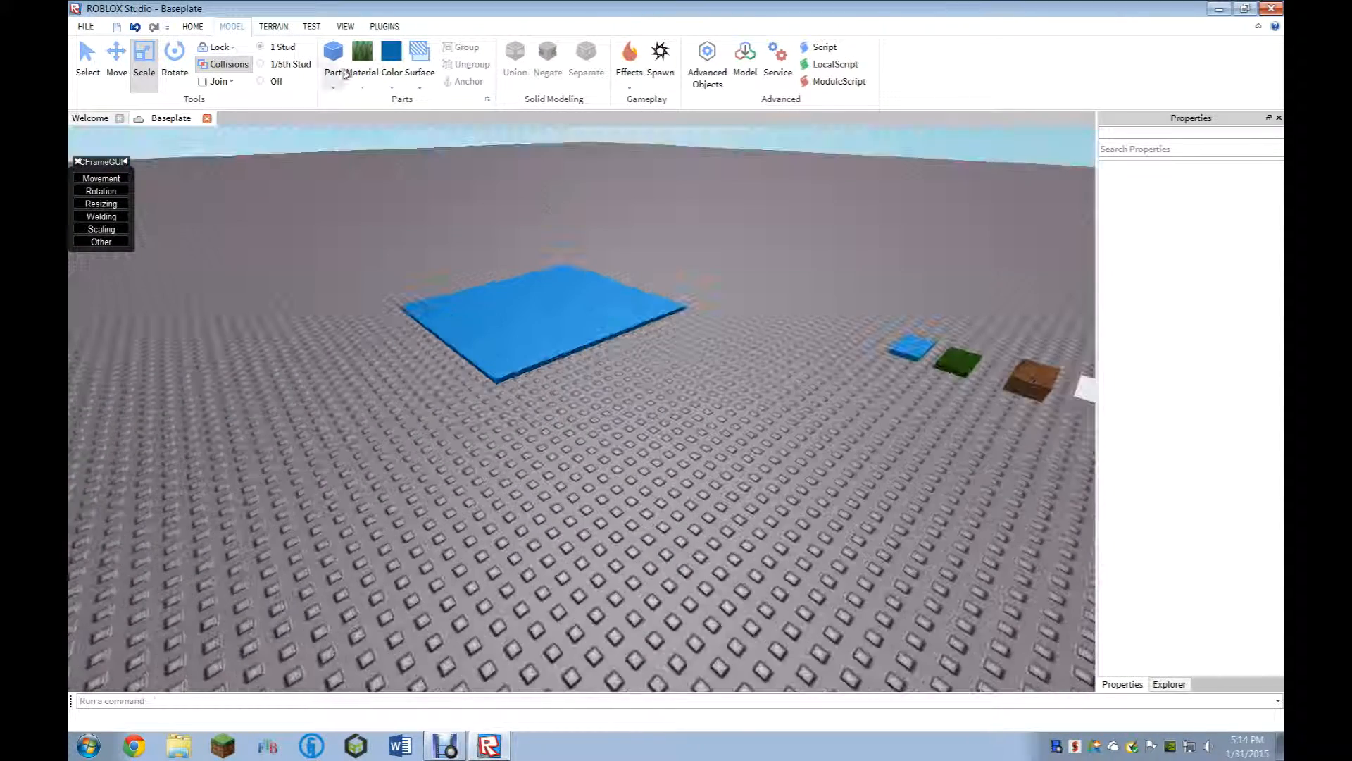
left_click(515, 296)
left_click_drag(486, 276, 393, 341)
left_click(372, 383)
left_click(462, 297)
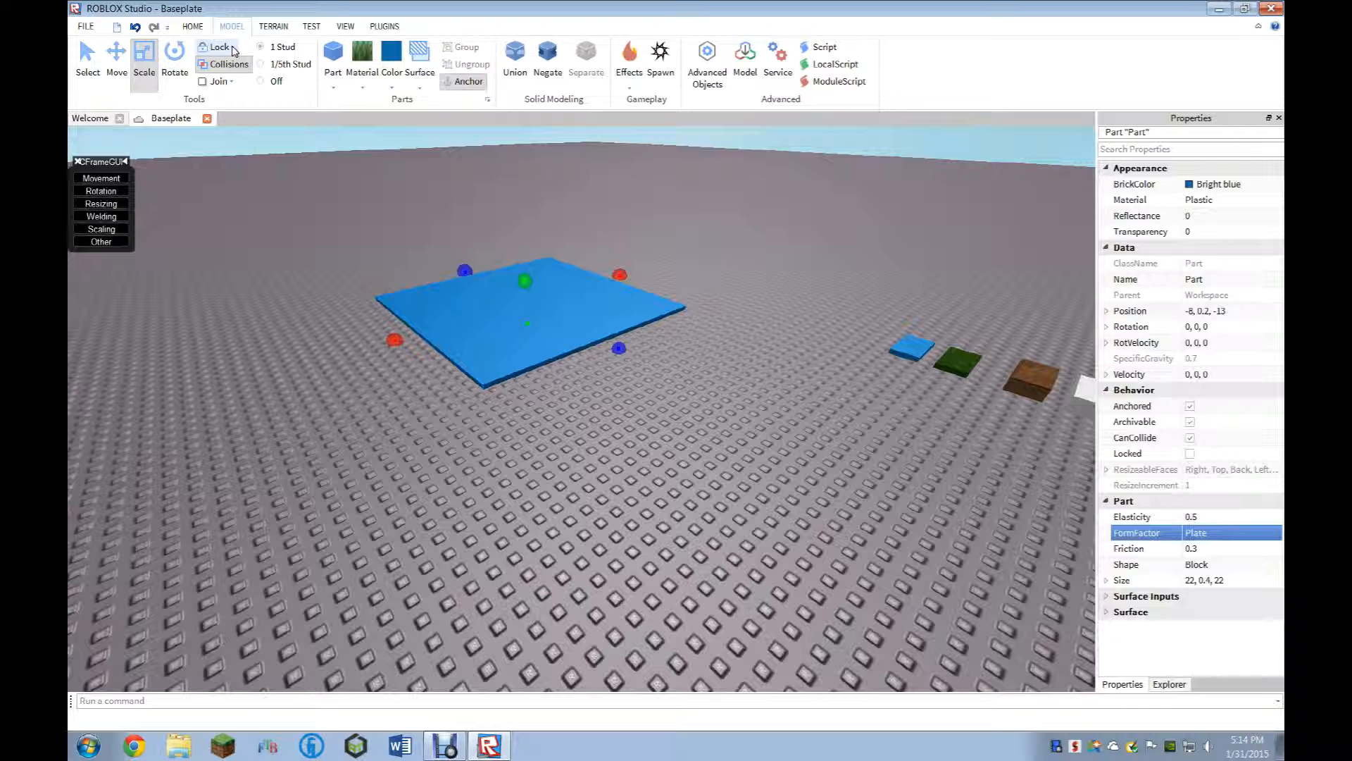
left_click(303, 365)
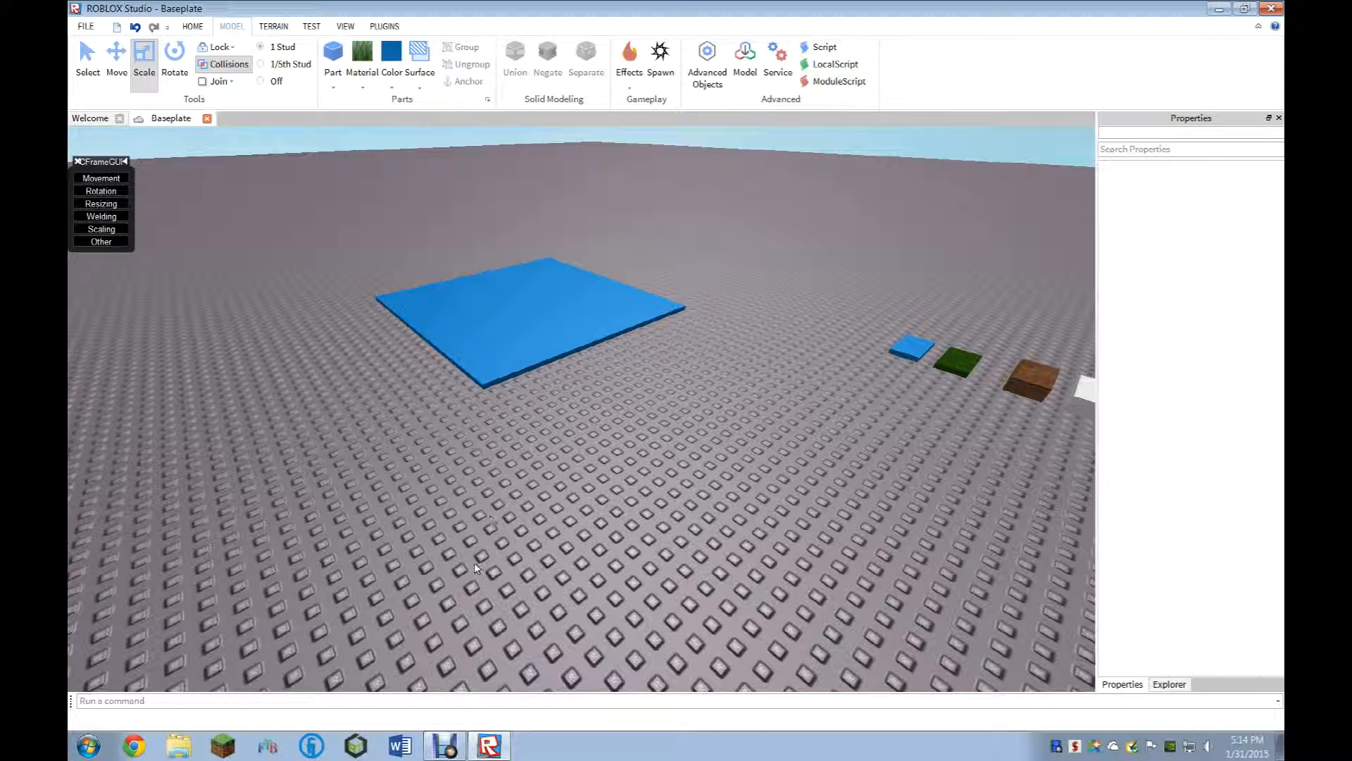
Try to lock the large blue plate with the Lock tool, return to the Select tool and clear the selection.
left_click(497, 334)
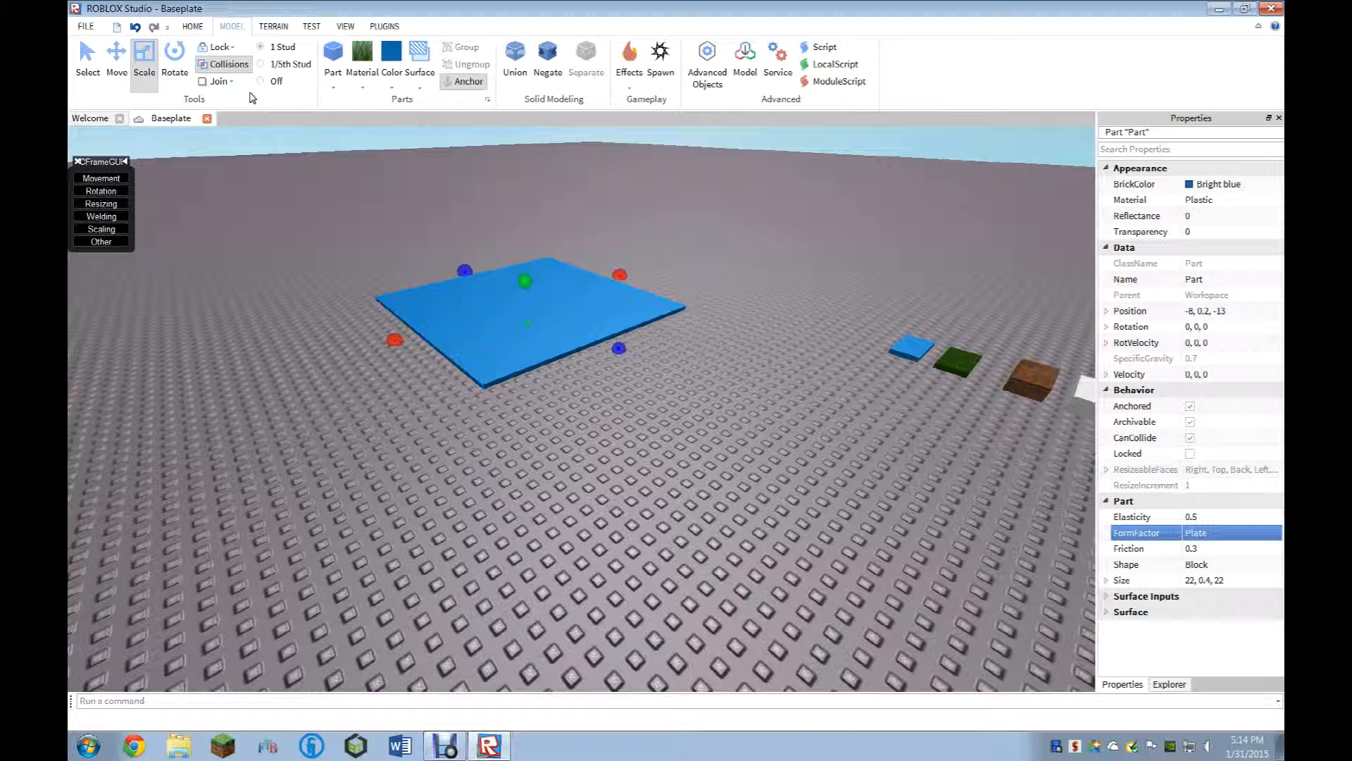
left_click(222, 50)
left_click(235, 65)
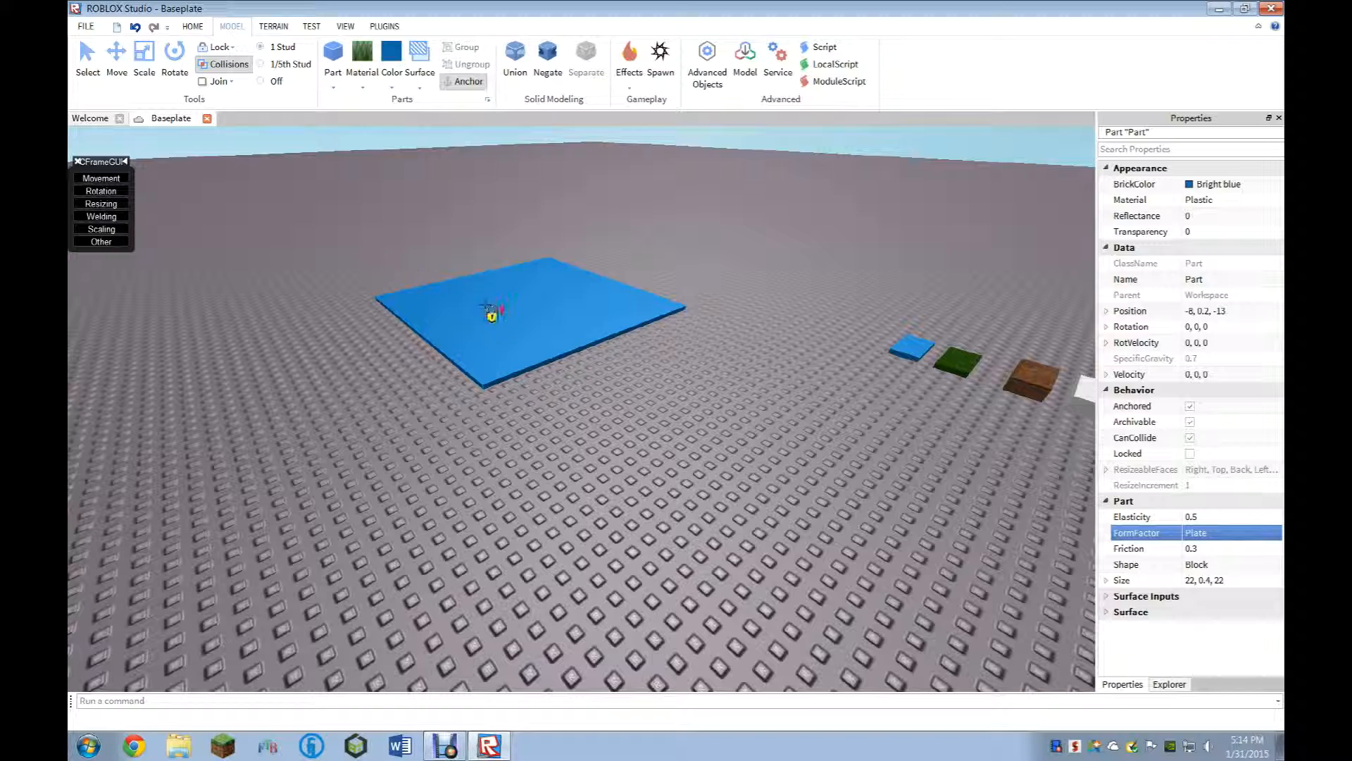
left_click(89, 67)
left_click(387, 334)
Copy and paste the small grass plate and place the copy against the large blue plate's edge at -12, 0.2, -25.
right_click_drag(392, 338, 397, 342)
key("w")
key("s")
key("d")
key("a")
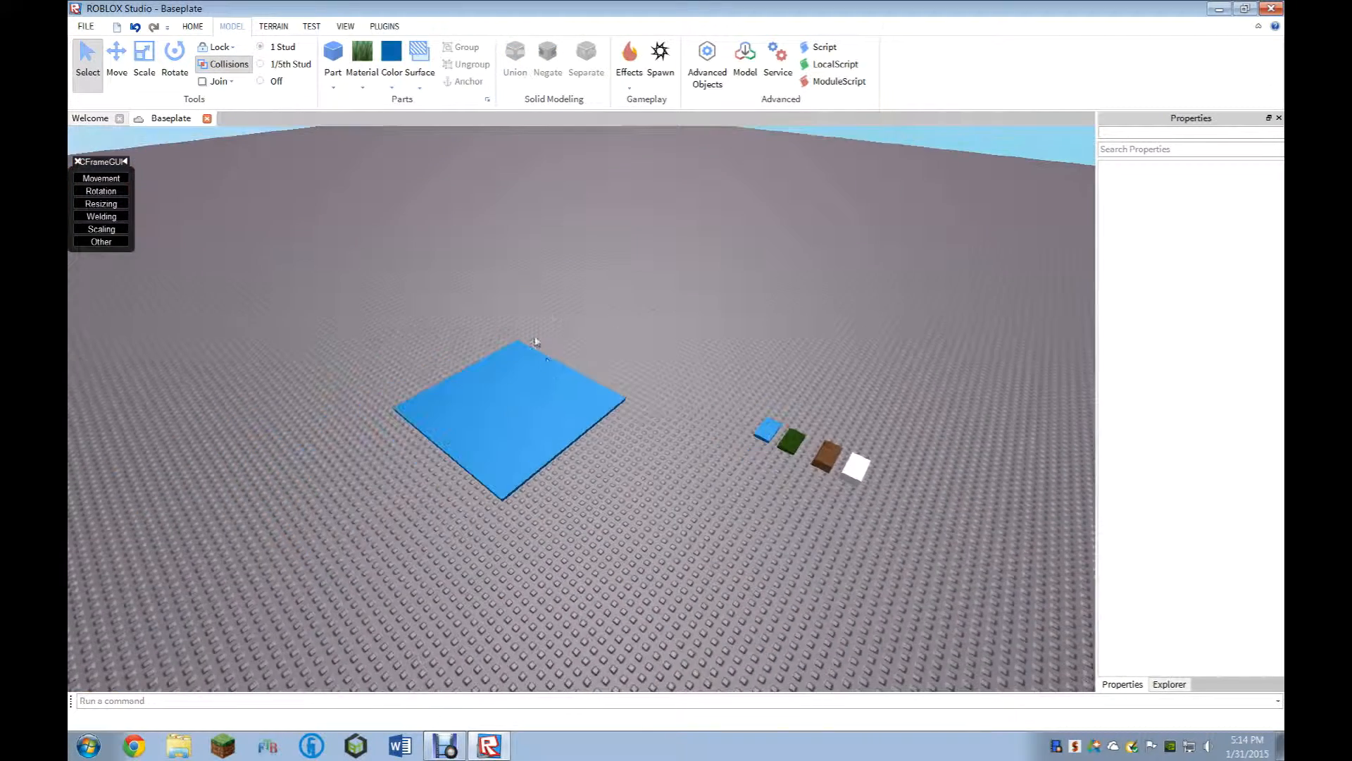
right_click_drag(535, 343, 546, 356)
right_click_drag(559, 268, 634, 309)
key("w")
left_click(684, 363)
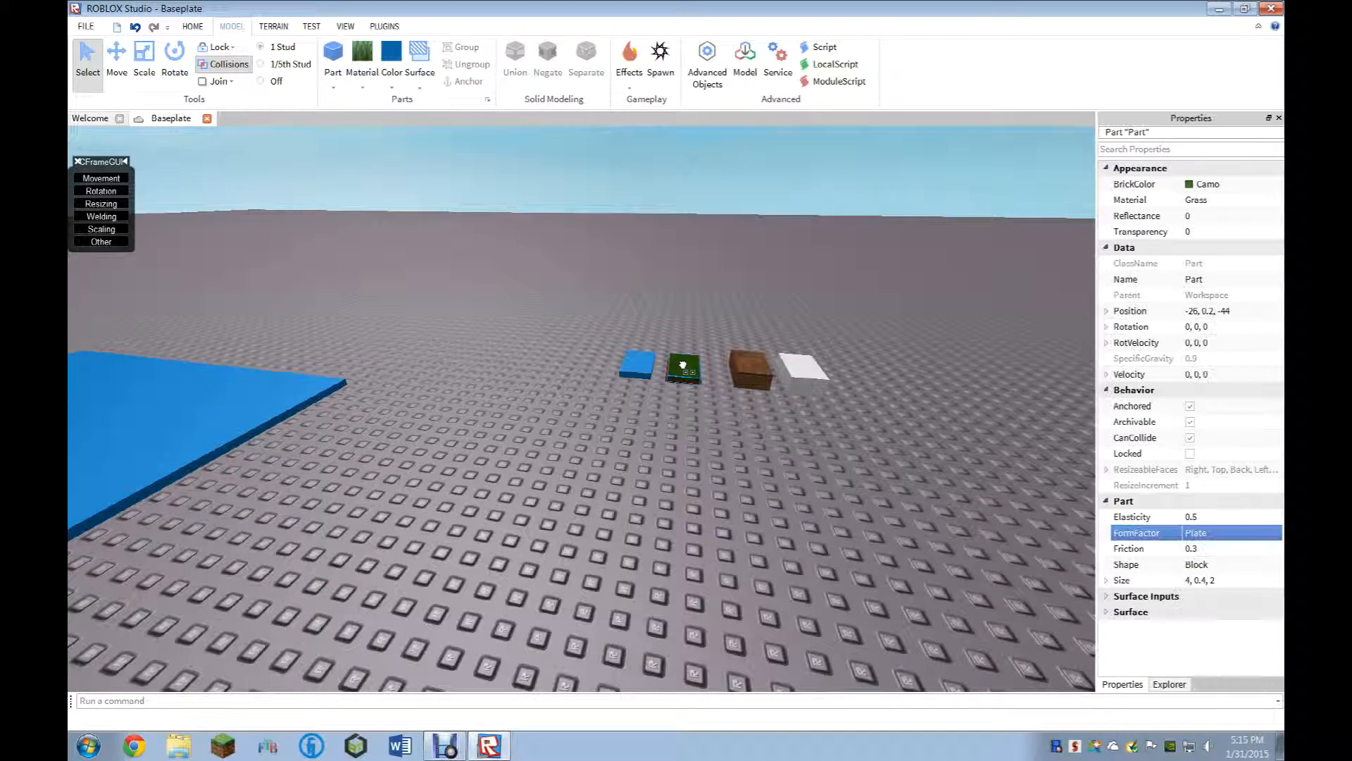
key("ctrl+c")
key("ctrl+v")
key("a")
left_click_drag(684, 363, 455, 447)
right_click(483, 466)
left_click(482, 445)
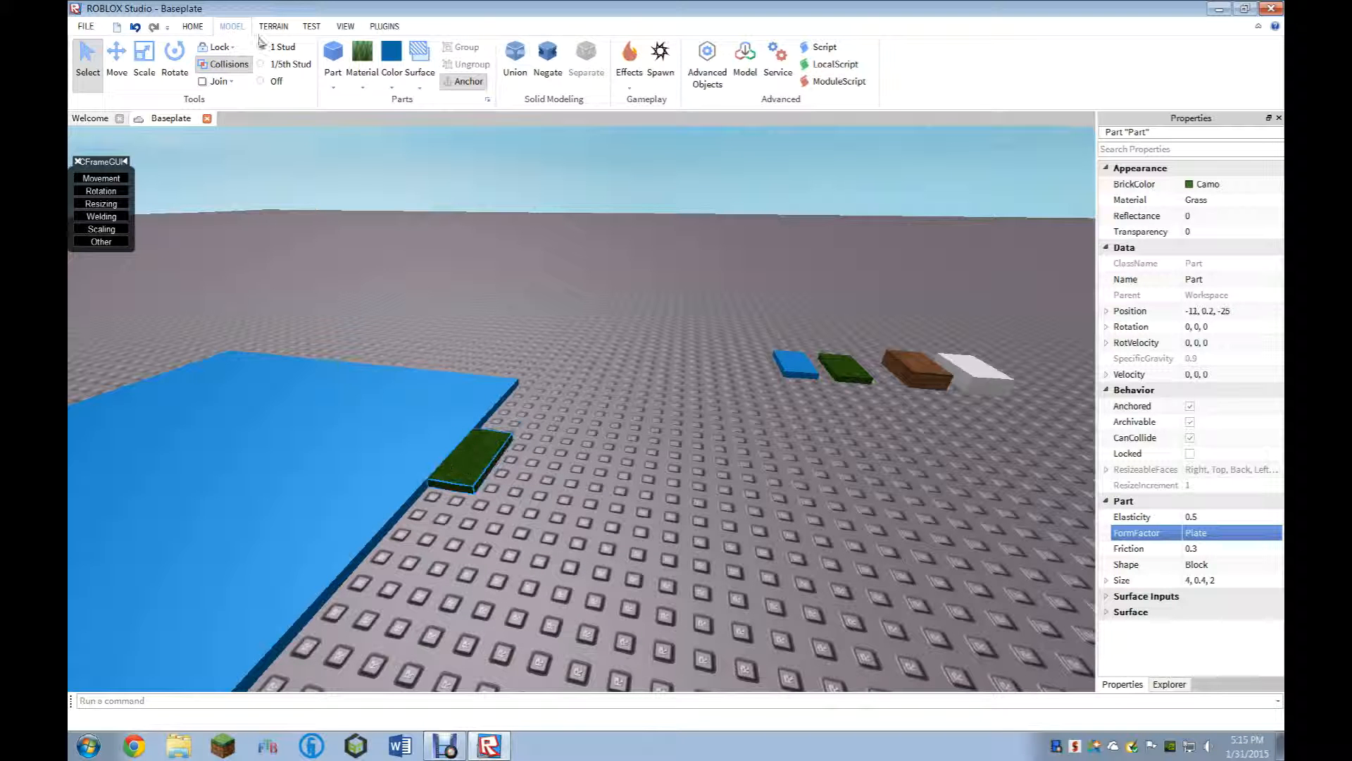
Scale the grass plate to 22, 0.4, 14 so it runs along the full side of the large blue plate.
left_click(144, 60)
left_click_drag(510, 416, 543, 368)
left_click_drag(563, 427, 851, 501)
right_click_drag(850, 501, 592, 486)
scroll(589, 485, "down", 2)
left_click_drag(565, 467, 353, 504)
left_click(275, 493)
right_click_drag(268, 491, 586, 501)
scroll(586, 501, "down", 2)
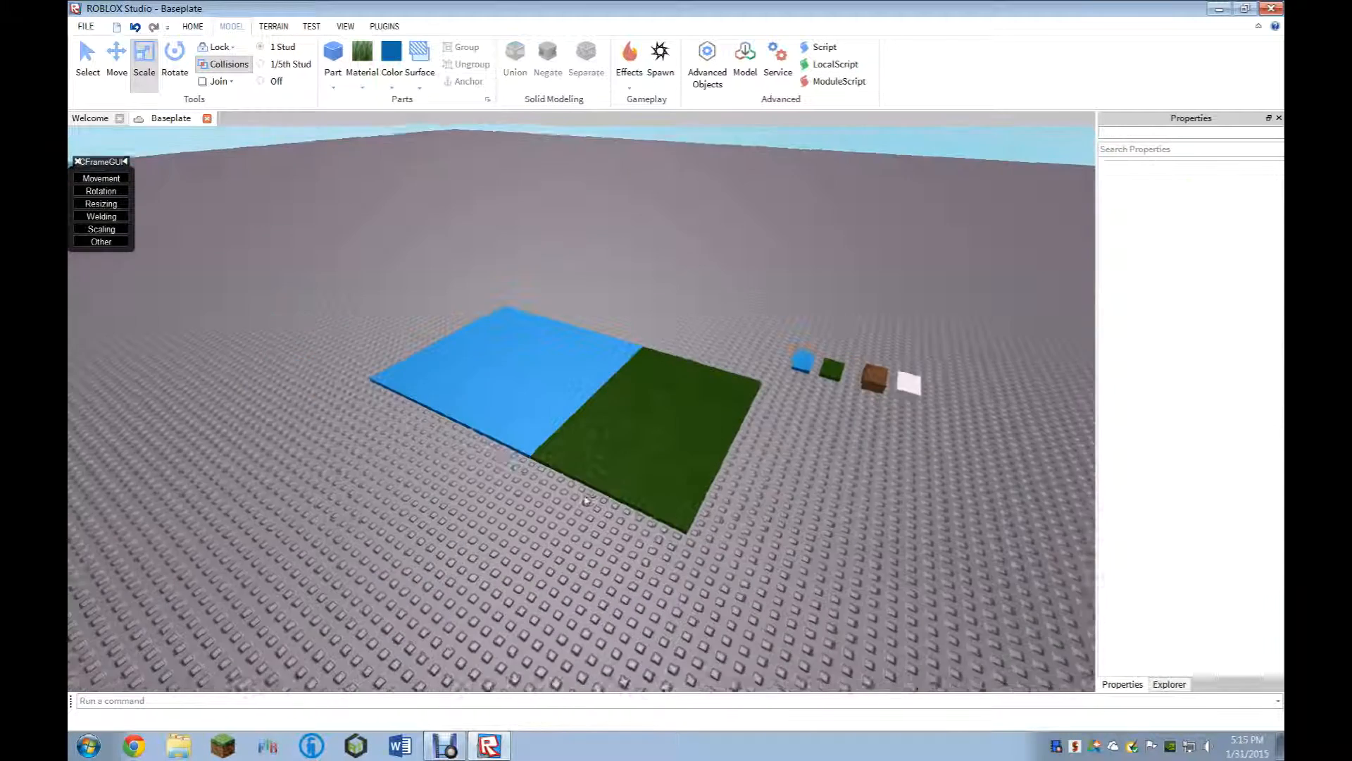
Duplicate the large grass plate, place the copy at 14, 0.2, -31 and resize it to run along the adjacent side of the blue plate.
left_click(684, 433)
key("ctrl+d")
left_click_drag(683, 434, 522, 662)
right_click_drag(521, 662, 342, 666)
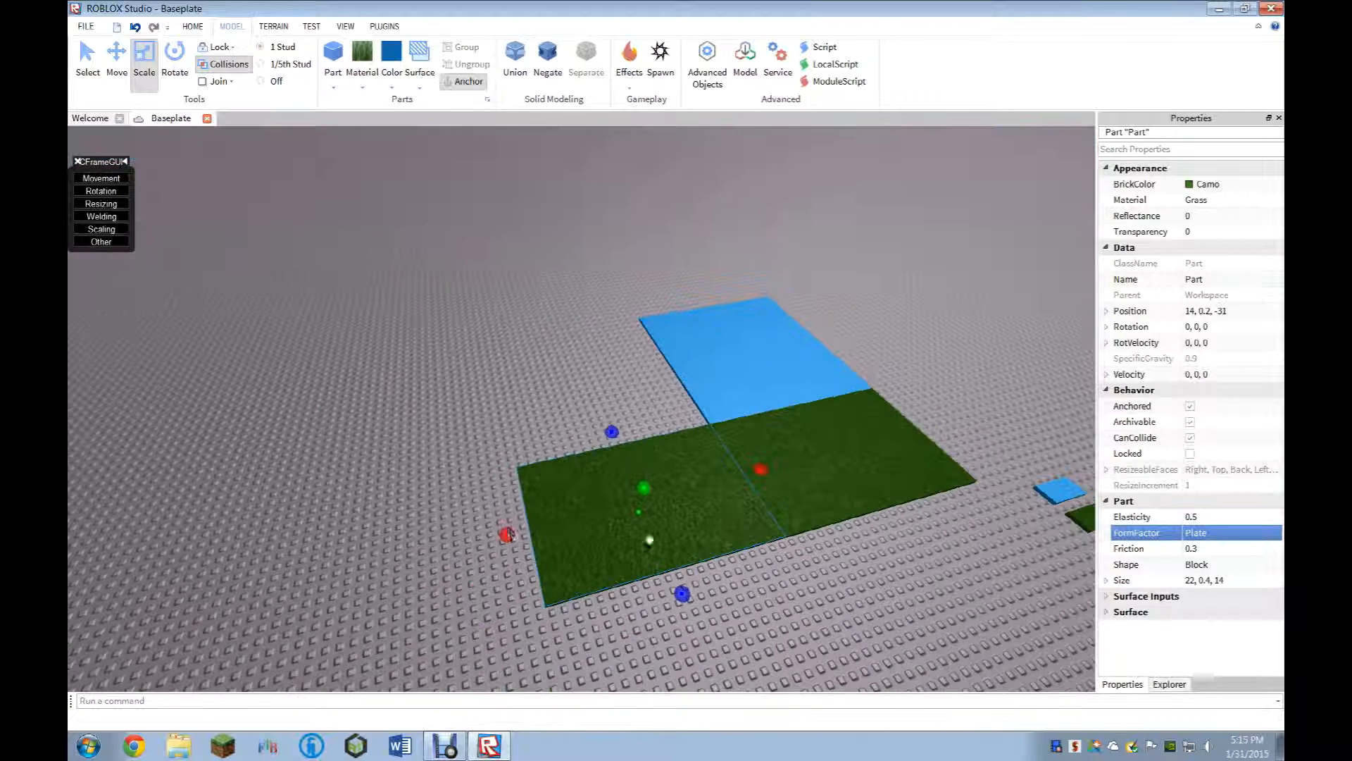
left_click_drag(507, 533, 651, 498)
left_click_drag(672, 432, 592, 329)
Duplicate the side grass strip and place the copy along the opposite side of the blue plate.
key("ctrl+d")
left_click_drag(659, 416, 632, 383)
right_click_drag(803, 360, 779, 377)
Duplicate a grass plate for the remaining open side of the blue plate and scale it to 36, 0.4, 14.
left_click(712, 487)
key("ctrl+d")
left_click_drag(721, 436, 648, 347)
left_click_drag(619, 423, 620, 530)
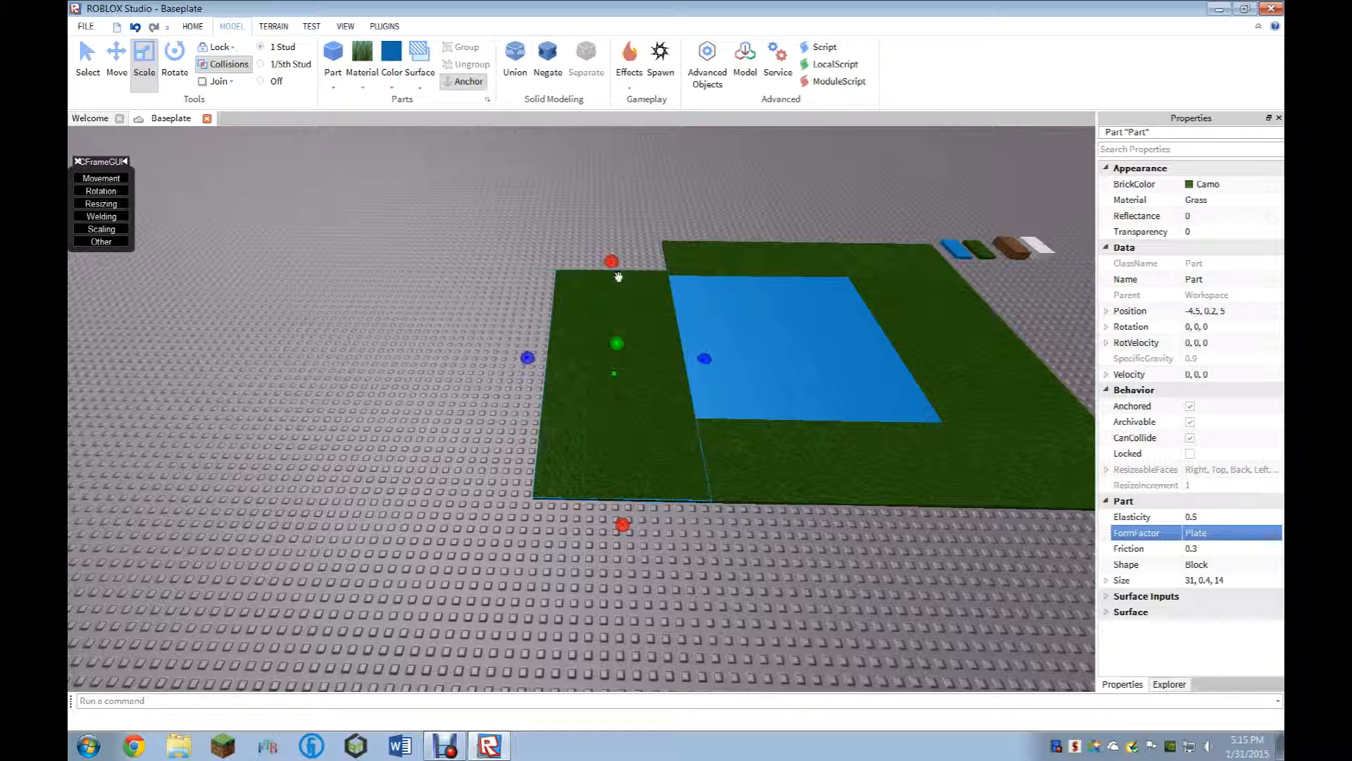
left_click_drag(612, 263, 612, 232)
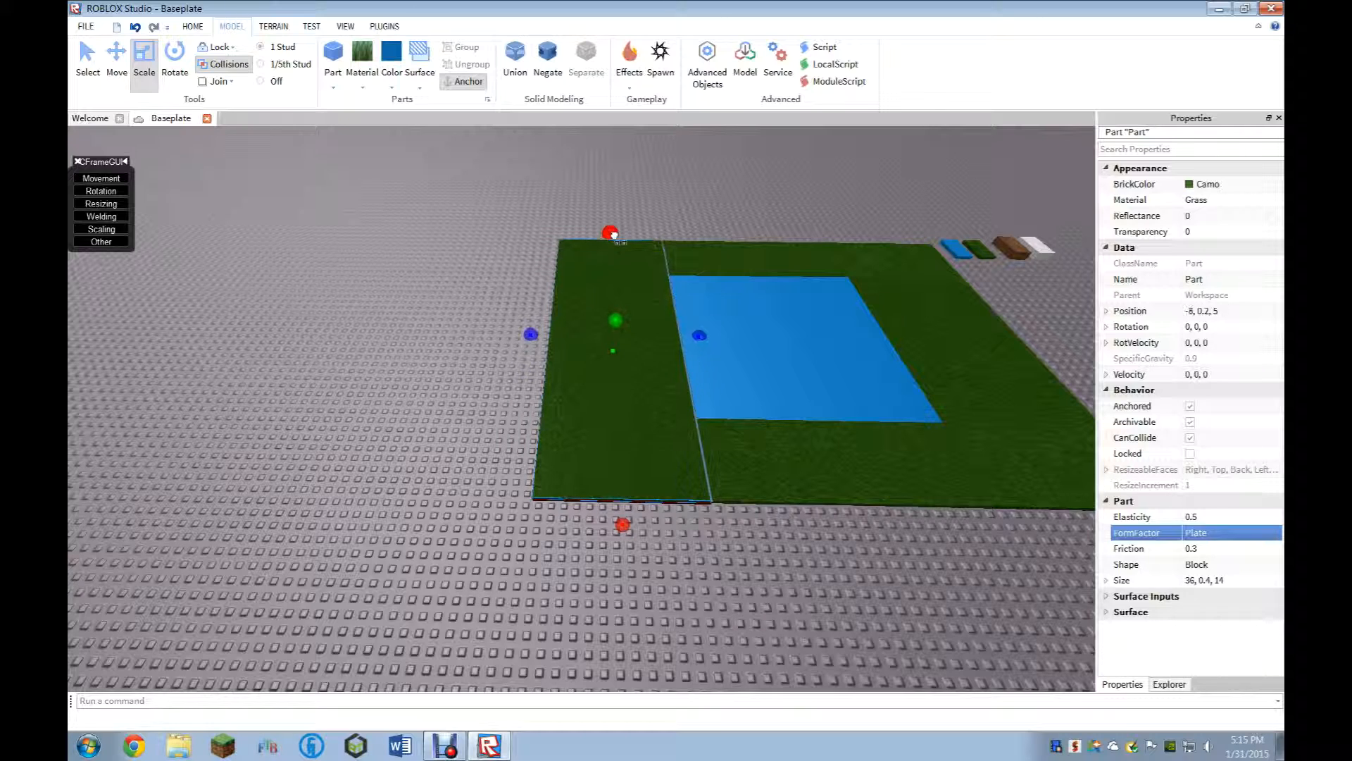
left_click(708, 185)
Duplicate the white block, place the copy on a corner of the blue plate and stretch it along the edge to 9, 1, 2.
key("d")
key("d")
right_click_drag(708, 183, 707, 183)
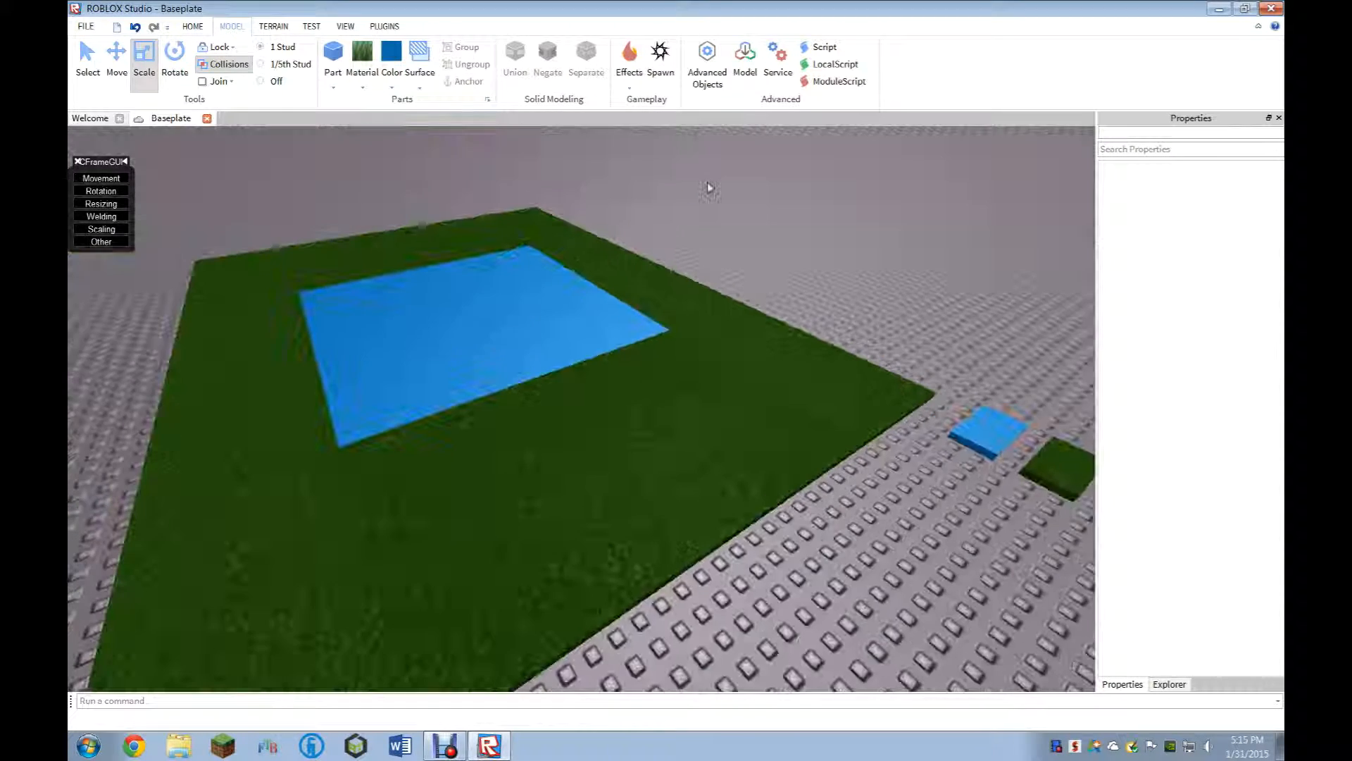
key("d")
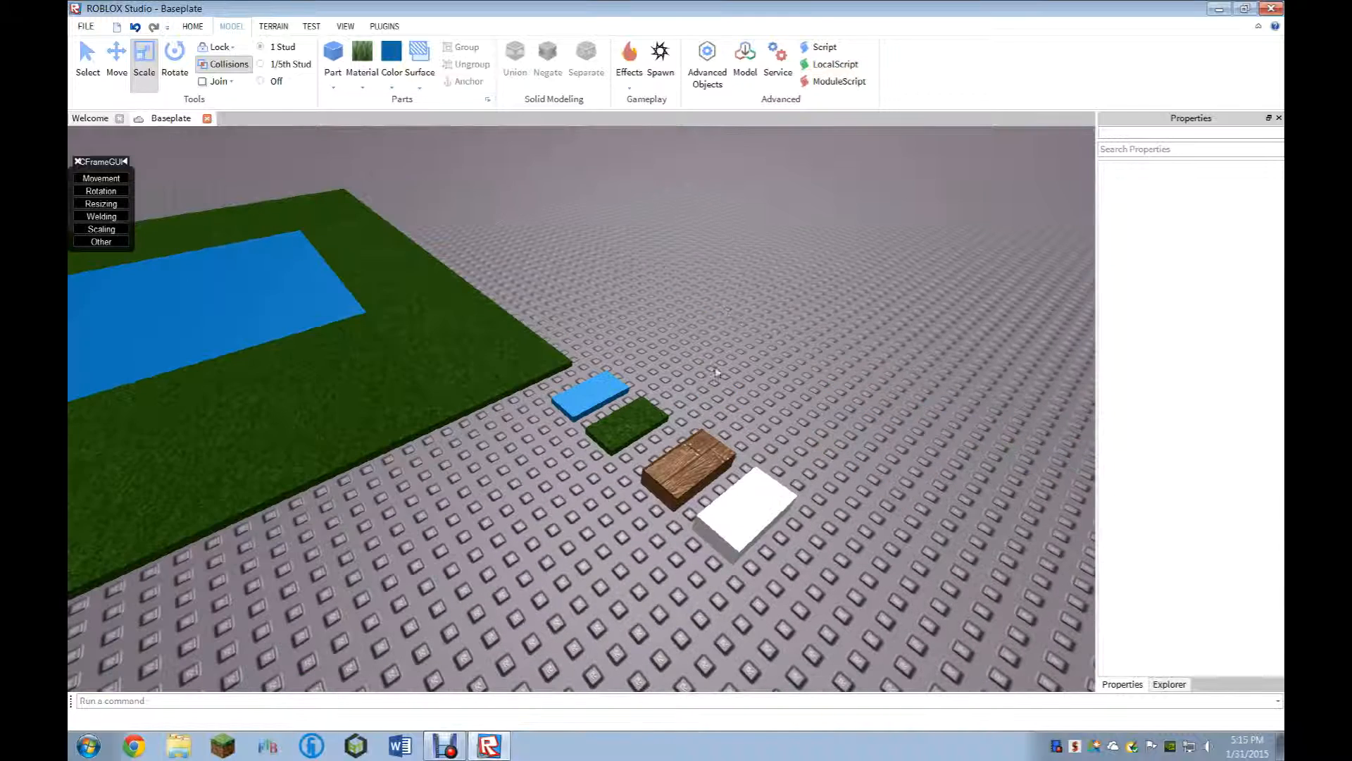
left_click(697, 513)
key("ctrl+d")
left_click_drag(734, 520, 519, 414)
key("a")
right_click_drag(523, 413, 519, 414)
left_click_drag(519, 414, 652, 345)
key("w")
right_click_drag(652, 345, 651, 346)
left_click_drag(653, 405, 703, 395)
Duplicate the 9-stud white block and place the copy at -1.5, 0.9, -23, at the other end of the same edge.
key("a")
key("s")
key("ctrl+d")
left_click_drag(791, 404, 433, 444)
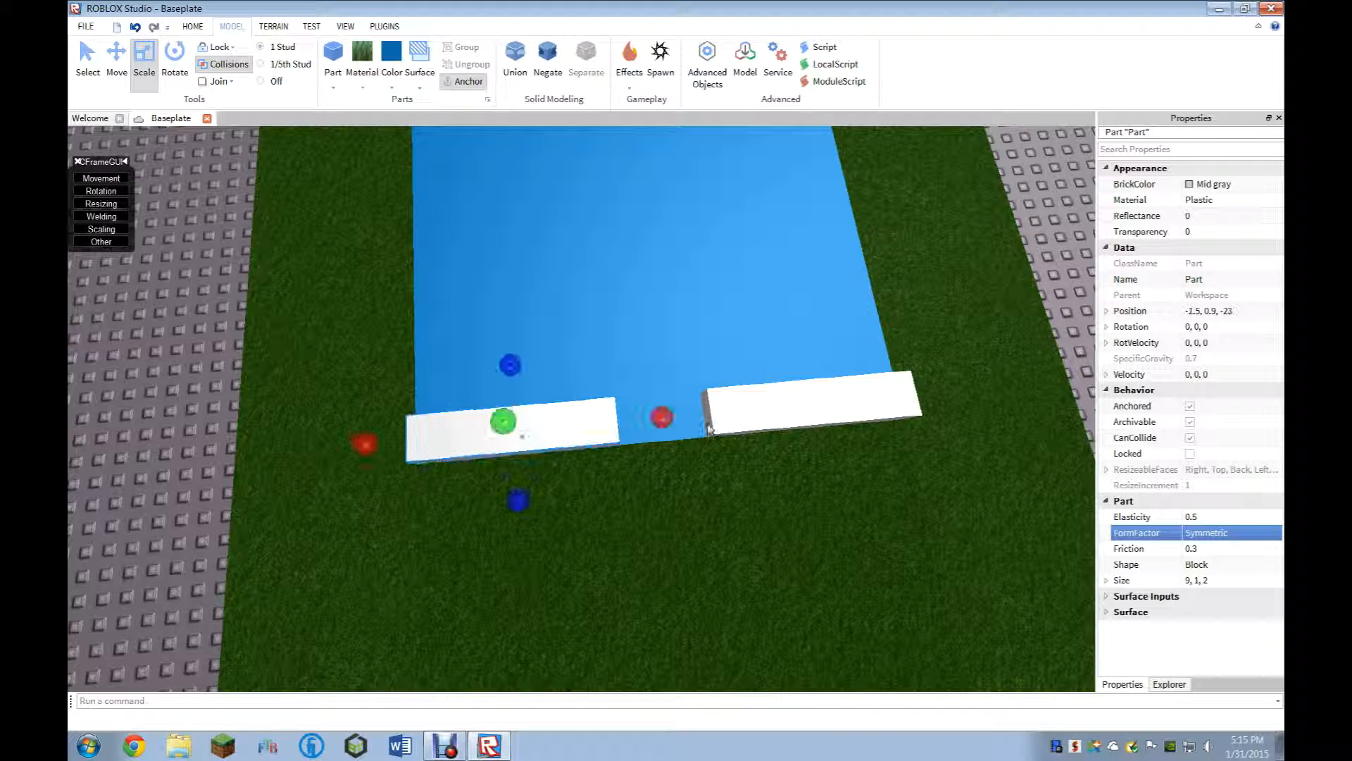
Shorten both white blocks on the front edge to 8, 1, 2, widening the doorway between them.
left_click(762, 417)
left_click_drag(657, 411, 680, 413)
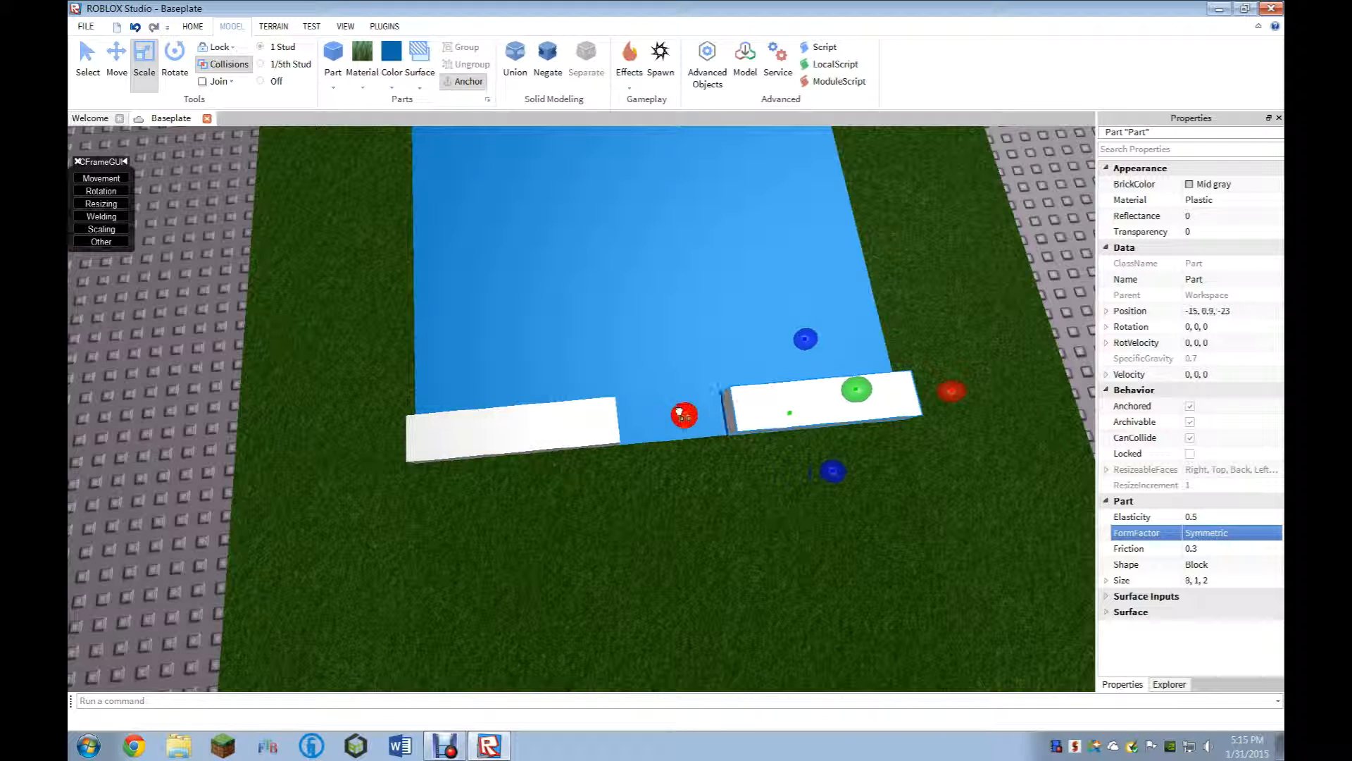
left_click(535, 427)
left_click_drag(657, 414, 647, 422)
scroll(712, 429, "down", 4)
right_click_drag(645, 423, 747, 422)
left_click(935, 265)
right_click_drag(935, 265, 889, 310)
Duplicate a front wall block, turn it onto the adjacent edge and stretch it to 20, 1, 2 at -18, 0.9, -12.
left_click(667, 349)
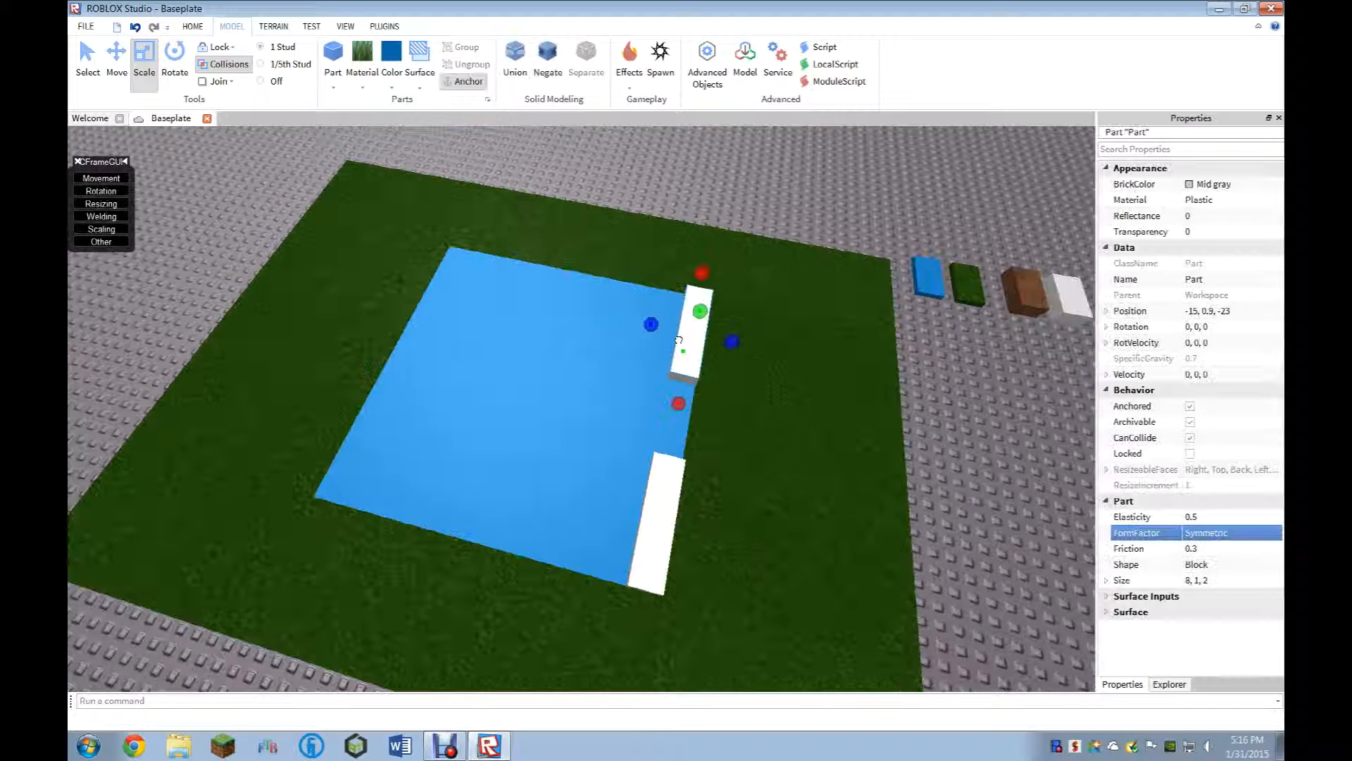
key("ctrl+d")
left_click_drag(680, 331, 431, 254)
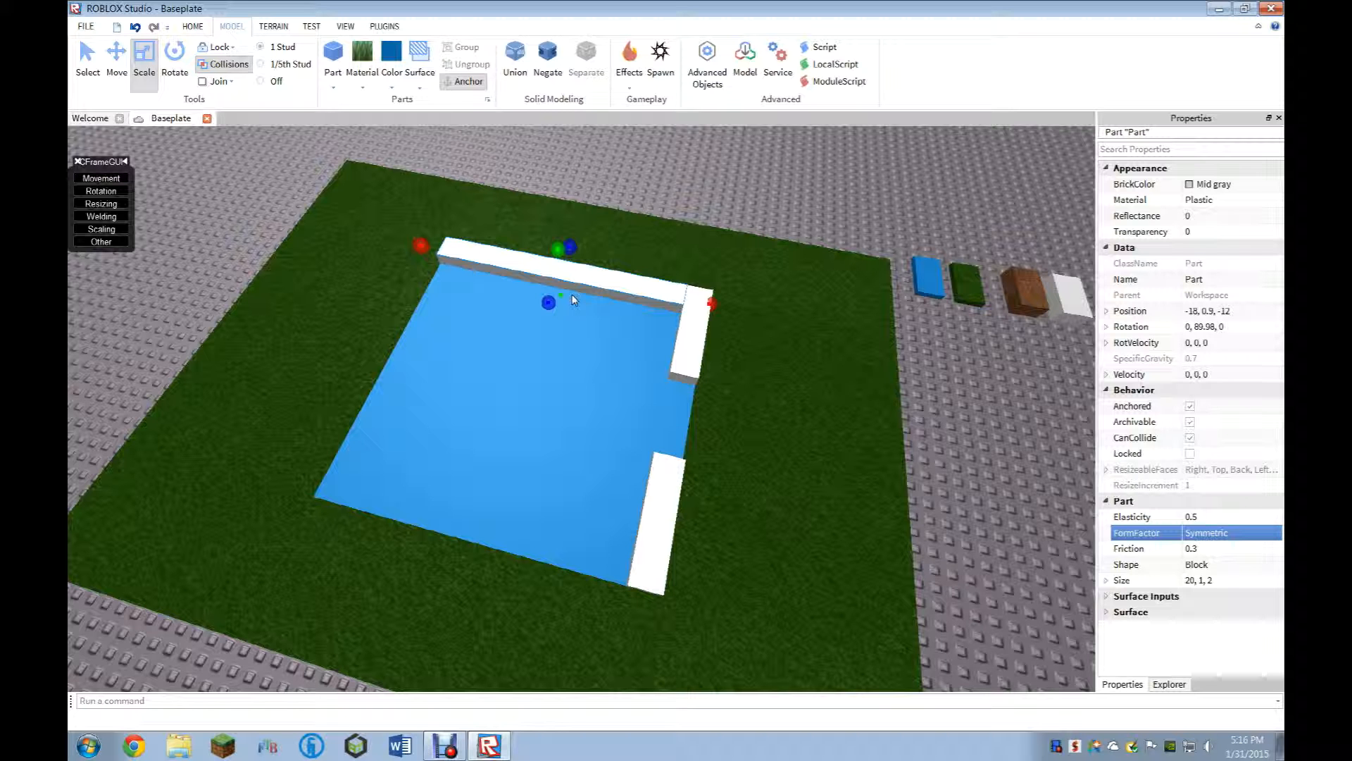
Duplicate the 20-stud wall, rotate the copy and place it along the back edge at -7, 0.9, -3.
key("ctrl+d")
left_click_drag(574, 301, 339, 499)
key("ctrl+r")
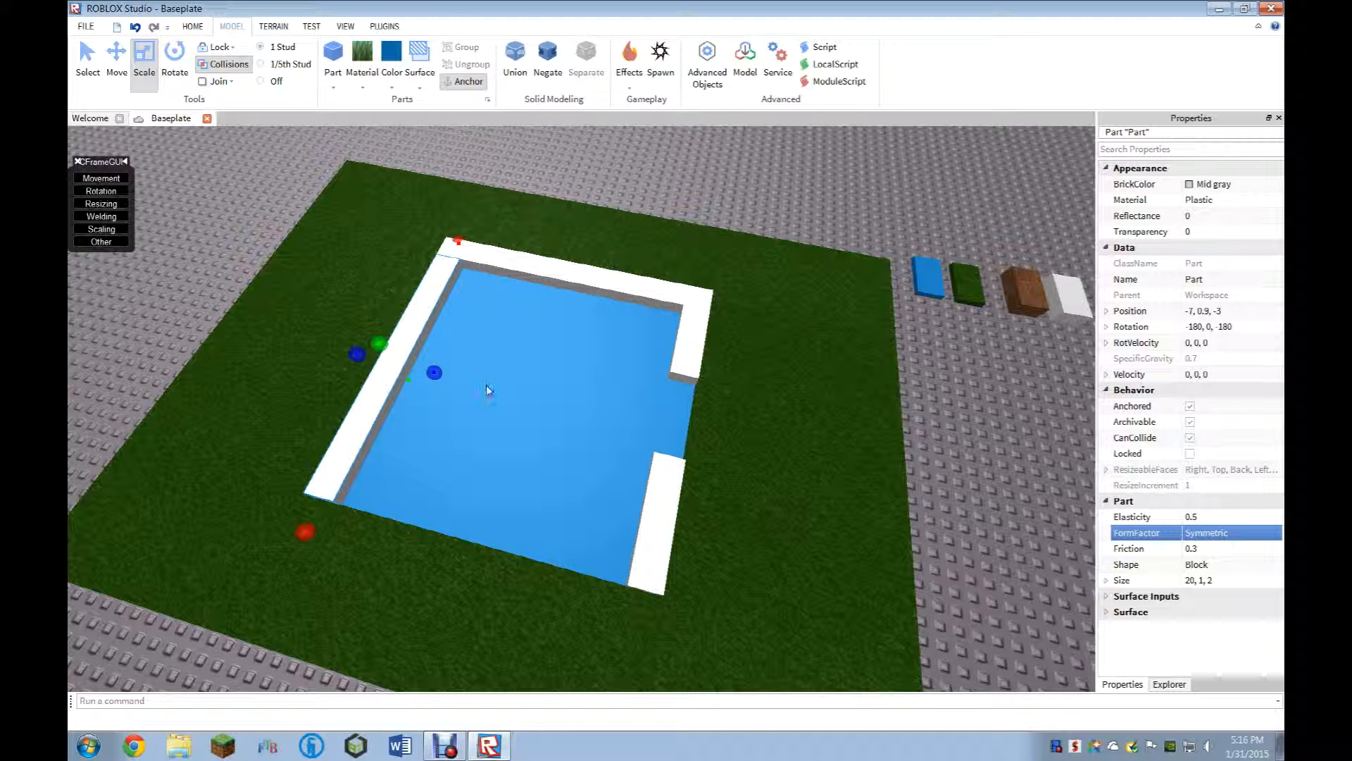
Duplicate the back wall, rotate the copy onto the last open edge and resize it to fit between the neighbouring walls.
key("ctrl+d")
key("ctrl+r")
left_click_drag(303, 486, 519, 522)
left_click_drag(279, 471, 401, 505)
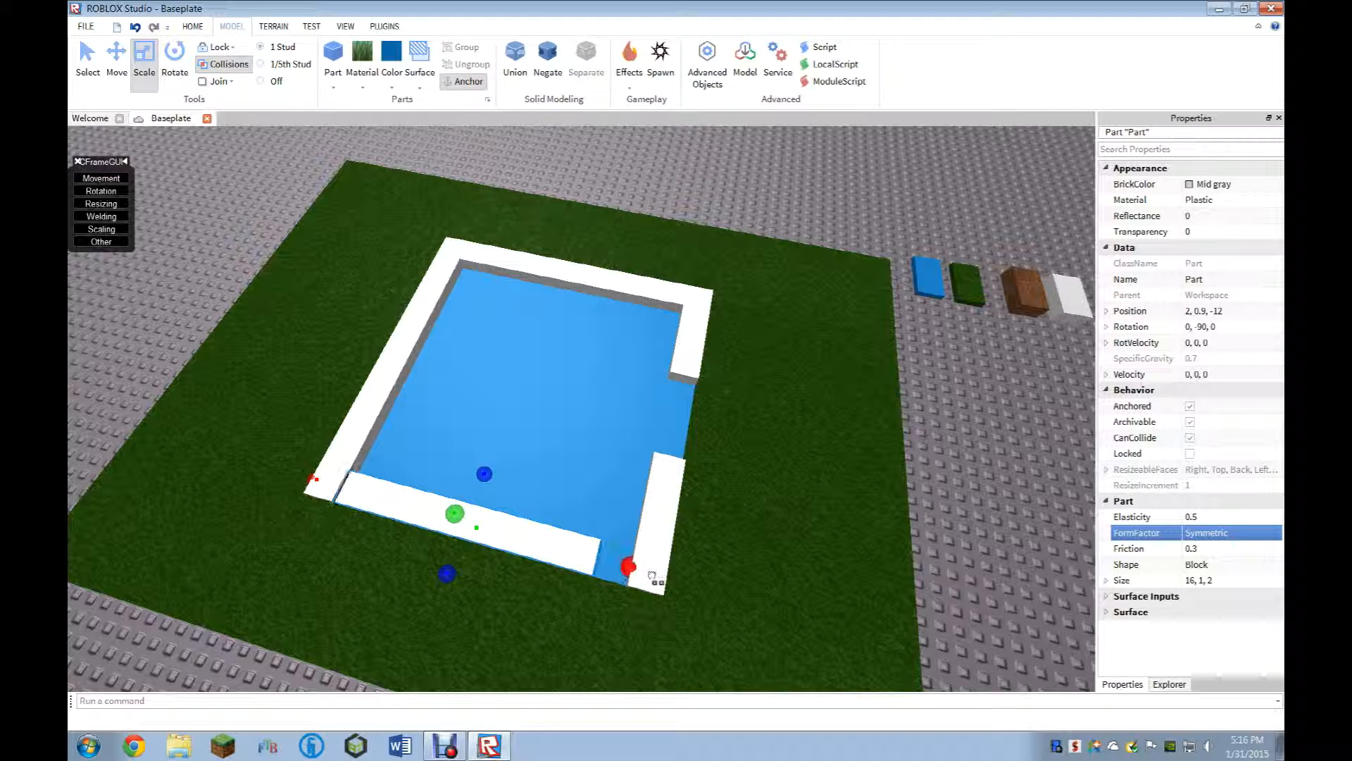
left_click_drag(651, 576, 666, 578)
left_click(1038, 498)
key("d")
key("w")
right_click_drag(1032, 495, 1015, 475)
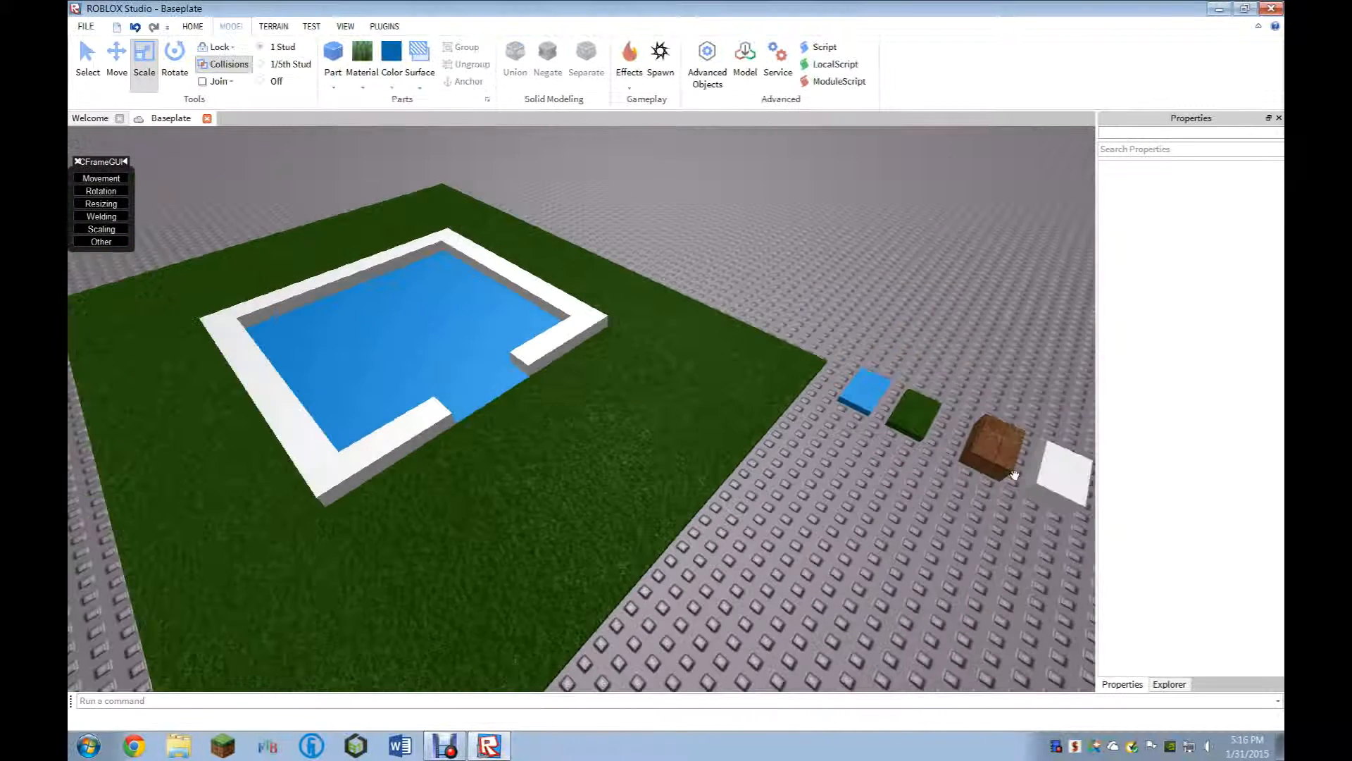
scroll(796, 336, "down", 3)
key("e")
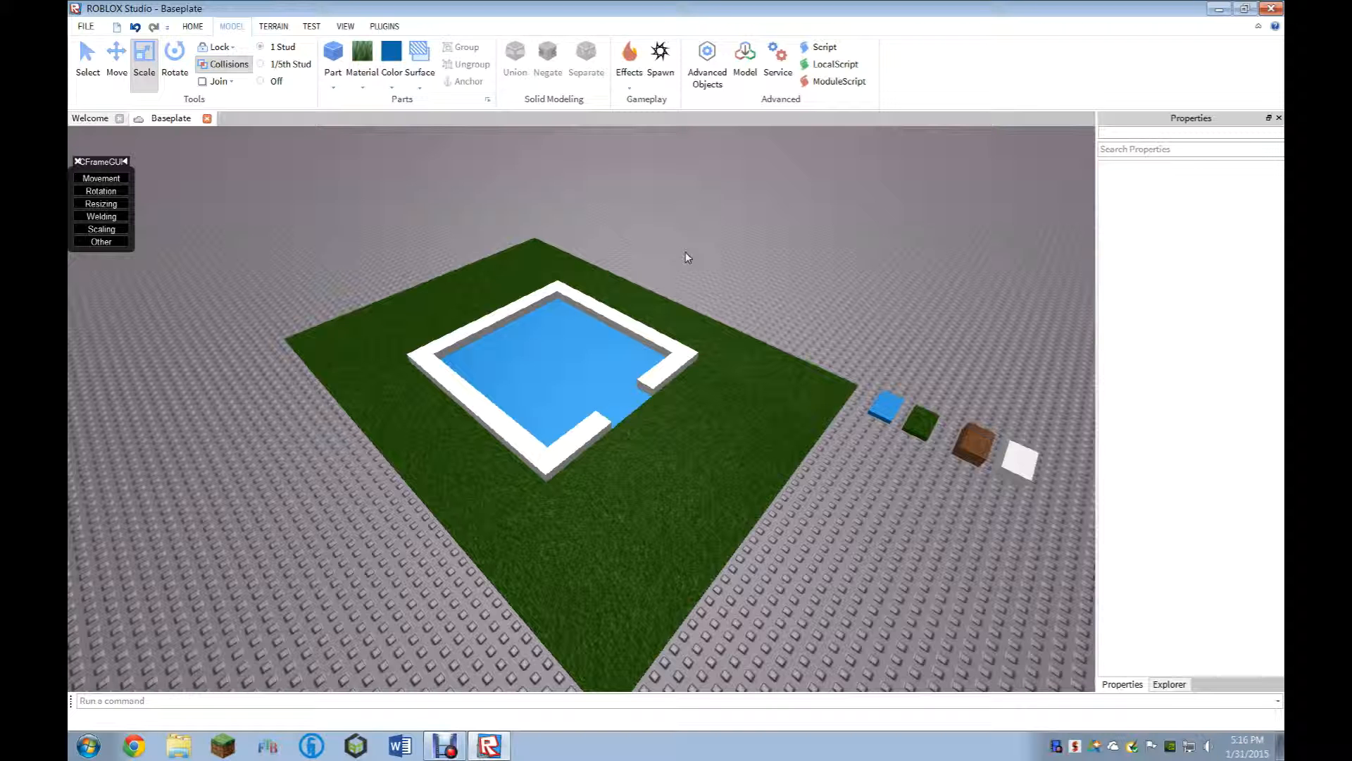
right_click(687, 256)
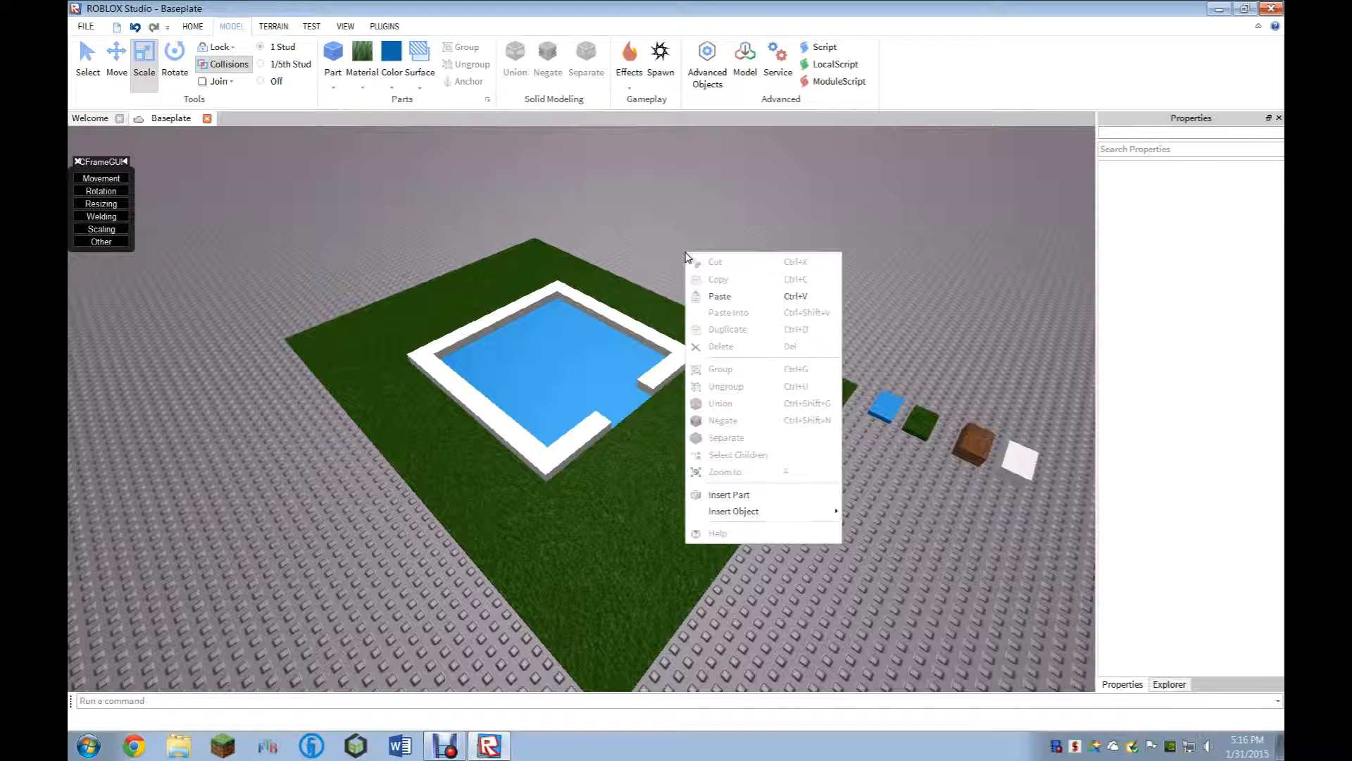
left_click(648, 221)
Raise all five white wall blocks around the blue floor to a height of 9 studs.
scroll(649, 221, "up", 5)
right_click_drag(648, 221, 670, 380)
left_click(716, 321)
left_click_drag(725, 250, 791, 140)
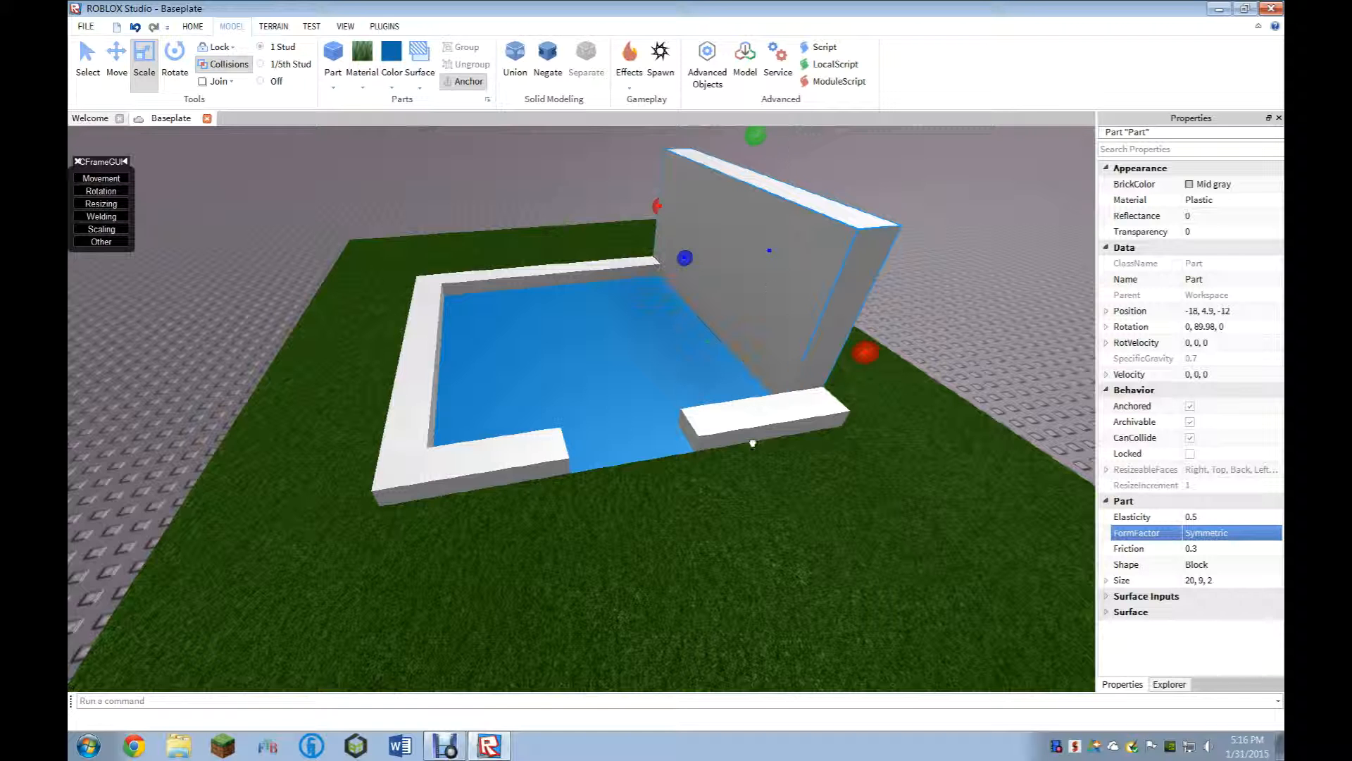
left_click(751, 441)
left_click_drag(779, 374, 855, 176)
left_click(567, 269)
left_click_drag(548, 248, 558, 174)
left_click(407, 395)
left_click_drag(411, 341, 391, 193)
left_click(446, 485)
left_click_drag(451, 445, 414, 232)
right_click_drag(414, 233, 750, 493)
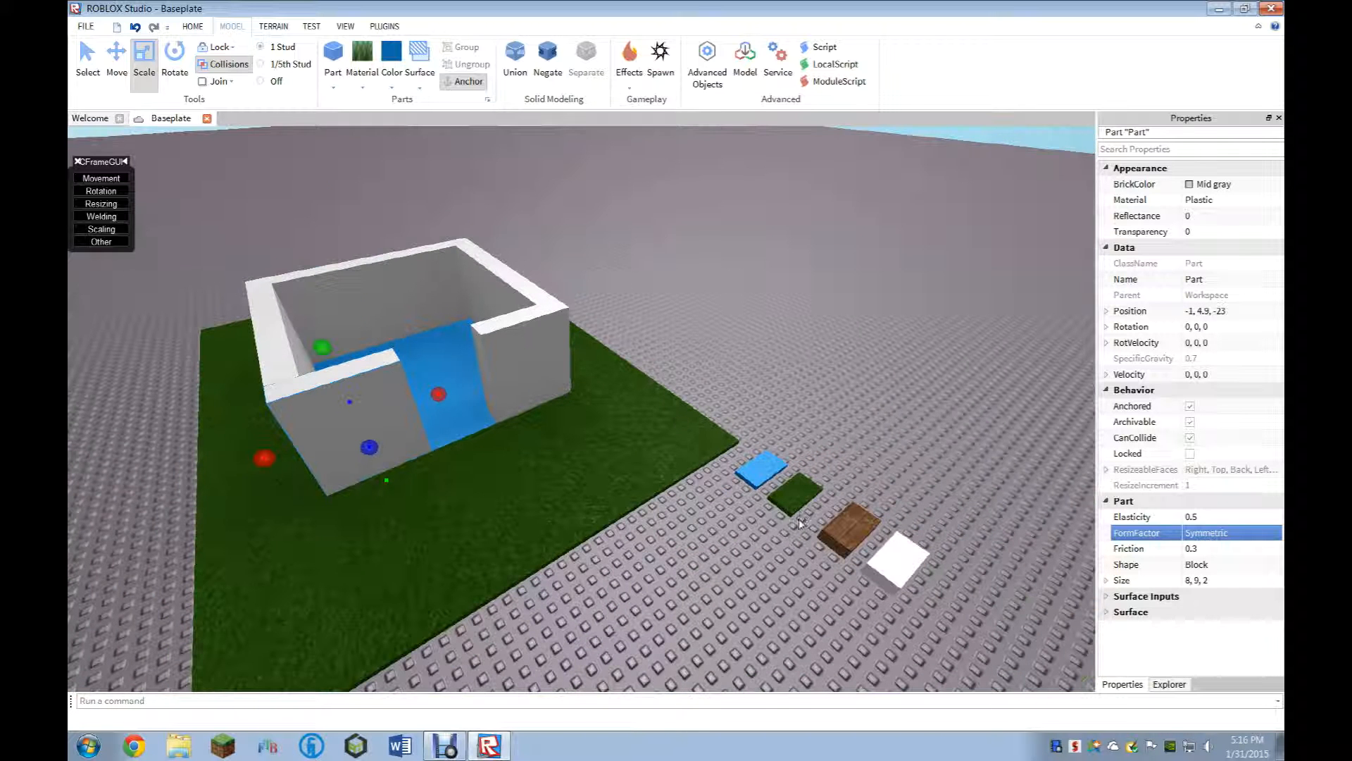
Delete the brown wood sample block from the row of spare blocks beside the lawn.
left_click(829, 527)
key("Delete")
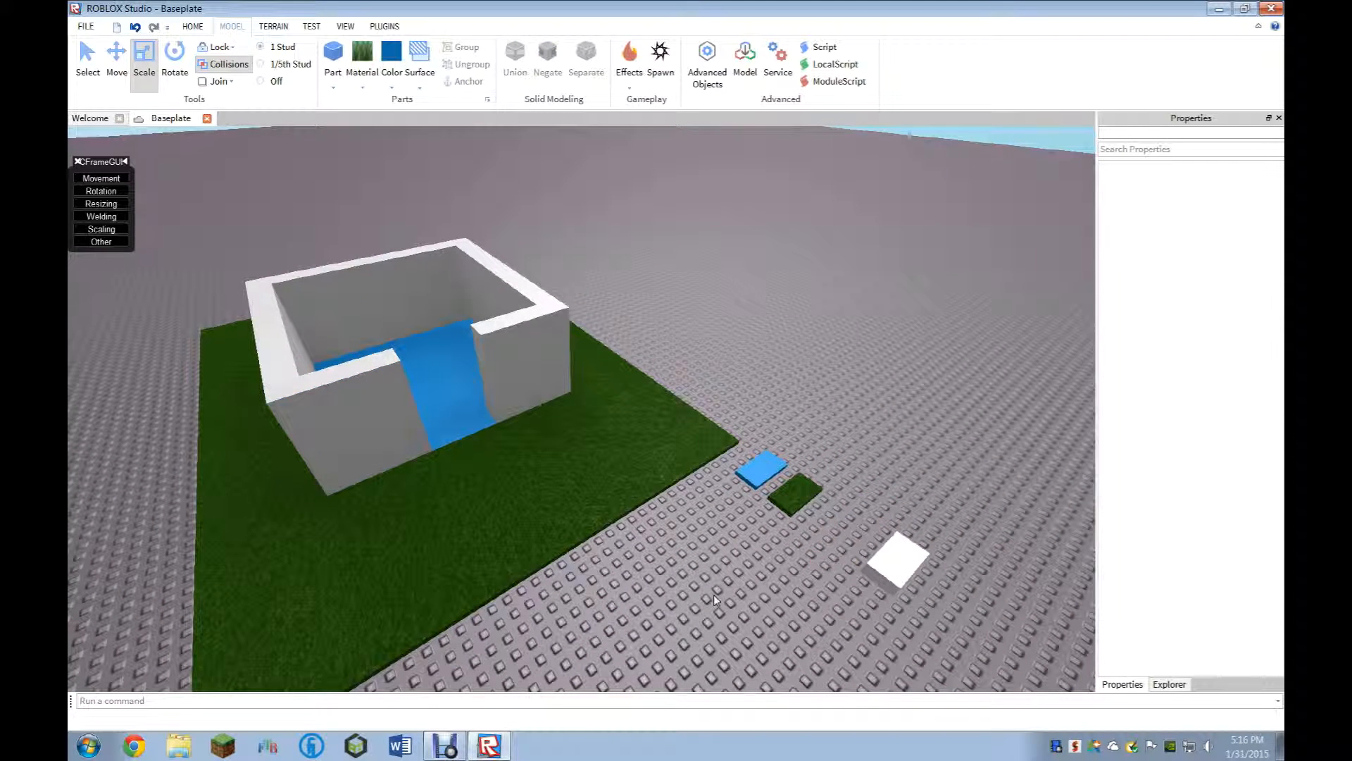
right_click_drag(713, 595, 613, 506)
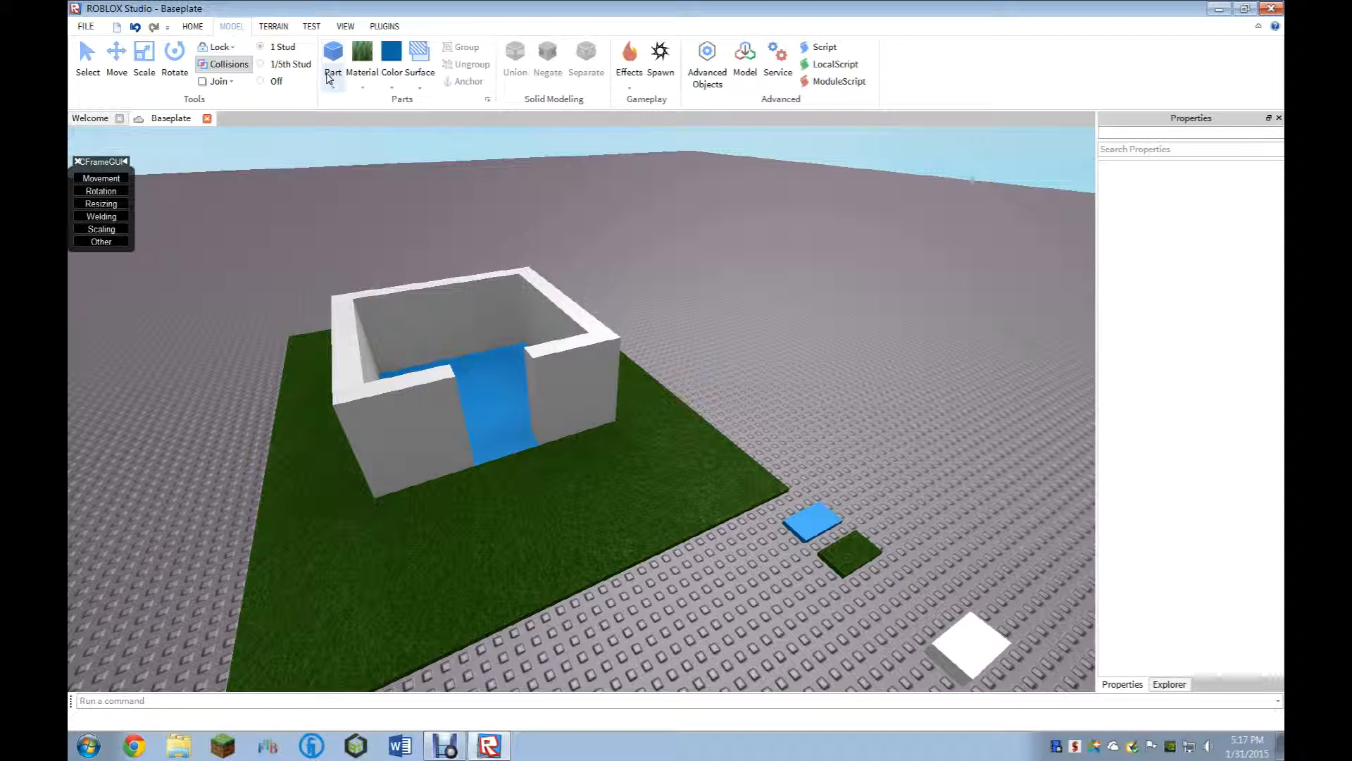
Recolour the blue house floor Reddish brown and set its material to Wood Planks.
left_click(392, 67)
left_click(432, 219)
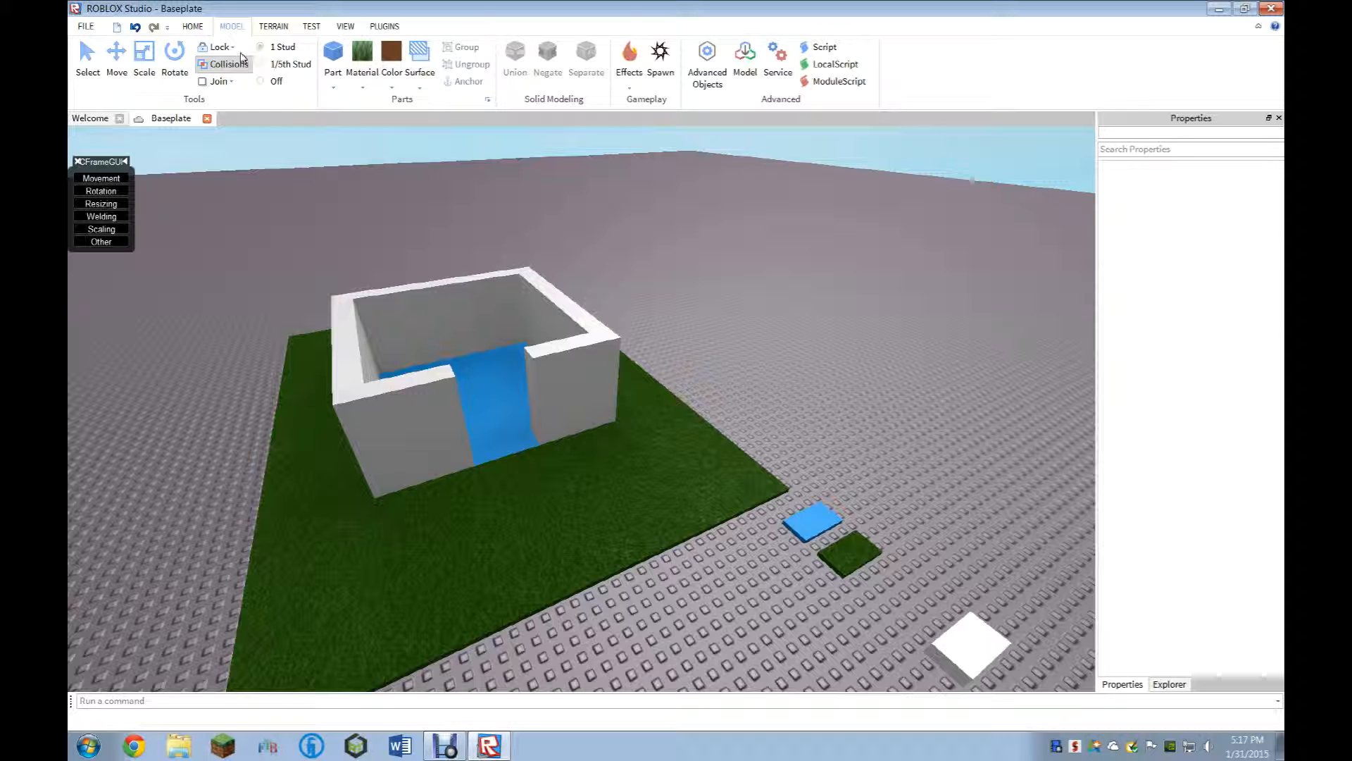
left_click(87, 60)
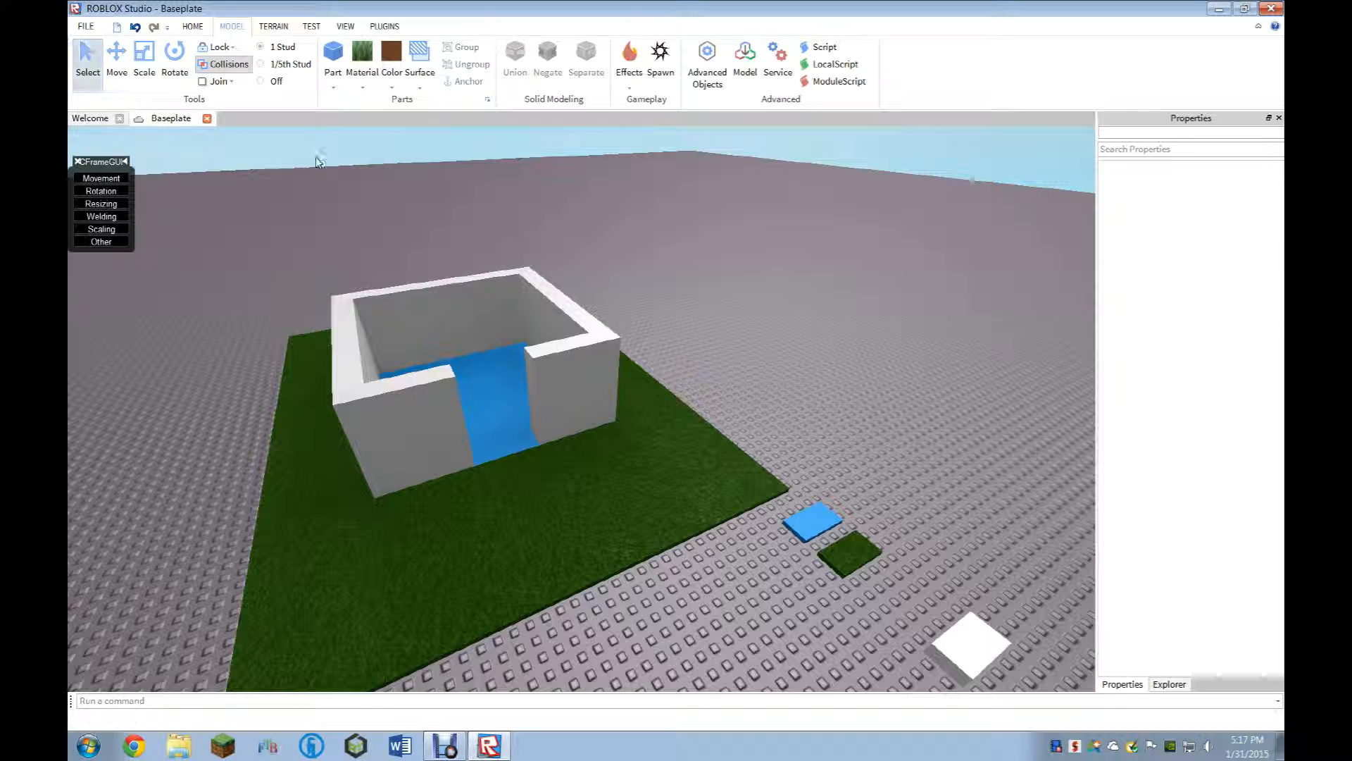
left_click(423, 356)
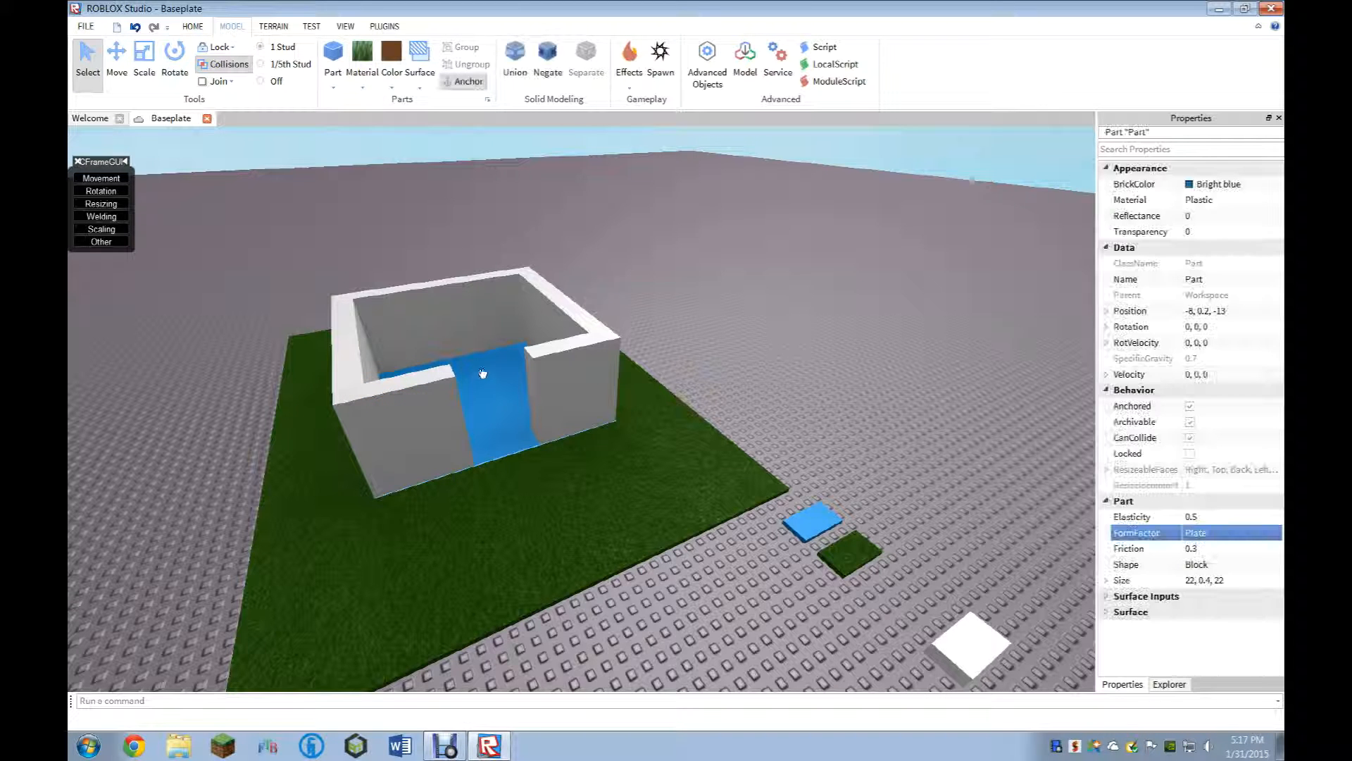
left_click(391, 60)
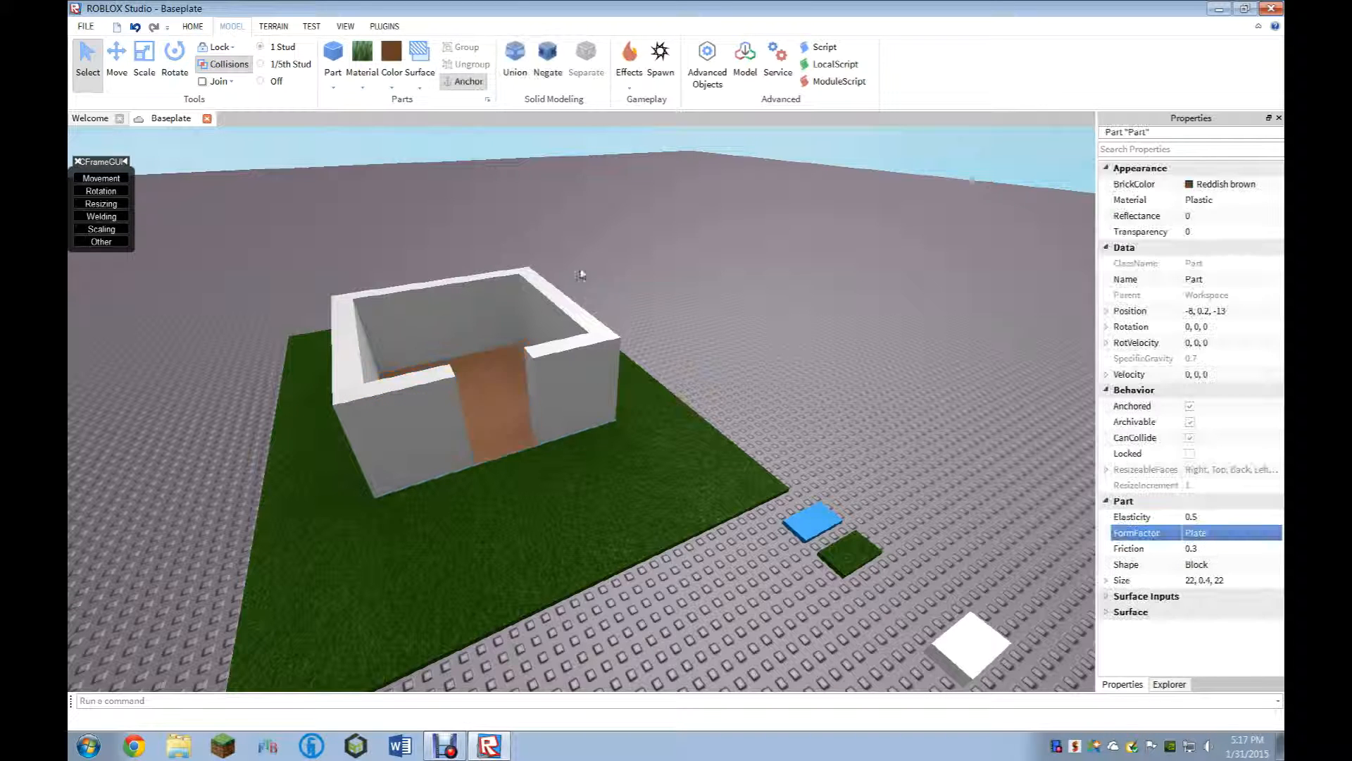
left_click(362, 86)
left_click(398, 134)
key("f")
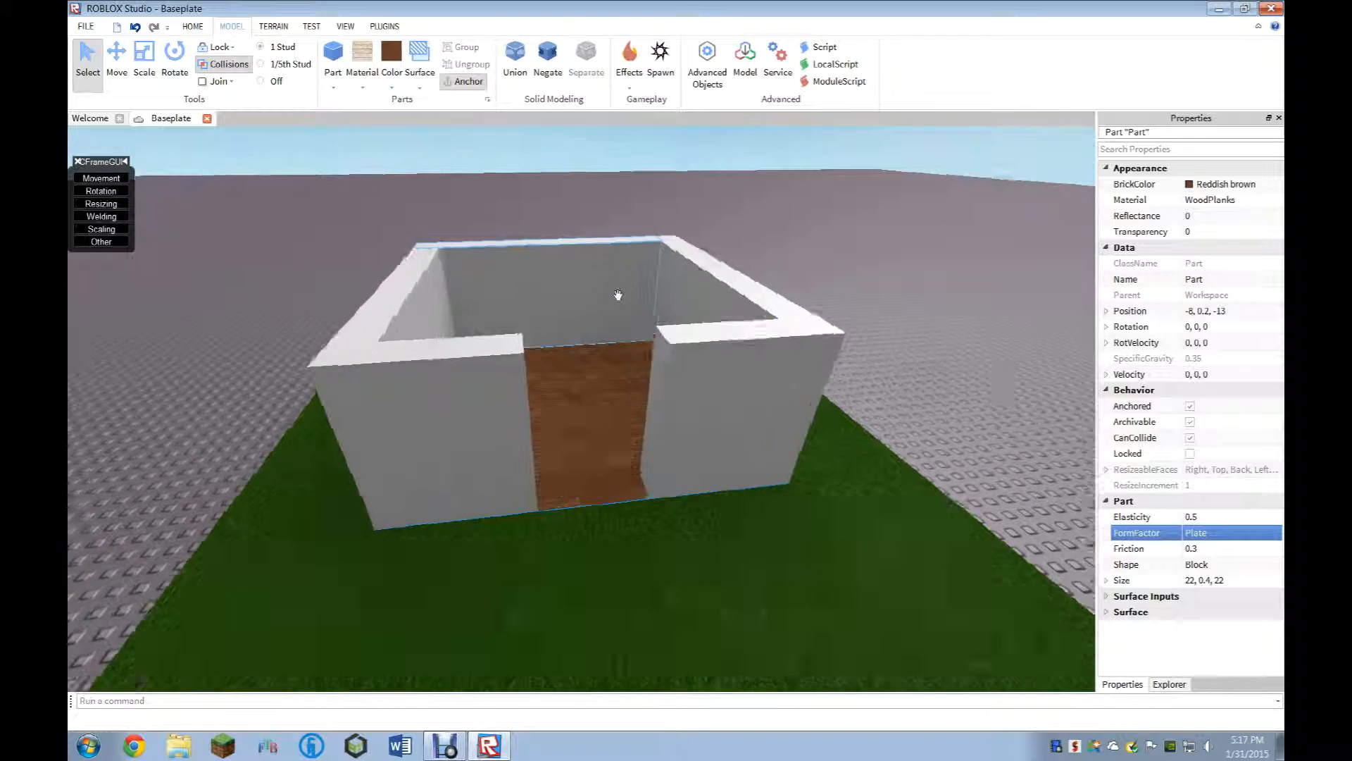
Duplicate a front wall block and place the copy in front of the doorway gap.
scroll(618, 295, "down", 5)
mouse_move(618, 295)
right_mouse_down()
mouse_move(717, 337)
mouse_move(627, 314)
right_mouse_up()
left_click(626, 315)
left_click_drag(657, 315, 569, 400)
key("ctrl+2")
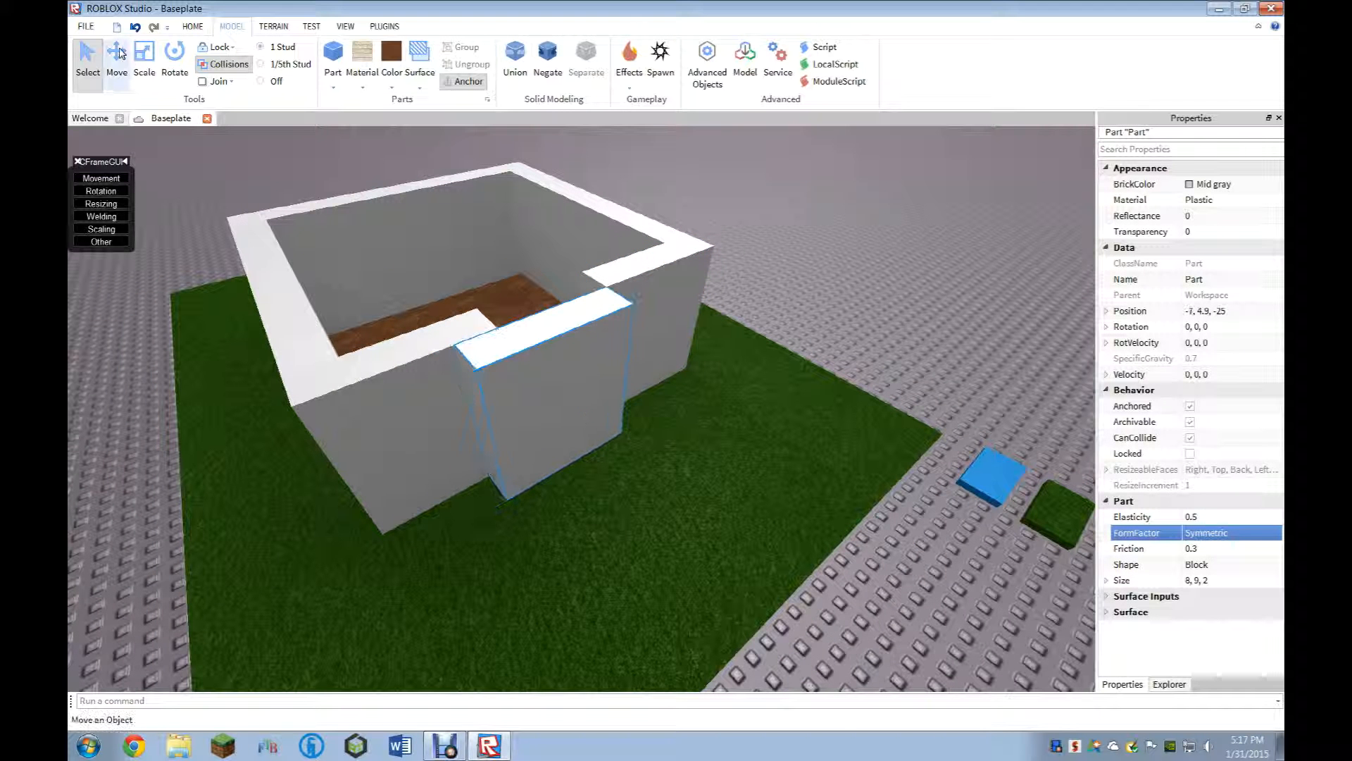
Scale the wall copy to 6 studs wide and 1 stud high and fit it flush across the top of the doorway.
key("ctrl+3")
left_click_drag(446, 457, 492, 451)
left_click_drag(576, 469, 571, 323)
right_click_drag(554, 303, 611, 324)
left_click_drag(619, 326, 573, 324)
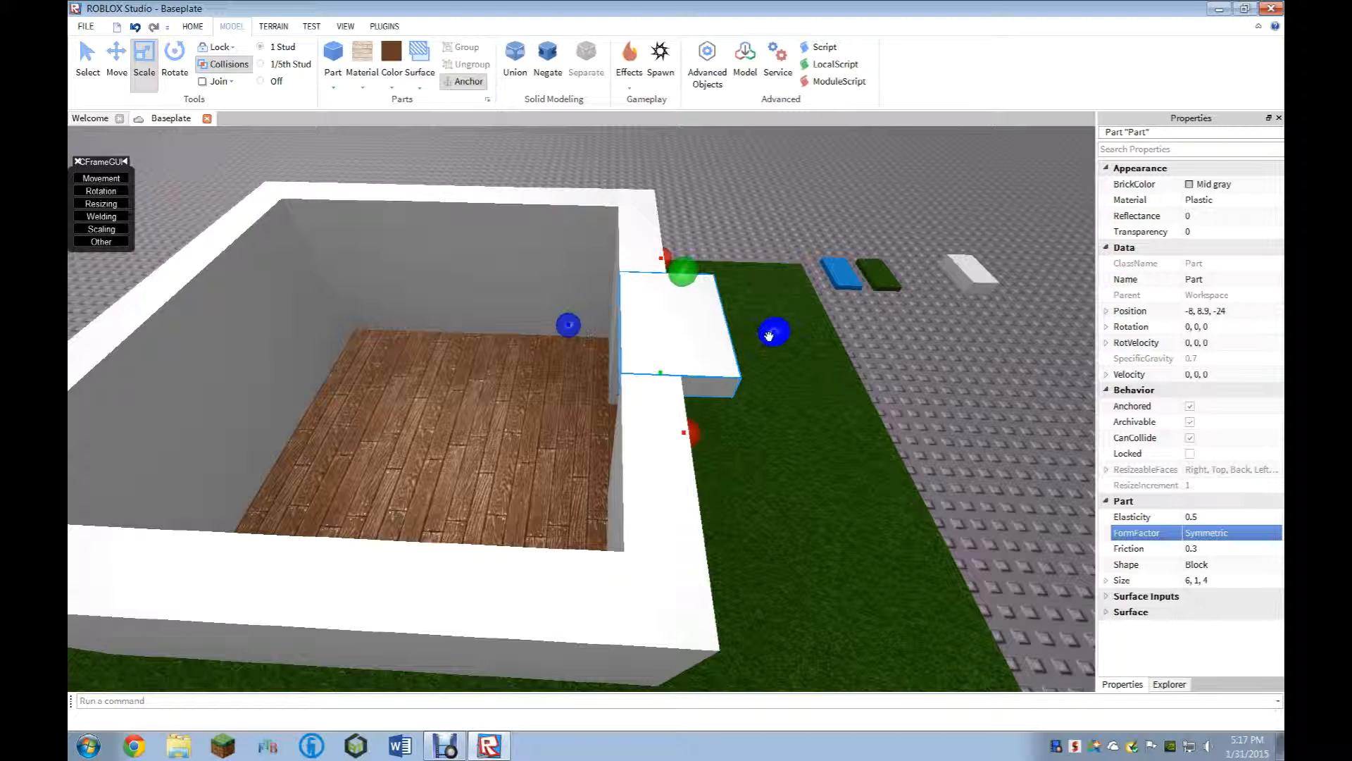
left_click_drag(763, 338, 733, 338)
left_click(875, 371)
Duplicate the wood plank floor so that the copy covers the tops of the walls as a roof.
key("d")
right_click_drag(875, 371, 796, 369)
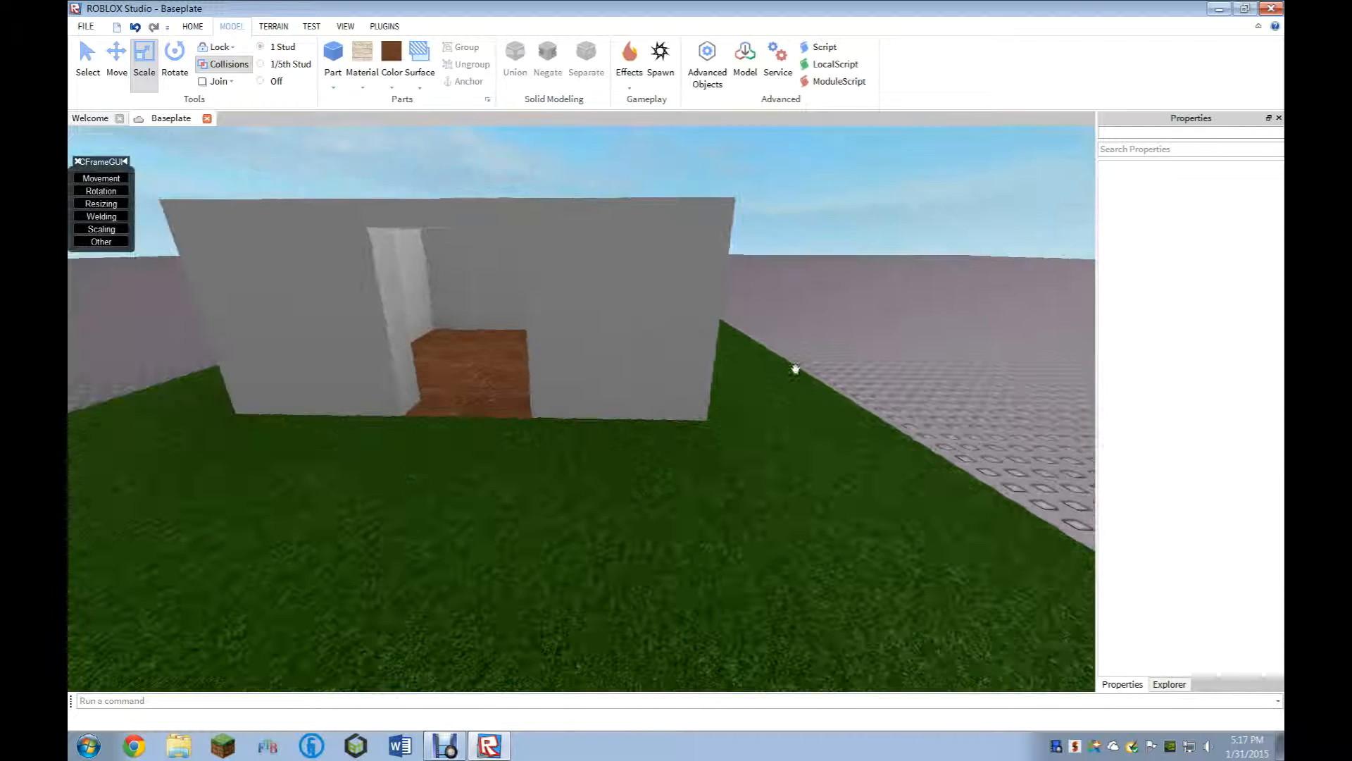
key("s")
key("a")
right_click_drag(410, 484, 410, 483)
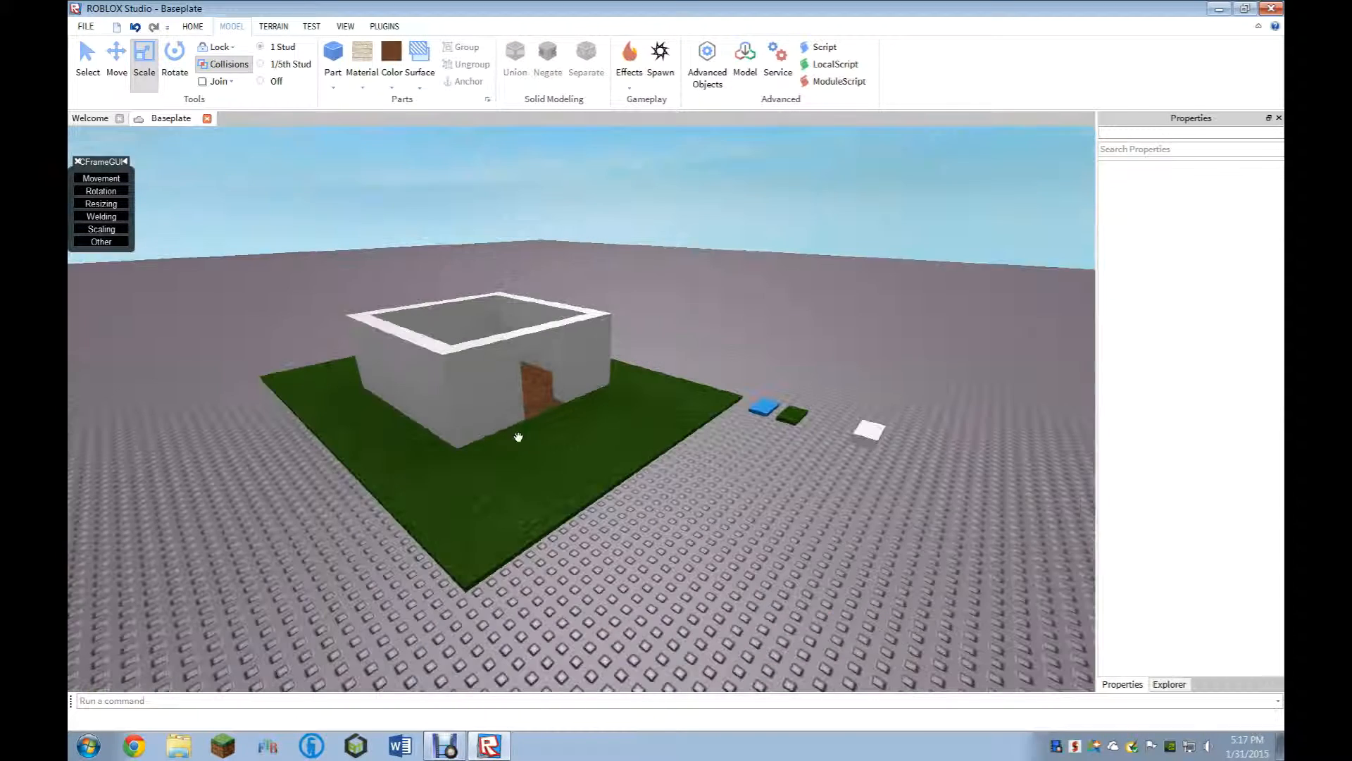
left_click(526, 408)
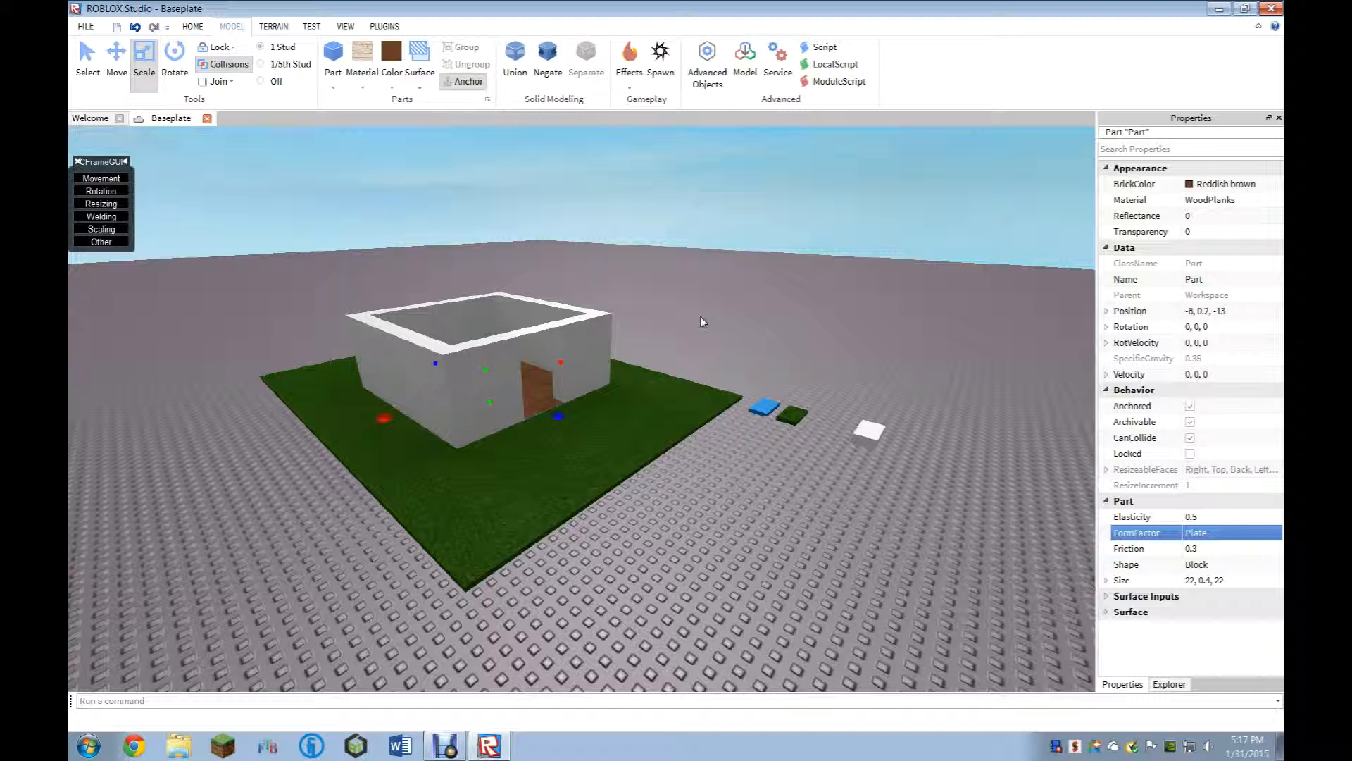
key("ctrl+d")
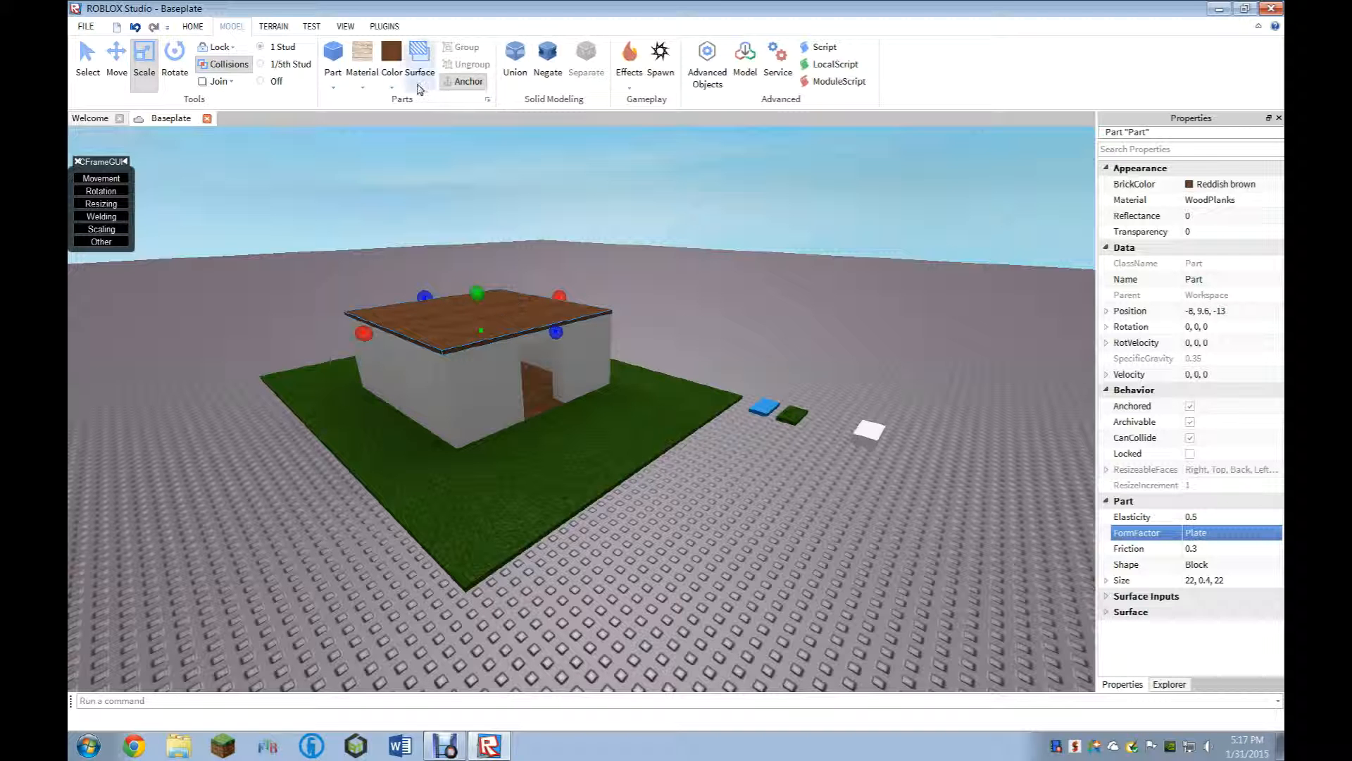
Change the roof's material to Plastic and its colour to Mid gray.
left_click(362, 87)
left_click(387, 114)
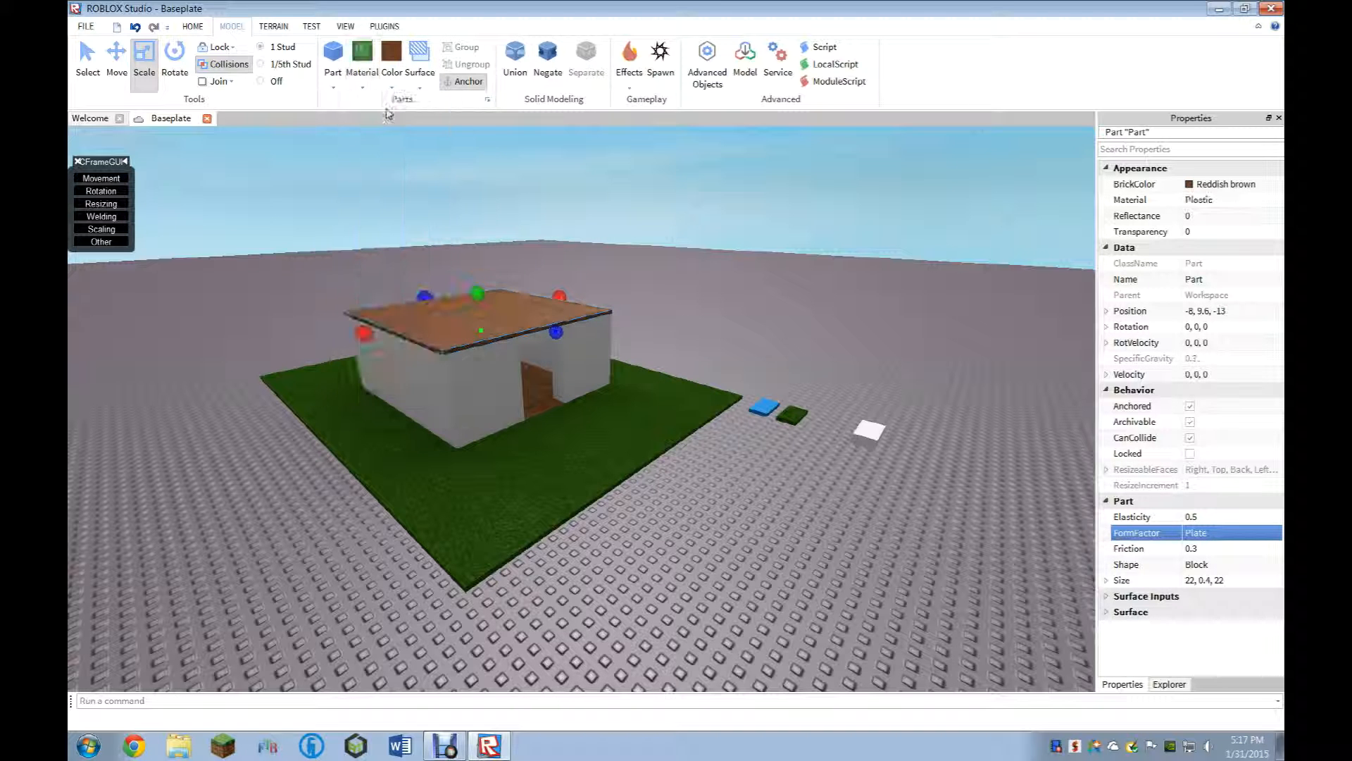
left_click(420, 88)
left_click(392, 88)
left_click(454, 125)
left_click(362, 88)
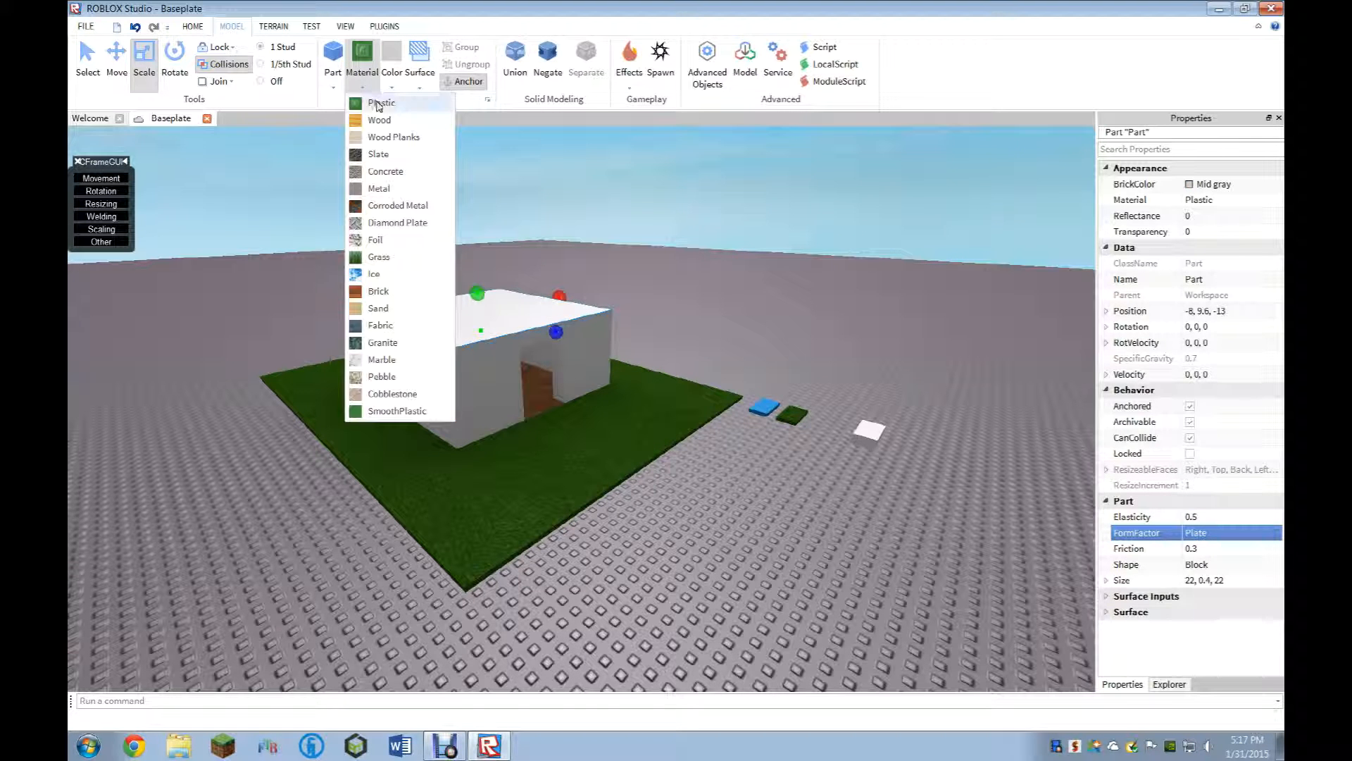
left_click(378, 105)
left_click(595, 241)
Examine the roofed house and its surroundings from close up, from above and from a distance.
key("w")
right_click_drag(594, 241, 595, 241)
key("w")
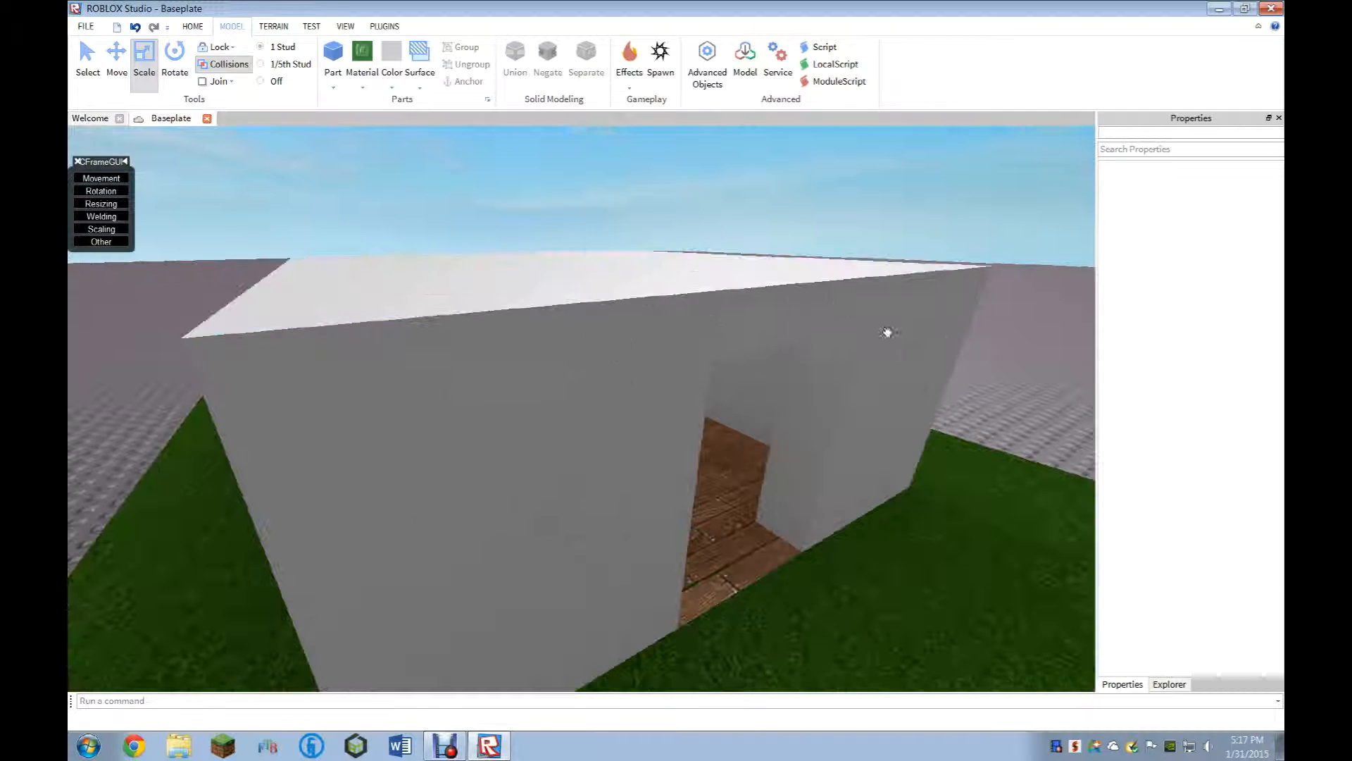
key("s")
key("d")
right_click_drag(669, 383, 669, 384)
key("w")
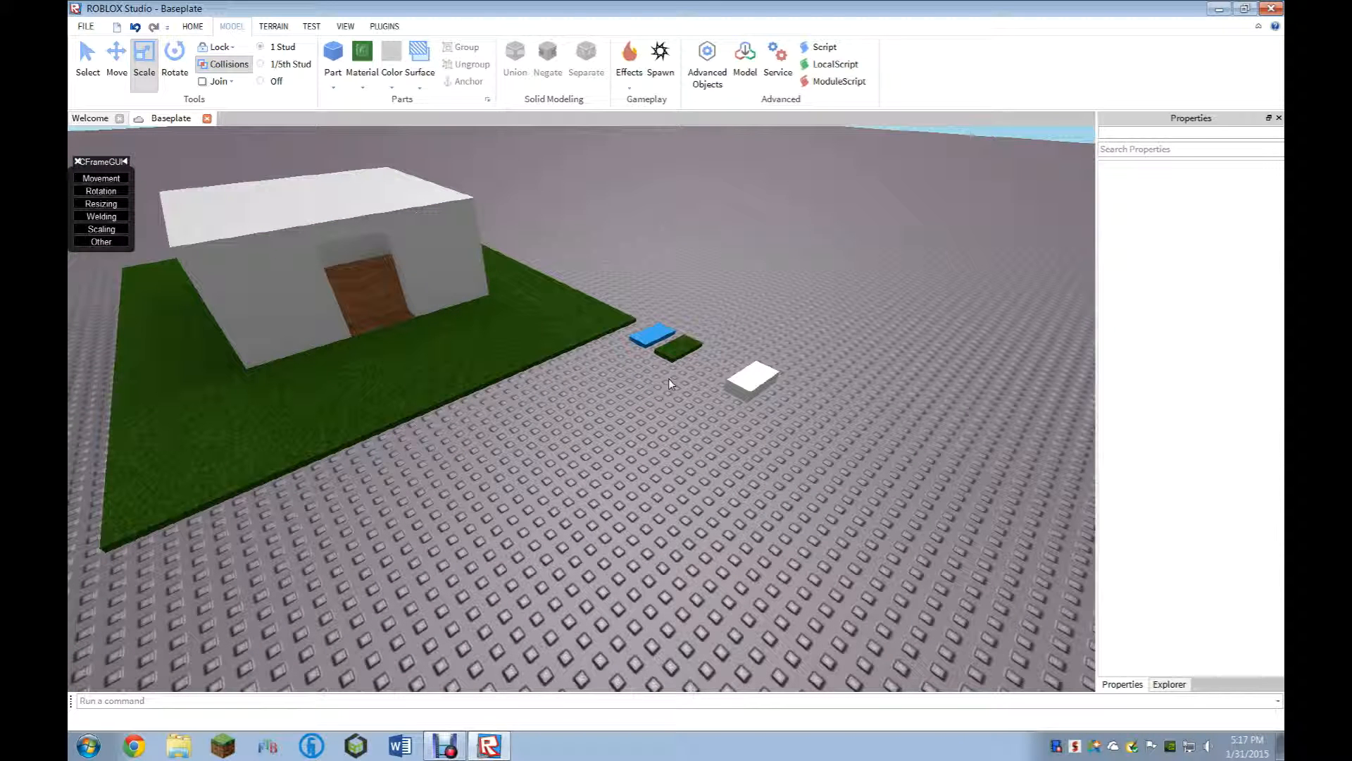
key("w")
mouse_move(728, 344)
right_mouse_down()
mouse_move(728, 356)
mouse_move(726, 341)
right_mouse_up()
key("s")
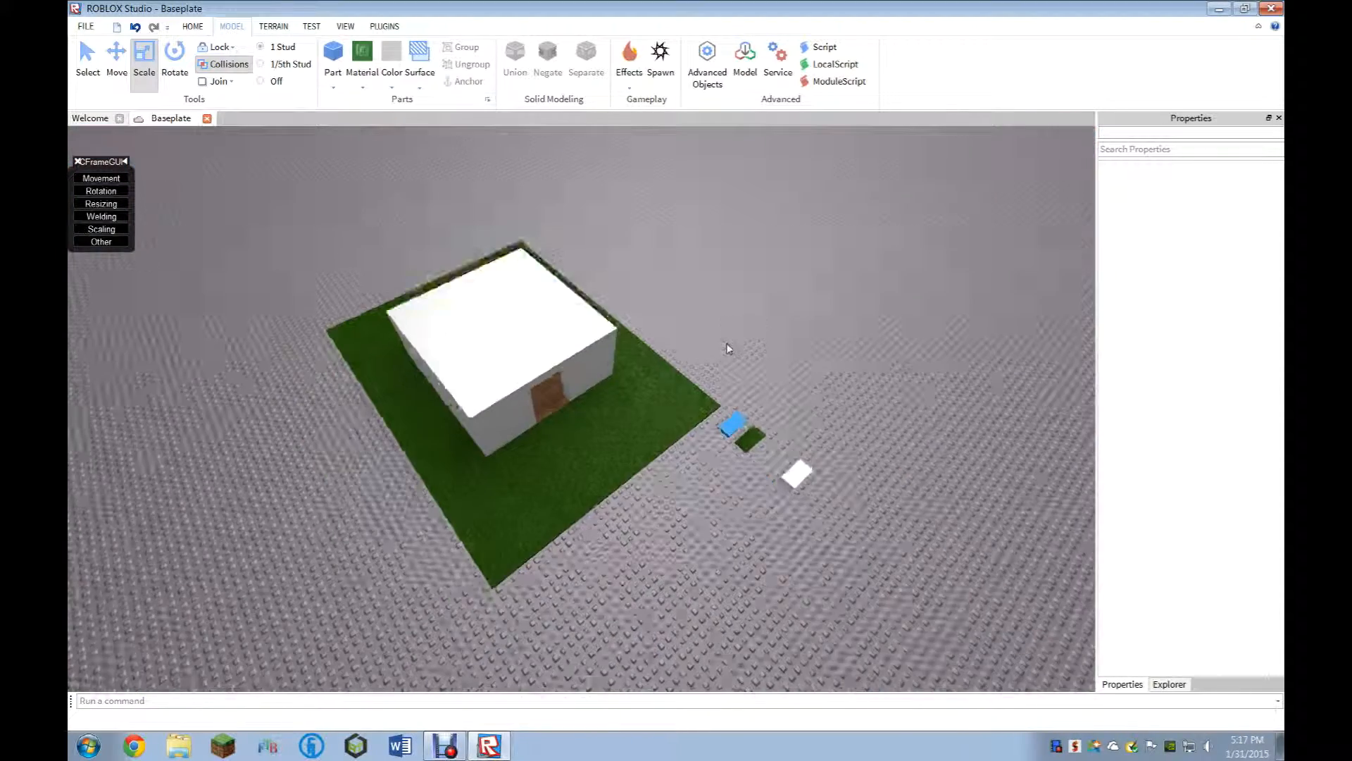
key("w")
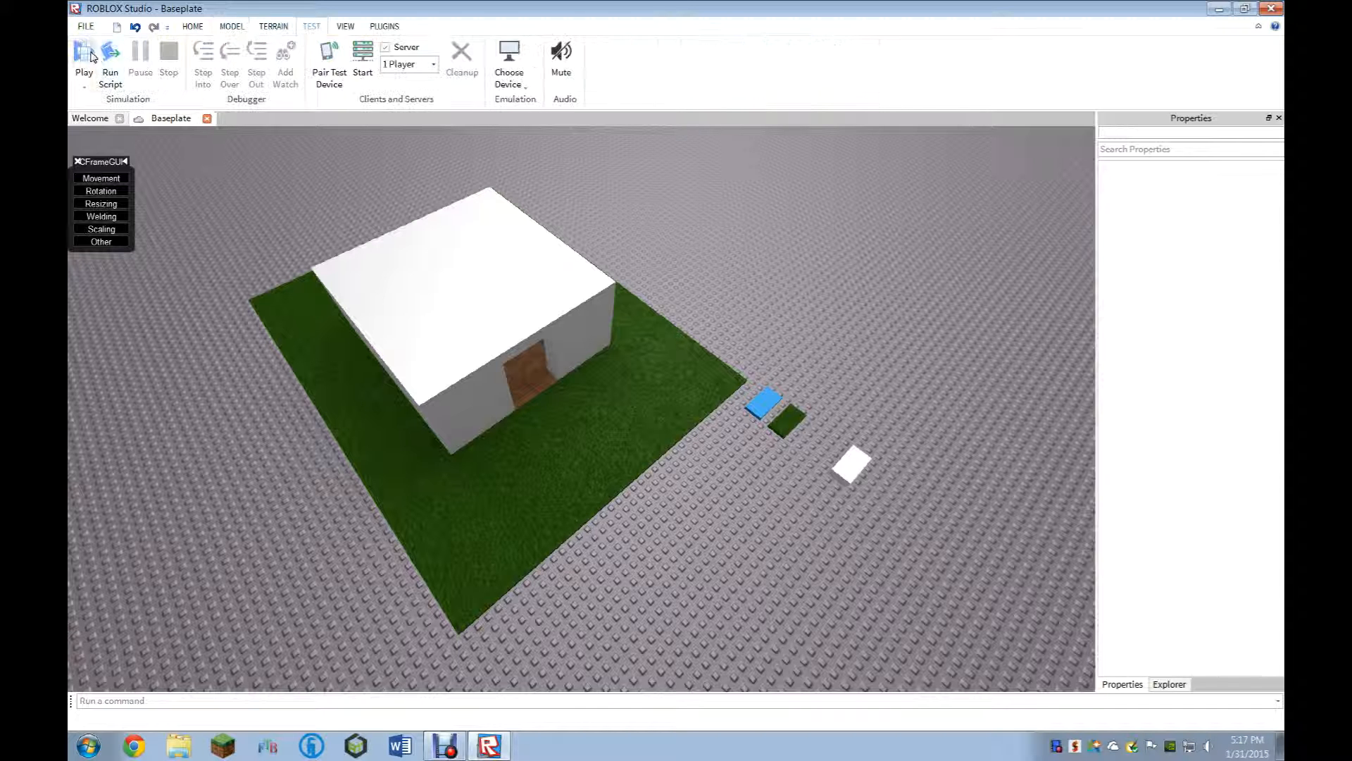
Play-test the place by walking the character around the house and up to its doorway, then stop the simulation.
left_click(92, 56)
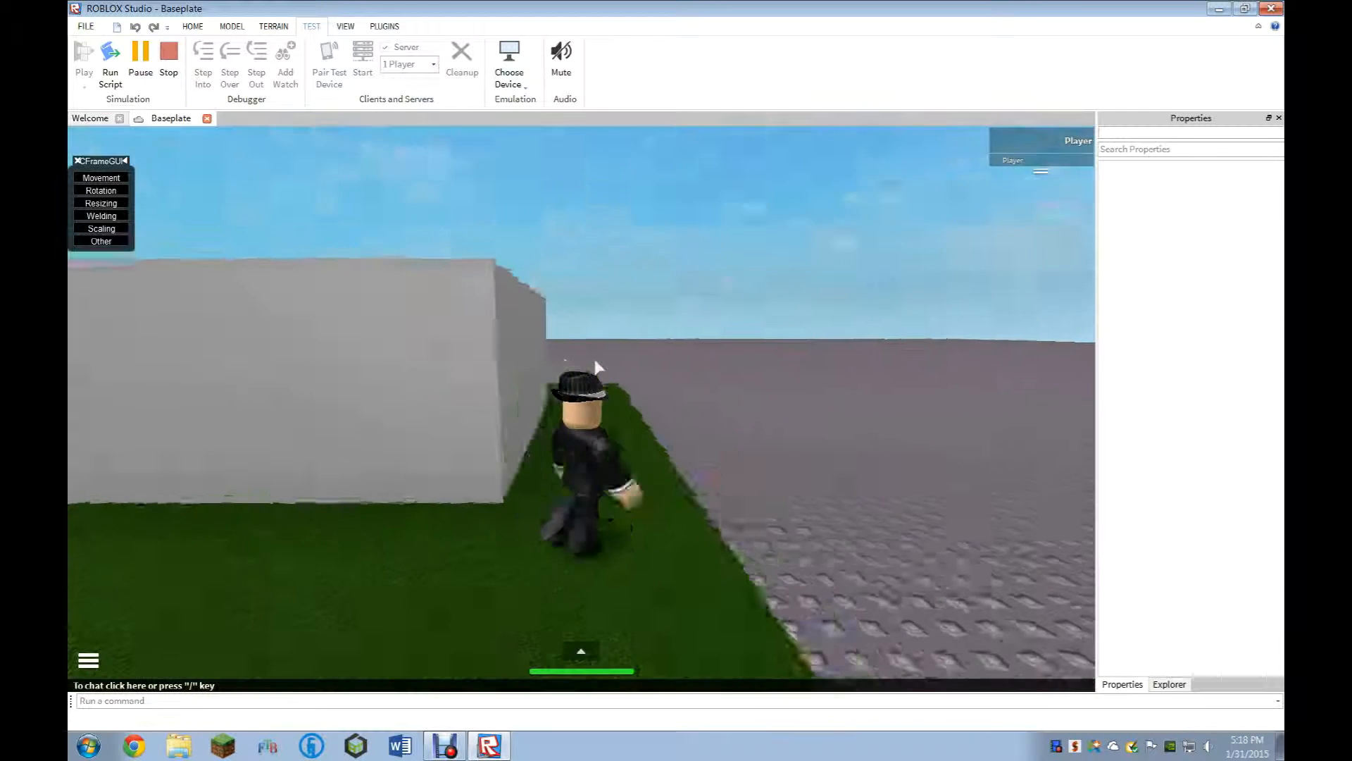
key("w")
right_click_drag(595, 360, 593, 360)
key("w")
key("s")
scroll(594, 360, "down", 5)
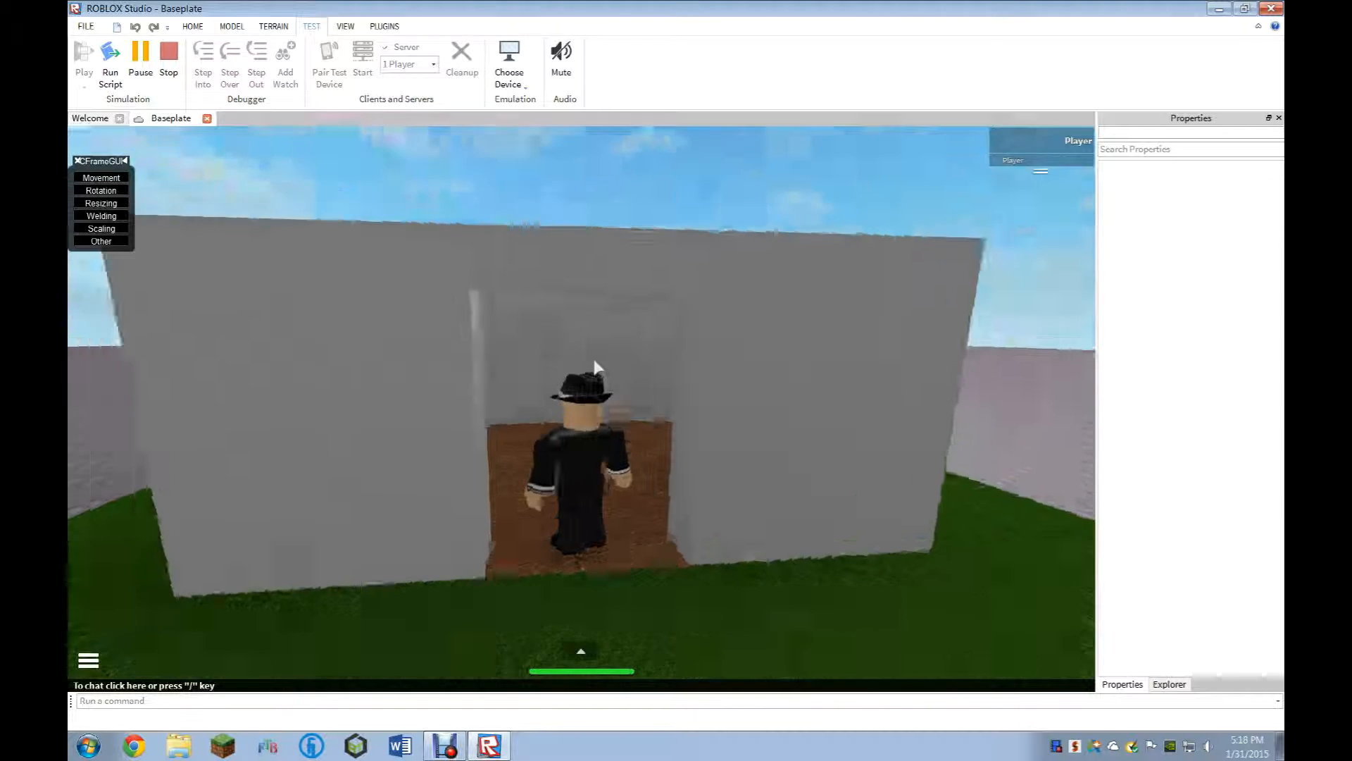
key("s")
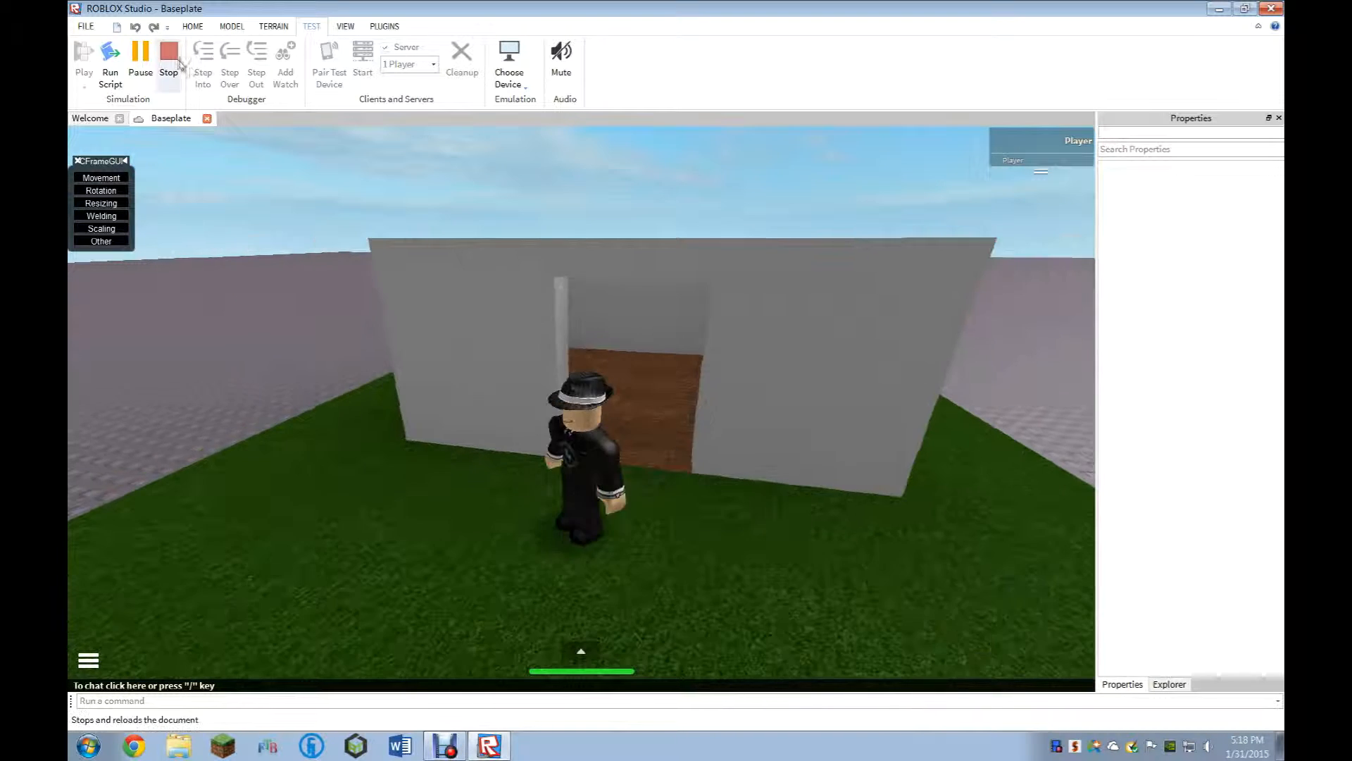
left_click(169, 57)
Resize the block above the doorway to 5, 2, 2, extending it downward and shortening one side.
scroll(546, 350, "up", 6)
scroll(547, 350, "up", 3)
right_click_drag(547, 350, 571, 332)
scroll(571, 329, "down", 1)
left_click(600, 295)
left_click_drag(618, 414, 616, 445)
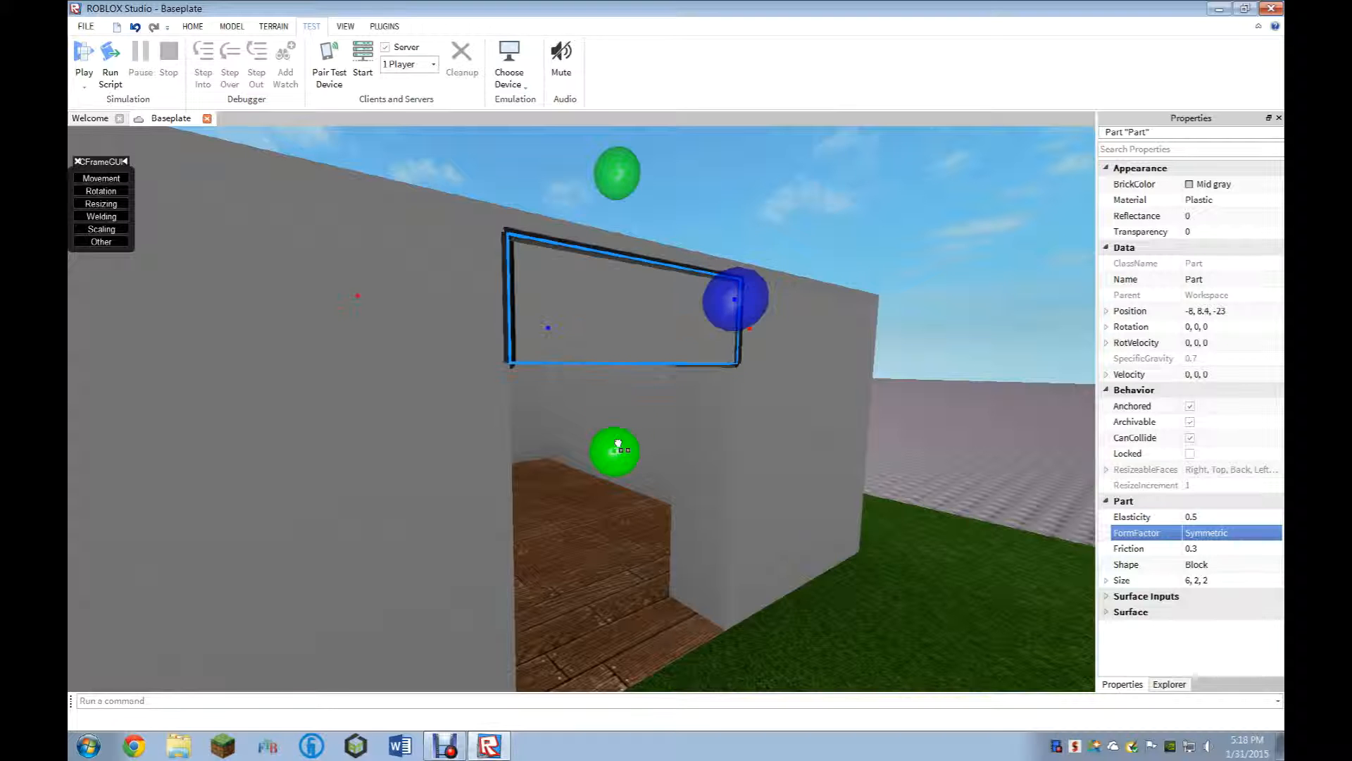
left_click_drag(362, 302, 395, 312)
Widen the adjacent front wall block toward the doorway until it meets the shortened block above the opening.
left_click(467, 438)
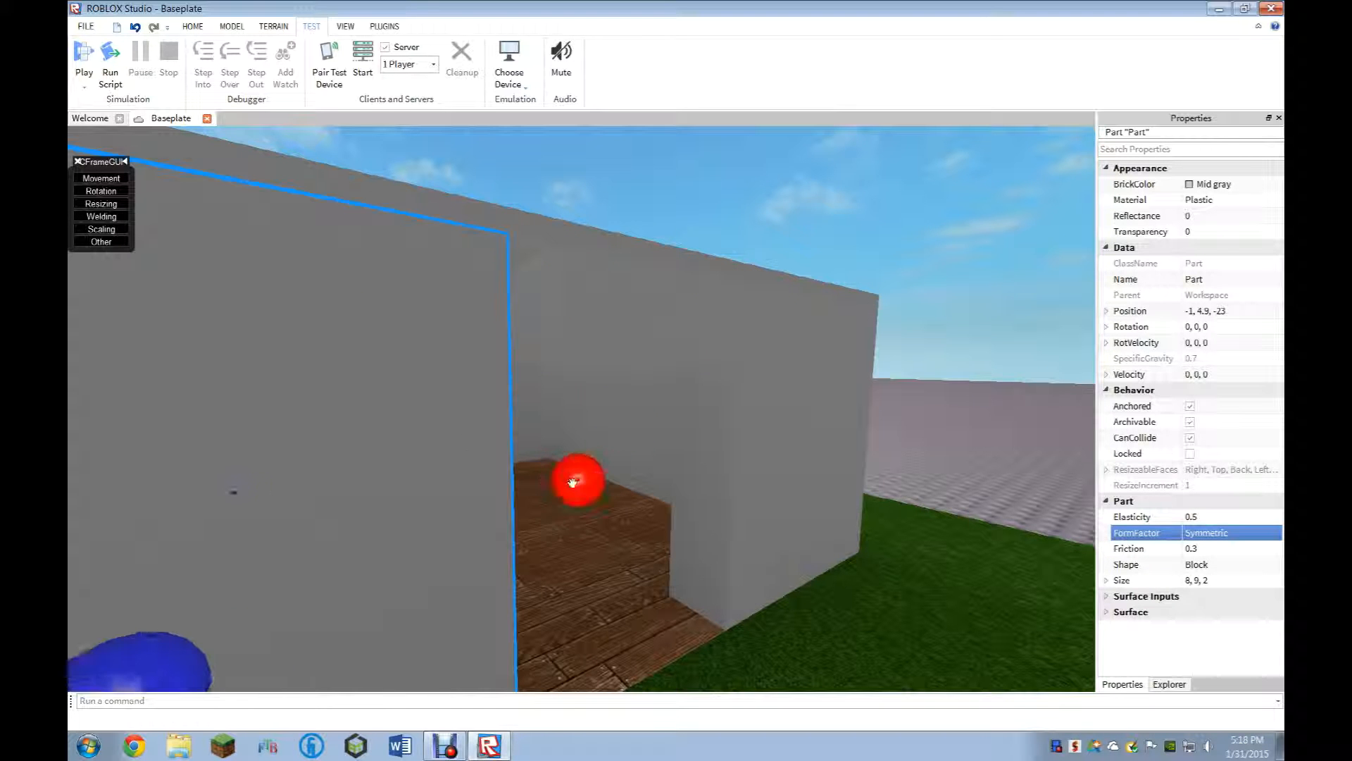
left_click_drag(572, 482, 632, 475)
scroll(732, 438, "down", 8)
left_click(730, 438)
Examine the finished house and its narrowed doorway from different distances and angles.
right_click_drag(695, 445, 697, 442)
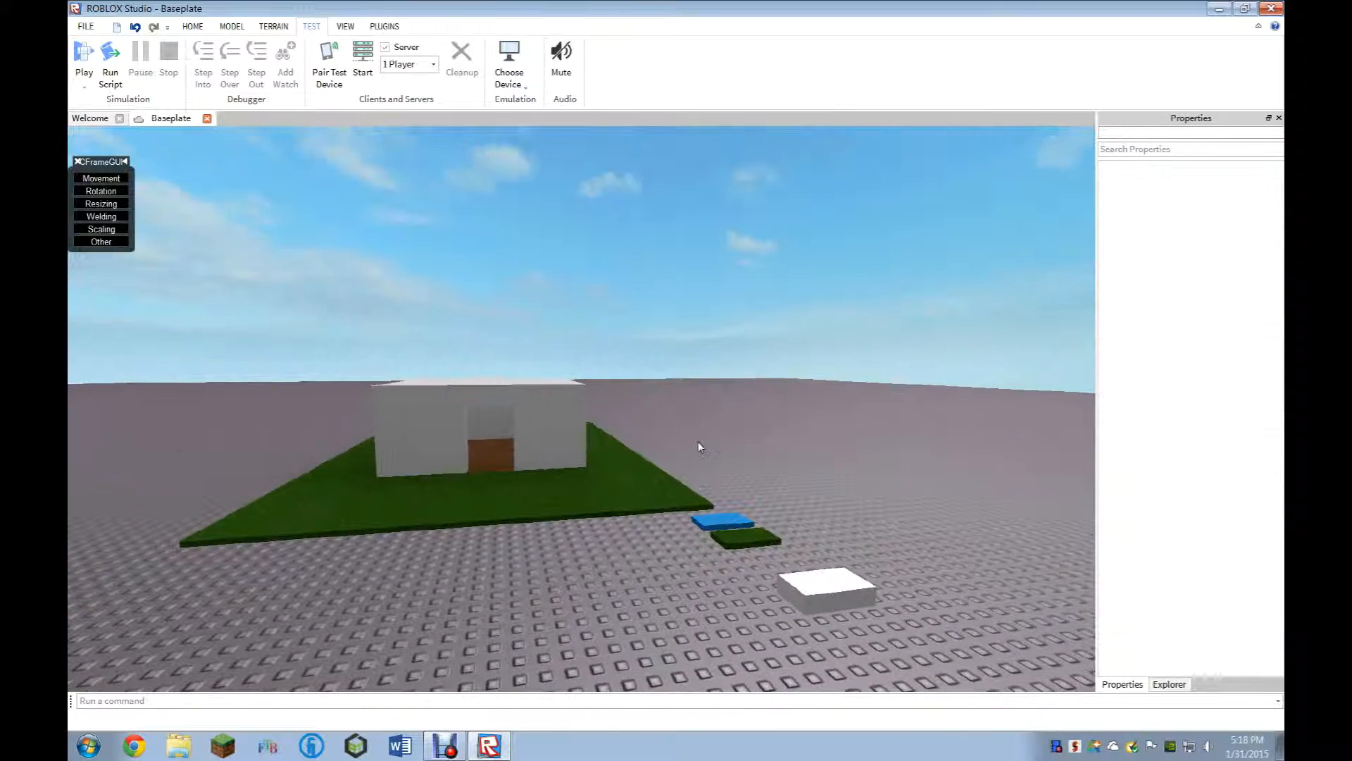
scroll(699, 442, "up", 4)
scroll(697, 440, "down", 3)
scroll(698, 441, "down", 8)
scroll(697, 441, "up", 3)
key("w")
key("d")
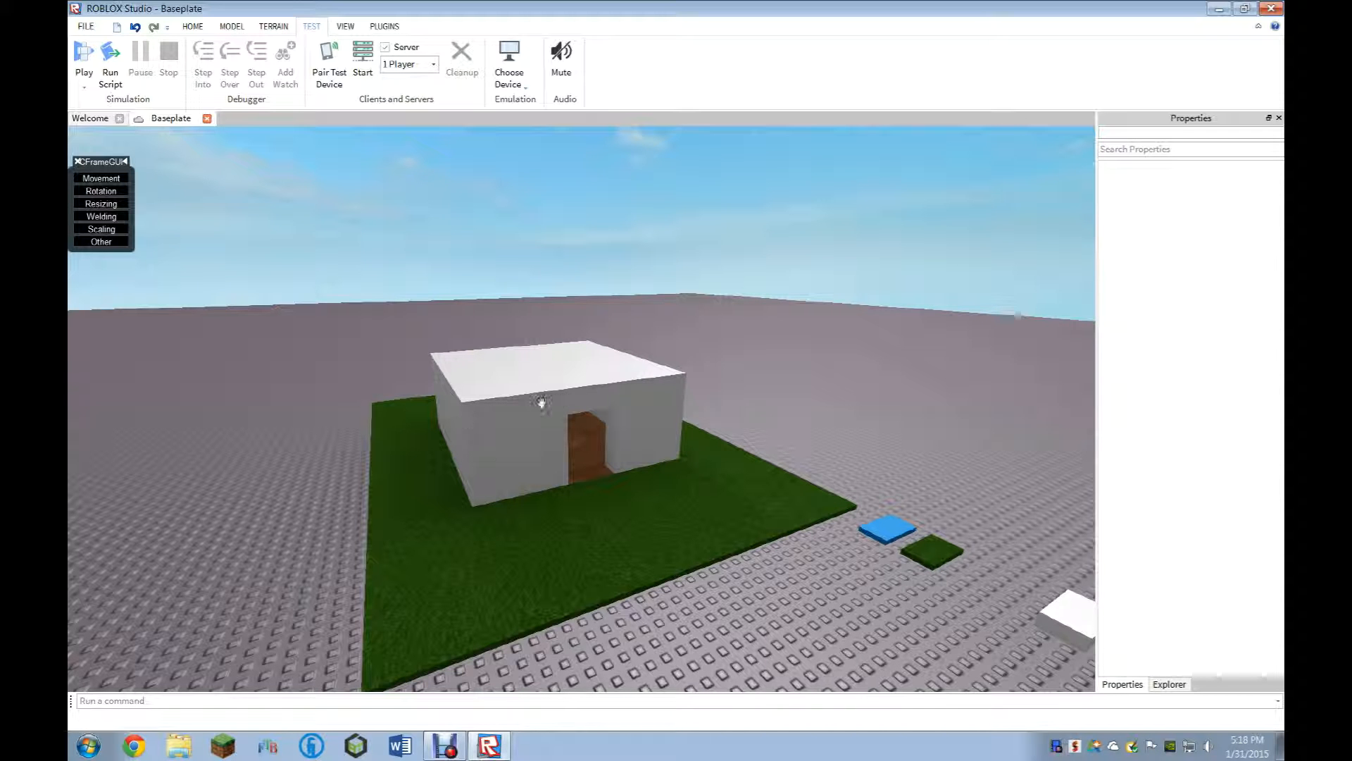
scroll(858, 352, "up", 4)
scroll(856, 349, "down", 5)
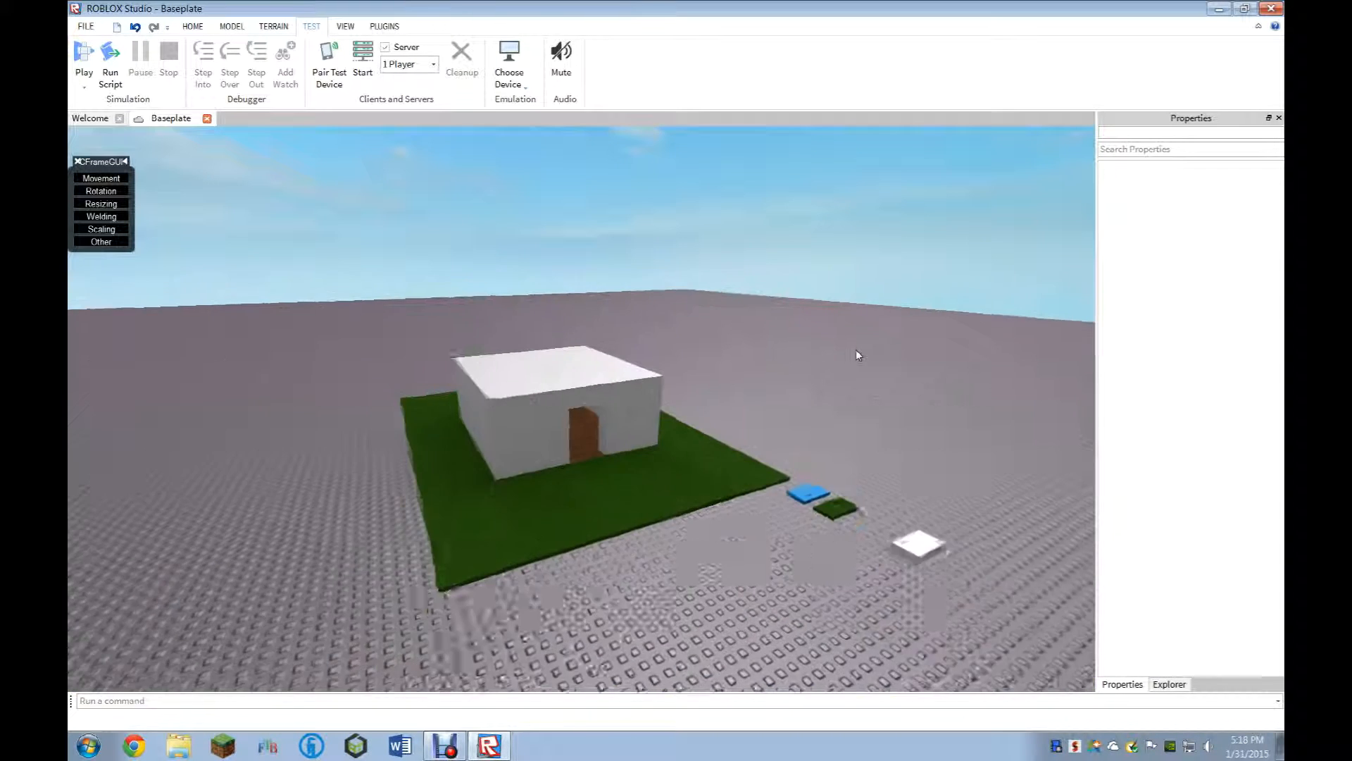
scroll(855, 350, "up", 4)
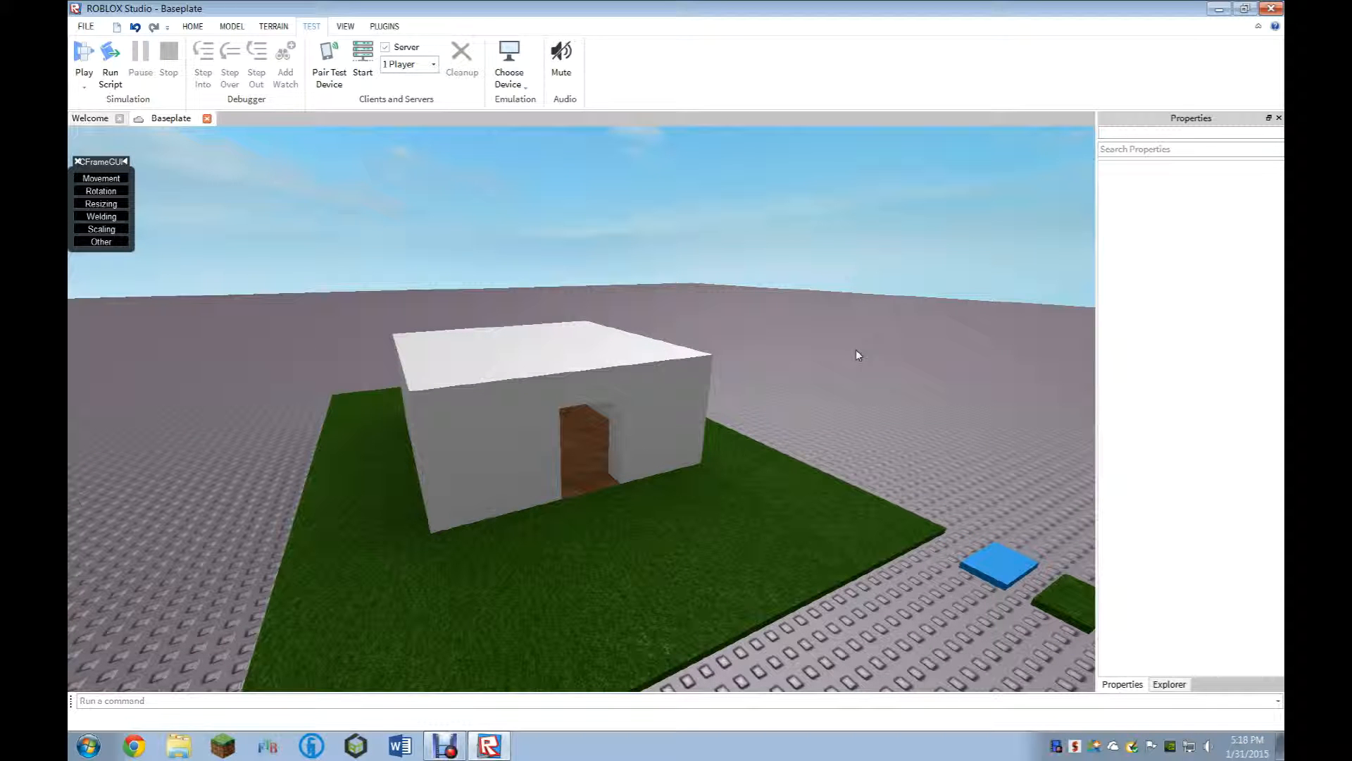
Duplicate the block above the doorway and move the copy onto the open baseplate in front of the house.
left_click(651, 380)
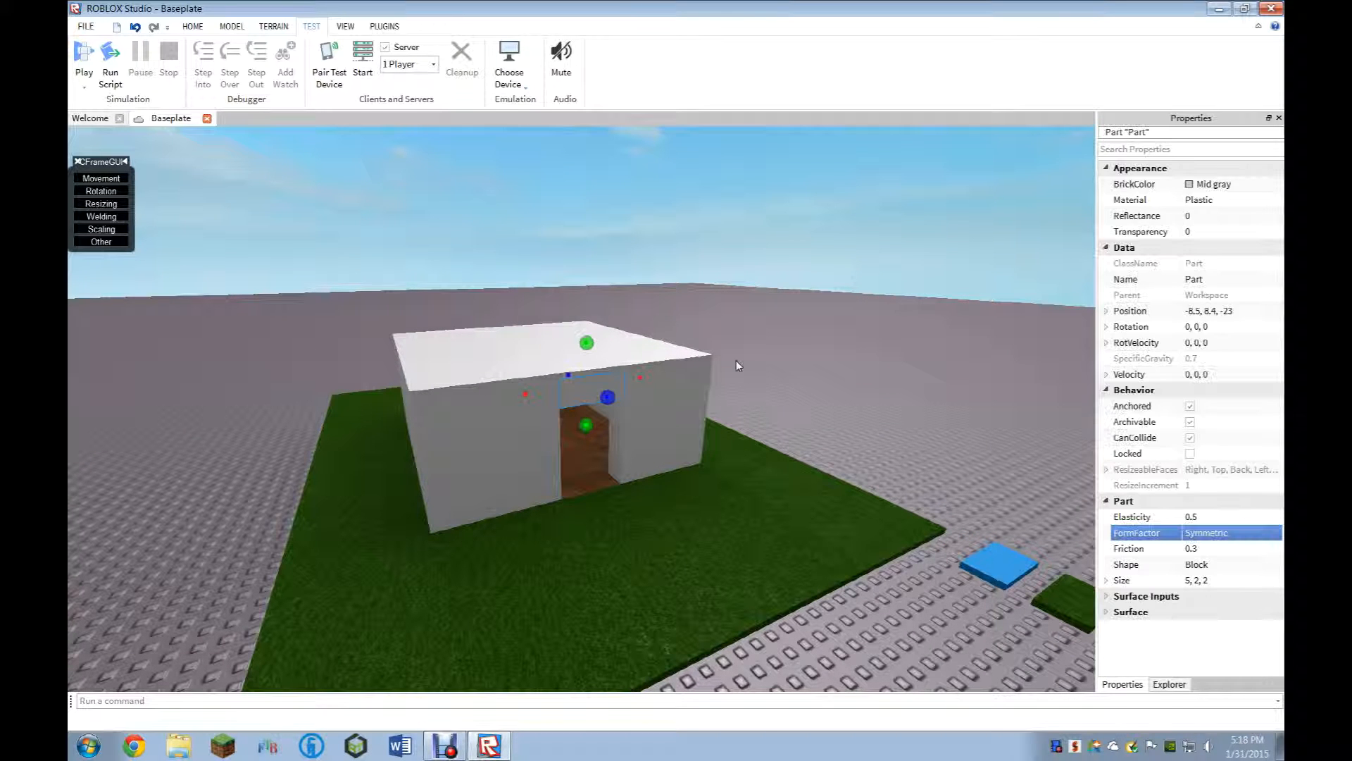
key("ctrl+d")
left_click_drag(586, 349, 800, 389)
right_click_drag(800, 390, 805, 393)
left_click_drag(804, 393, 610, 462)
Stretch the copied block on the baseplate lengthwise to a size of 13, 2, 2.
scroll(610, 462, "up", 3)
right_click_drag(610, 462, 605, 458)
scroll(607, 462, "up", 3)
left_click_drag(478, 366, 861, 406)
scroll(845, 412, "down", 5)
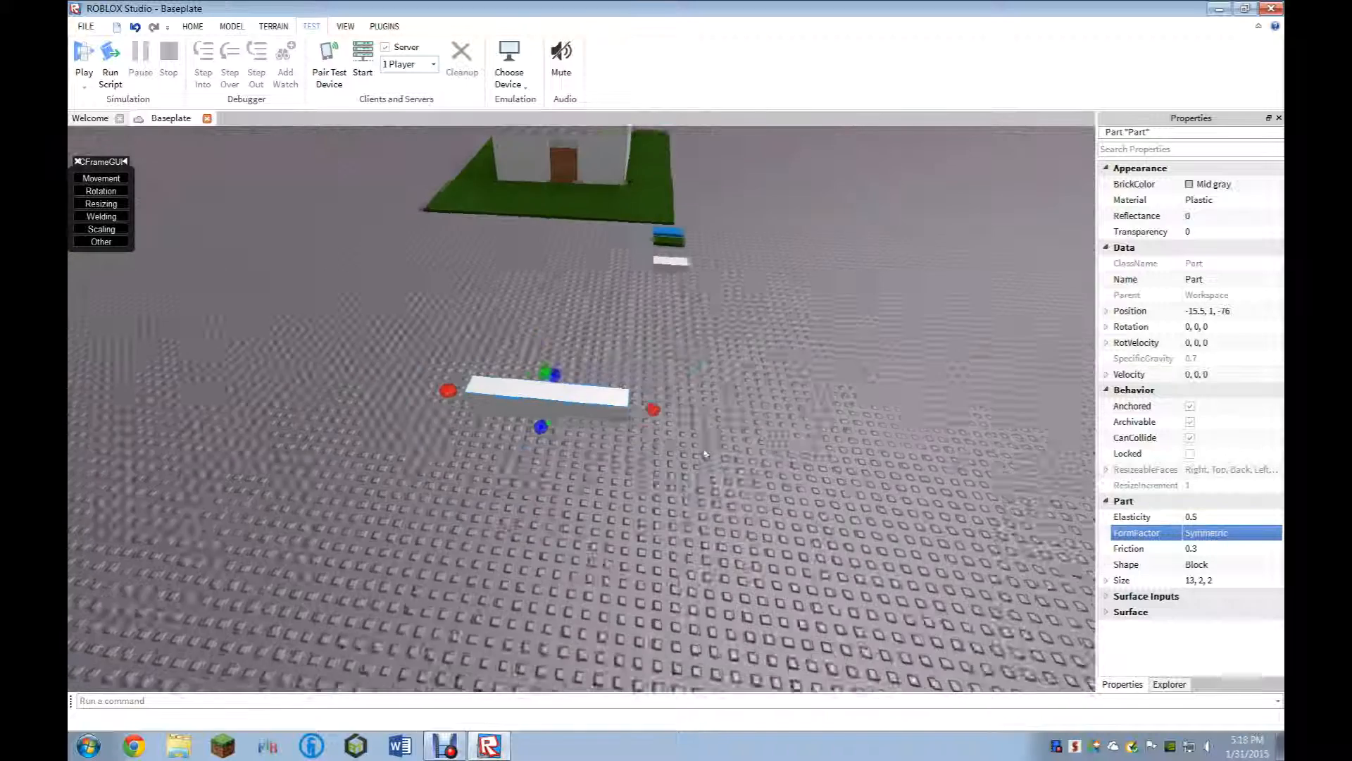
Duplicate the 13-stud block so that the copy sits directly on top of it at -15.5, 3, -76.
scroll(705, 454, "down", 2)
scroll(607, 401, "up", 3)
key("ctrl+d")
mouse_move(612, 396)
left_mouse_down()
mouse_move(603, 384)
mouse_move(915, 430)
mouse_move(712, 370)
mouse_move(632, 388)
left_mouse_up()
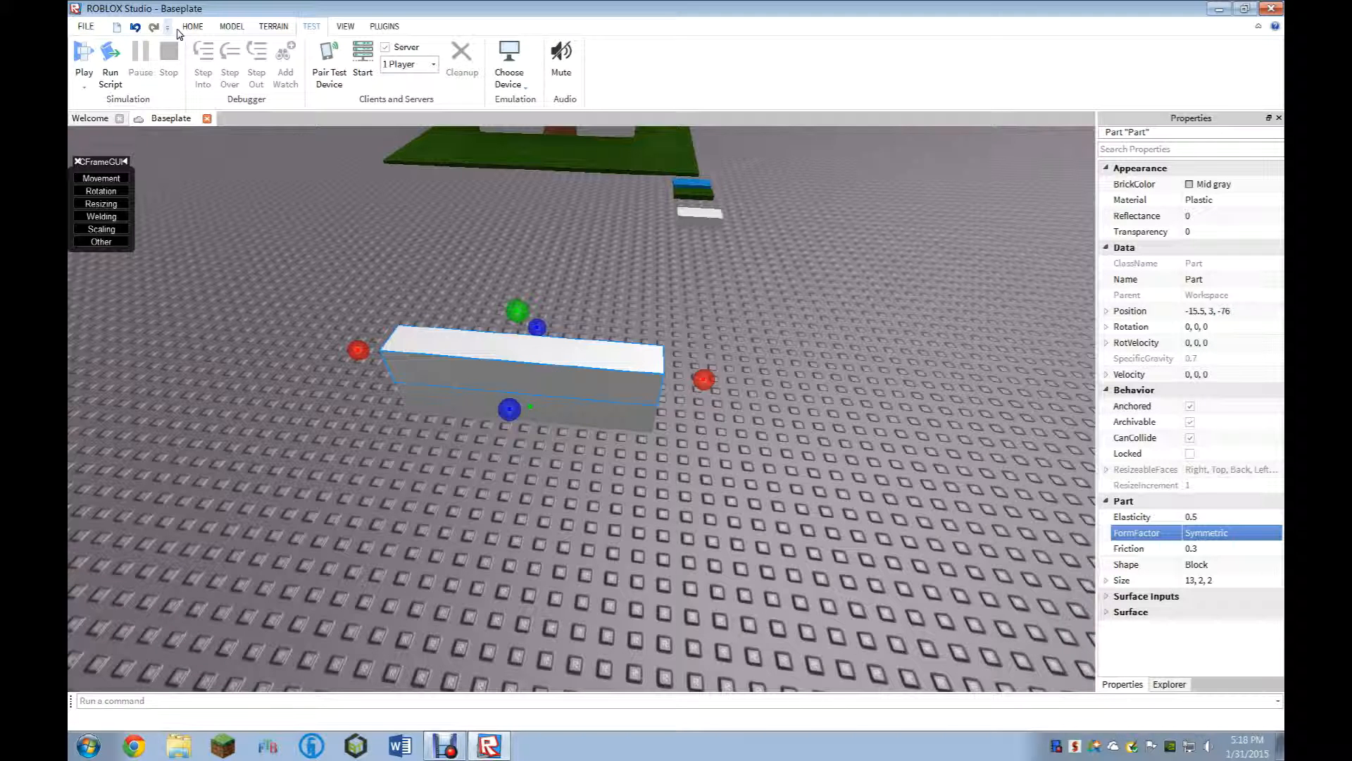
Raise the upper 13-stud block high above the lower one to -15.5, 15, -76 with the Move tool.
right_click_drag(485, 303, 450, 241)
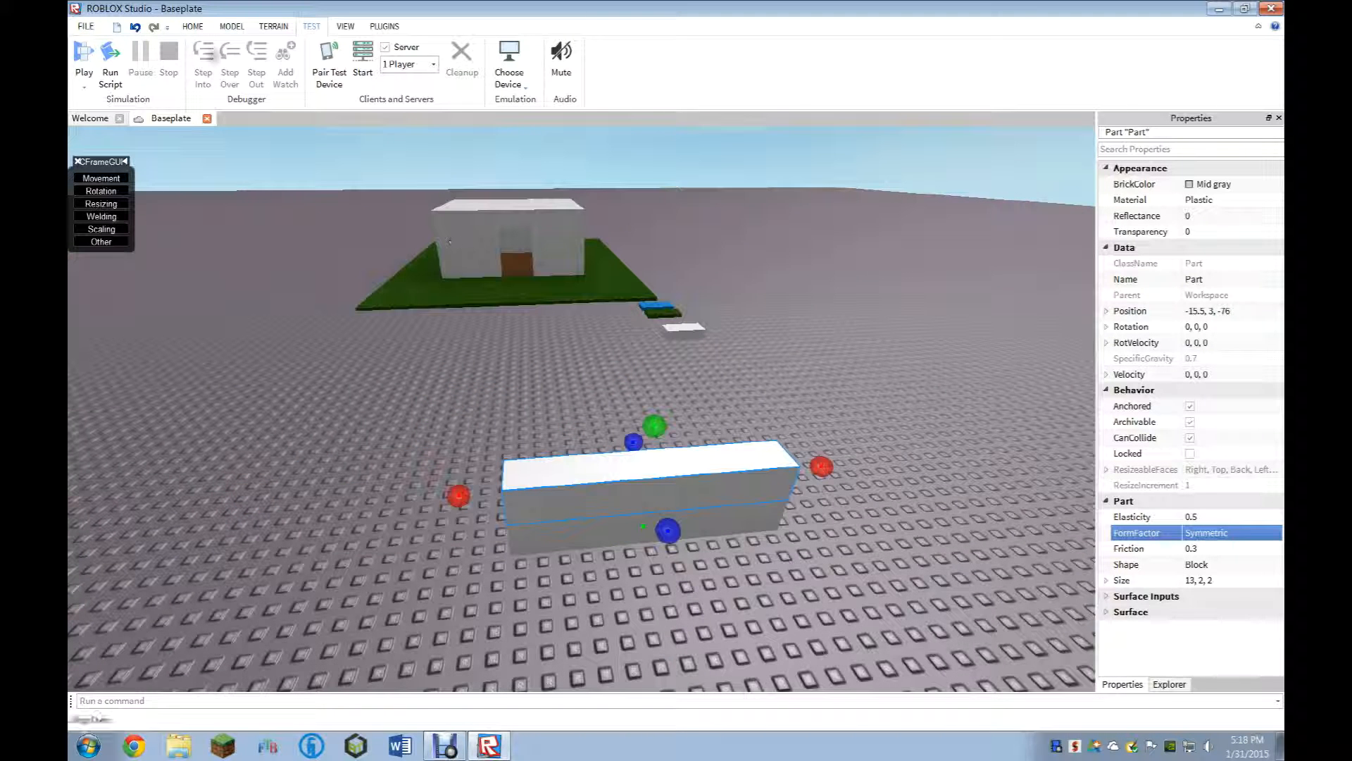
left_click(231, 27)
left_click(117, 60)
key("ctrl+d")
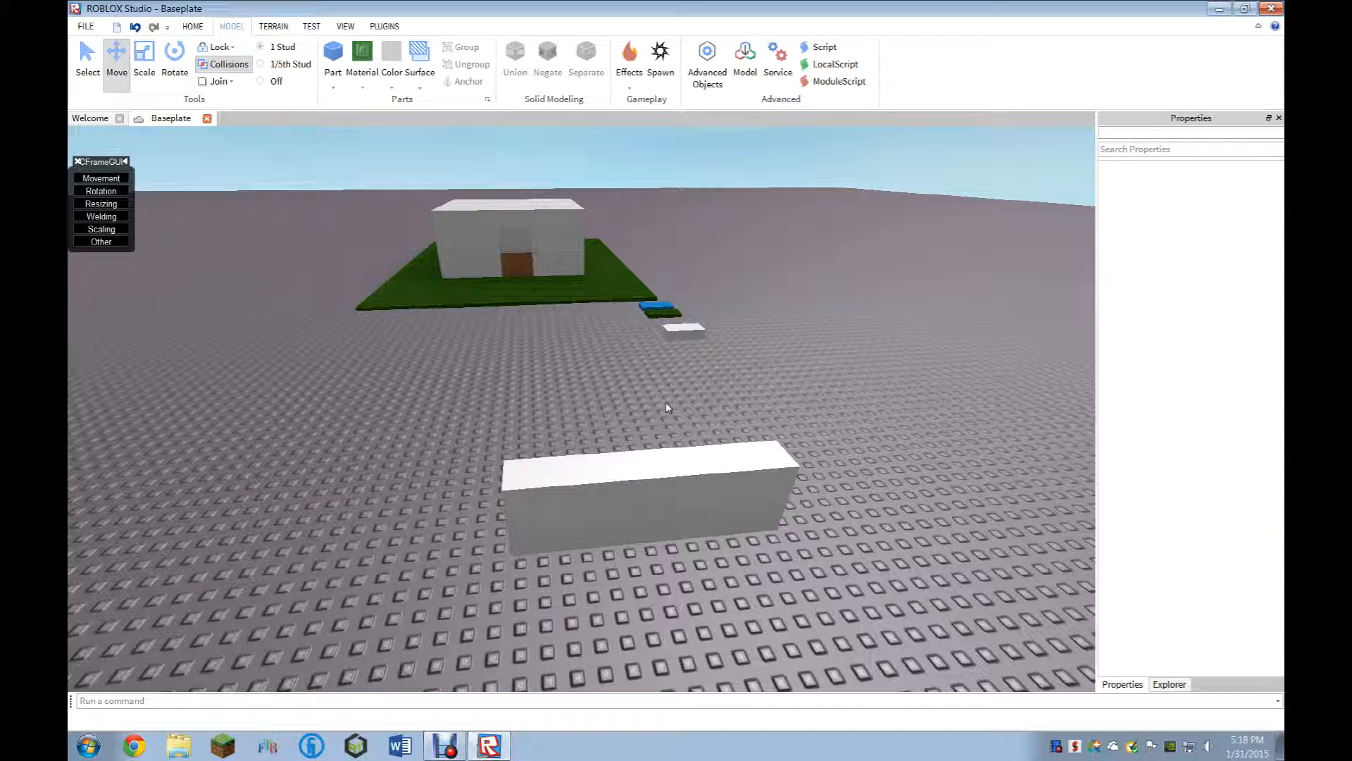
left_click_drag(665, 411, 735, 131)
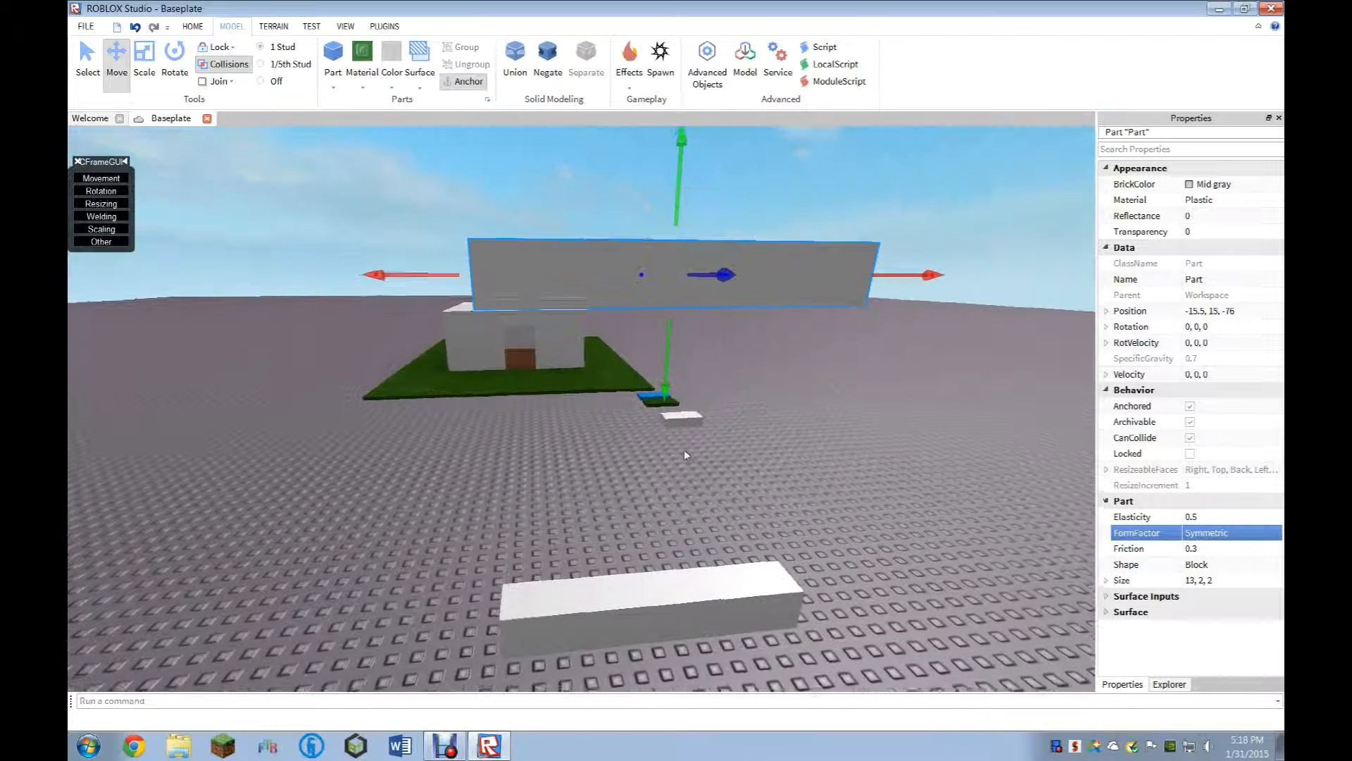
Select the 13-stud block lying on the baseplate and duplicate it.
left_click(632, 586)
right_click_drag(631, 586, 646, 510)
scroll(646, 509, "down", 2)
key("ctrl+d")
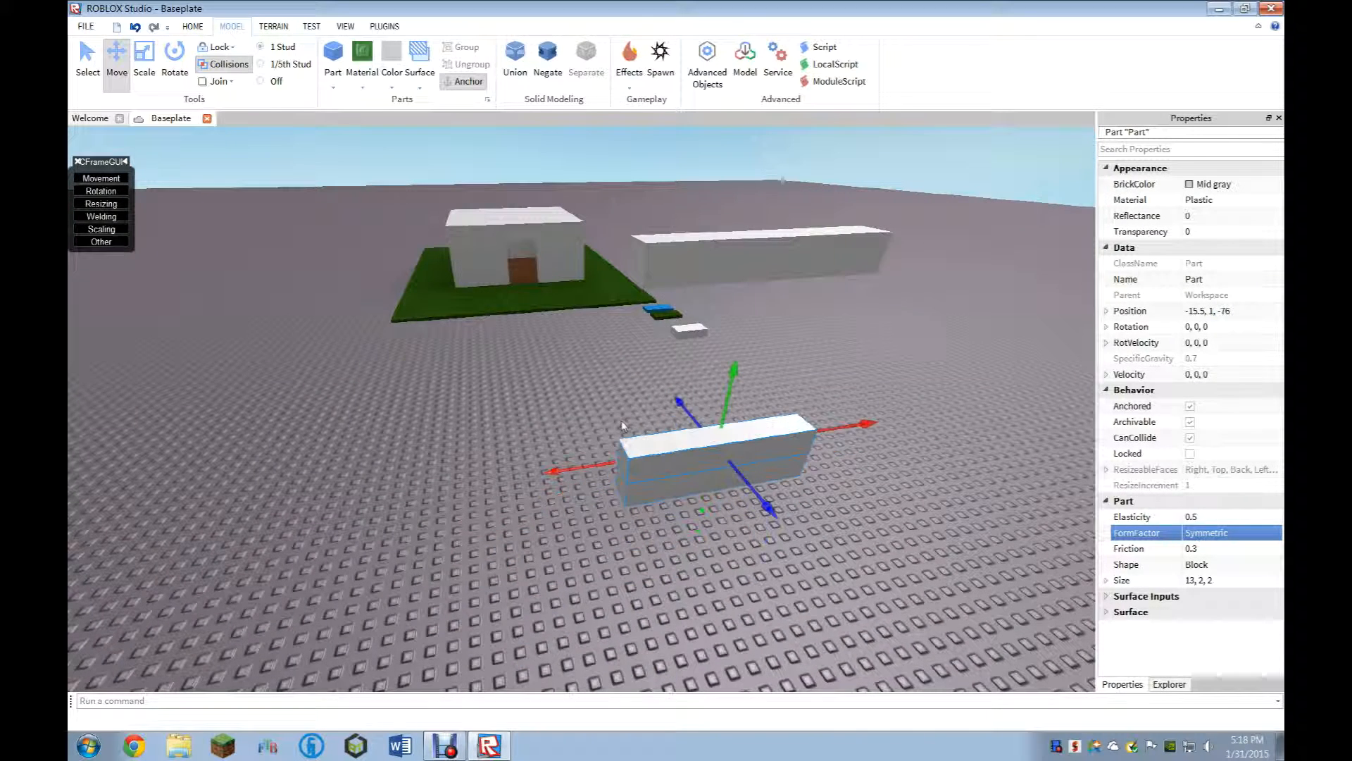
Scale the copied block into an upright pillar of size 2, 16, 2 at the end of the beams at -8, 8, -76.
left_click(144, 60)
left_click_drag(829, 430, 658, 182)
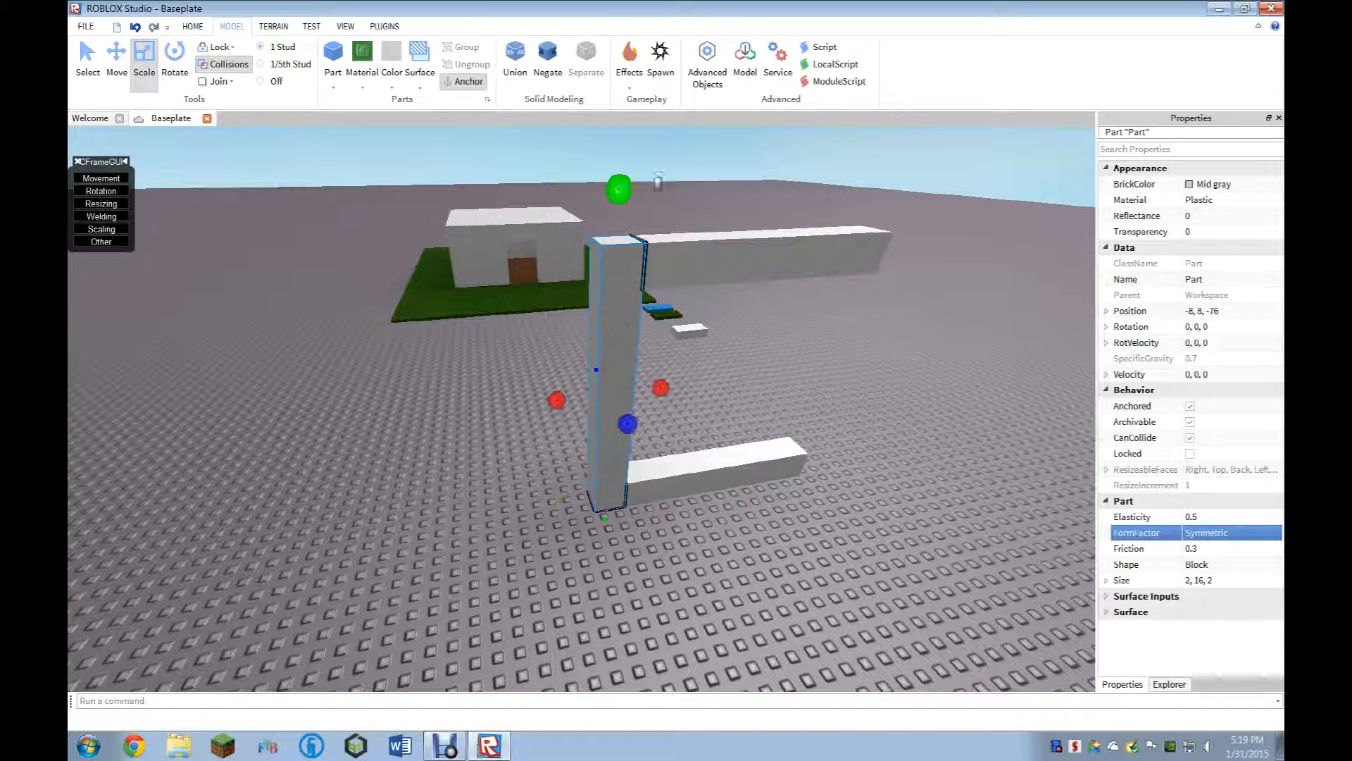
right_click_drag(667, 182, 666, 182)
Duplicate the pillar and place the copy at the opposite end of the two beams, closing the rectangular frame.
key("ctrl+d")
left_click_drag(583, 338, 1021, 598)
right_click_drag(1020, 598, 1020, 598)
left_click_drag(1020, 598, 644, 533)
left_click(800, 612)
right_click_drag(800, 612, 800, 612)
key("s")
key("a")
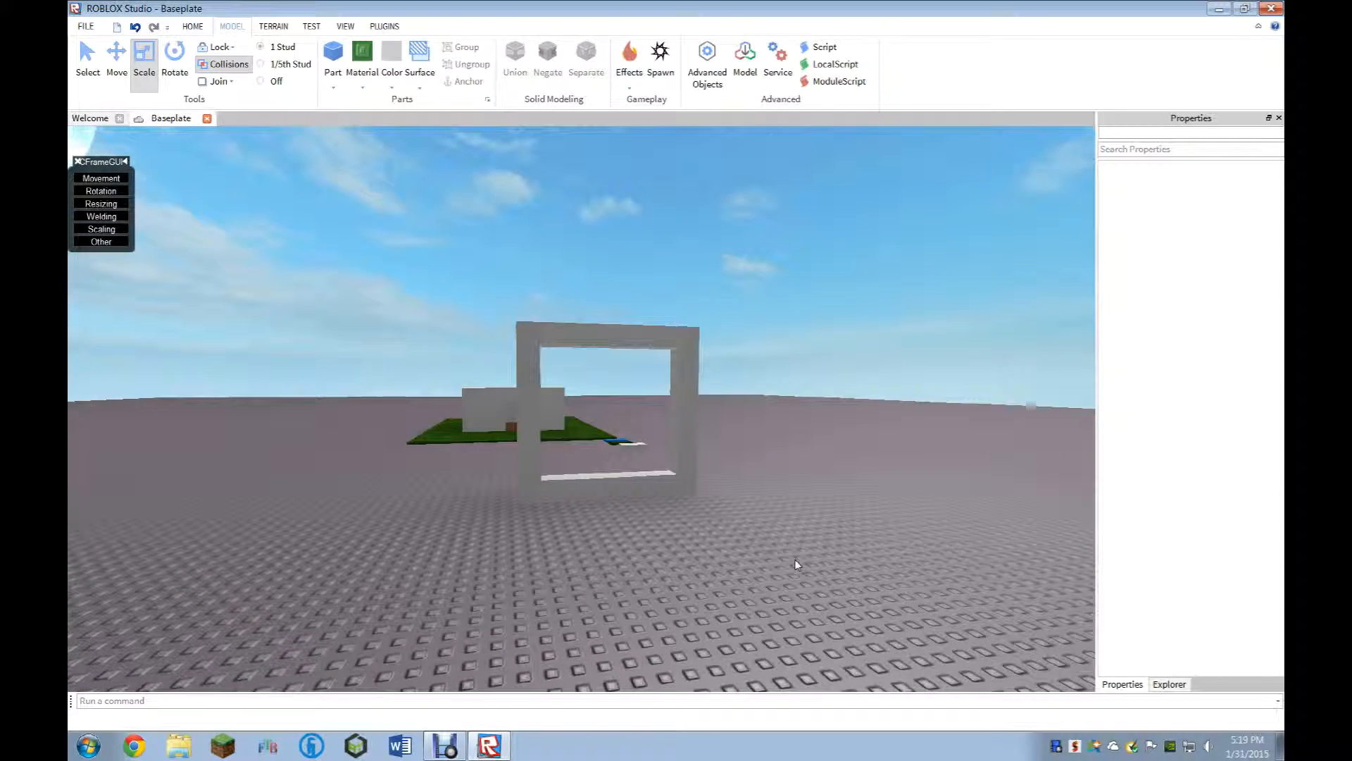
key("a")
Duplicate a frame pillar and stand the copy beside the frame at -2, 8, -76.
left_click(599, 395)
key("ctrl+d")
left_click_drag(591, 303, 528, 483)
right_click_drag(528, 483, 529, 483)
left_click_drag(528, 483, 627, 403)
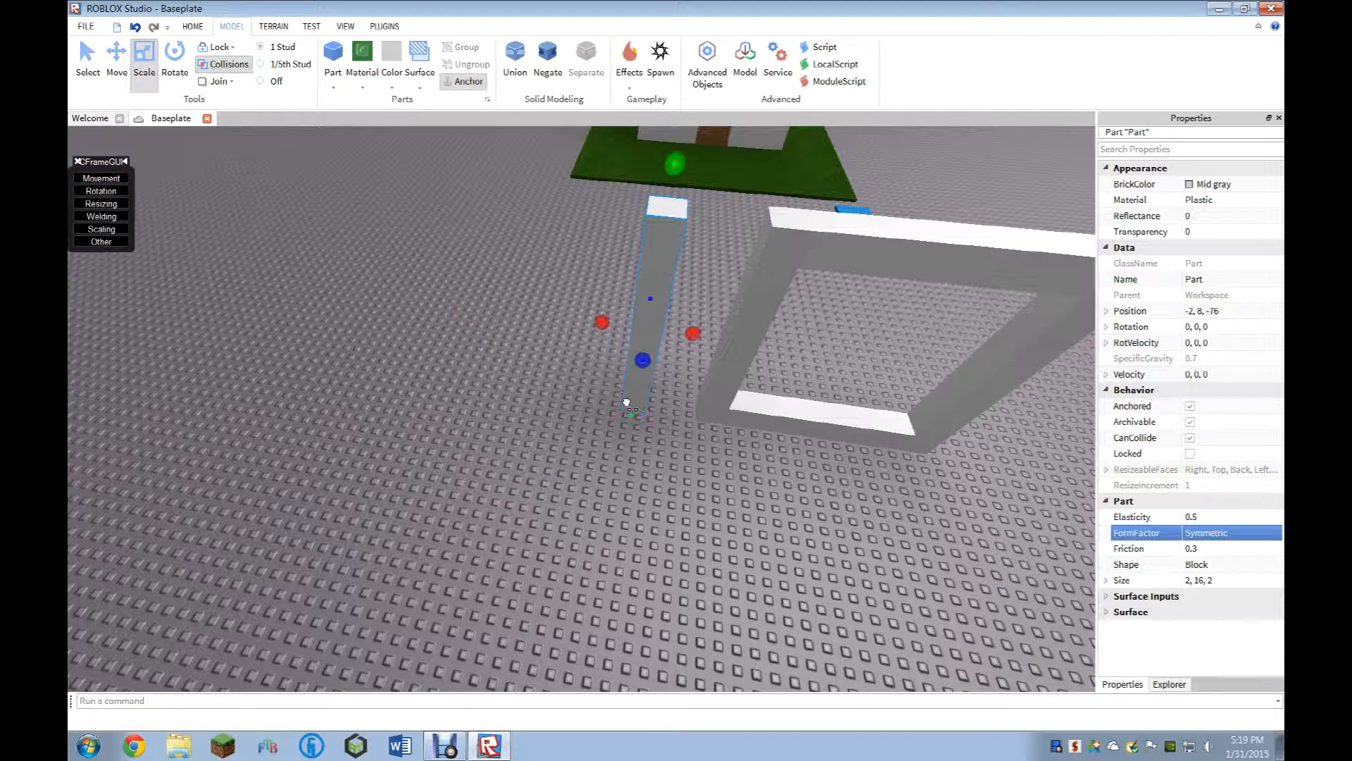
Duplicate the freestanding pillar and stand the new copy farther from the frame at 4, 8, -76.
right_click_drag(626, 402, 592, 387)
key("ctrl+d")
left_click_drag(591, 387, 547, 477)
right_click_drag(547, 477, 547, 477)
left_click_drag(547, 477, 683, 444)
left_click(824, 587)
right_click_drag(824, 587, 816, 583)
scroll(588, 517, "down", 5)
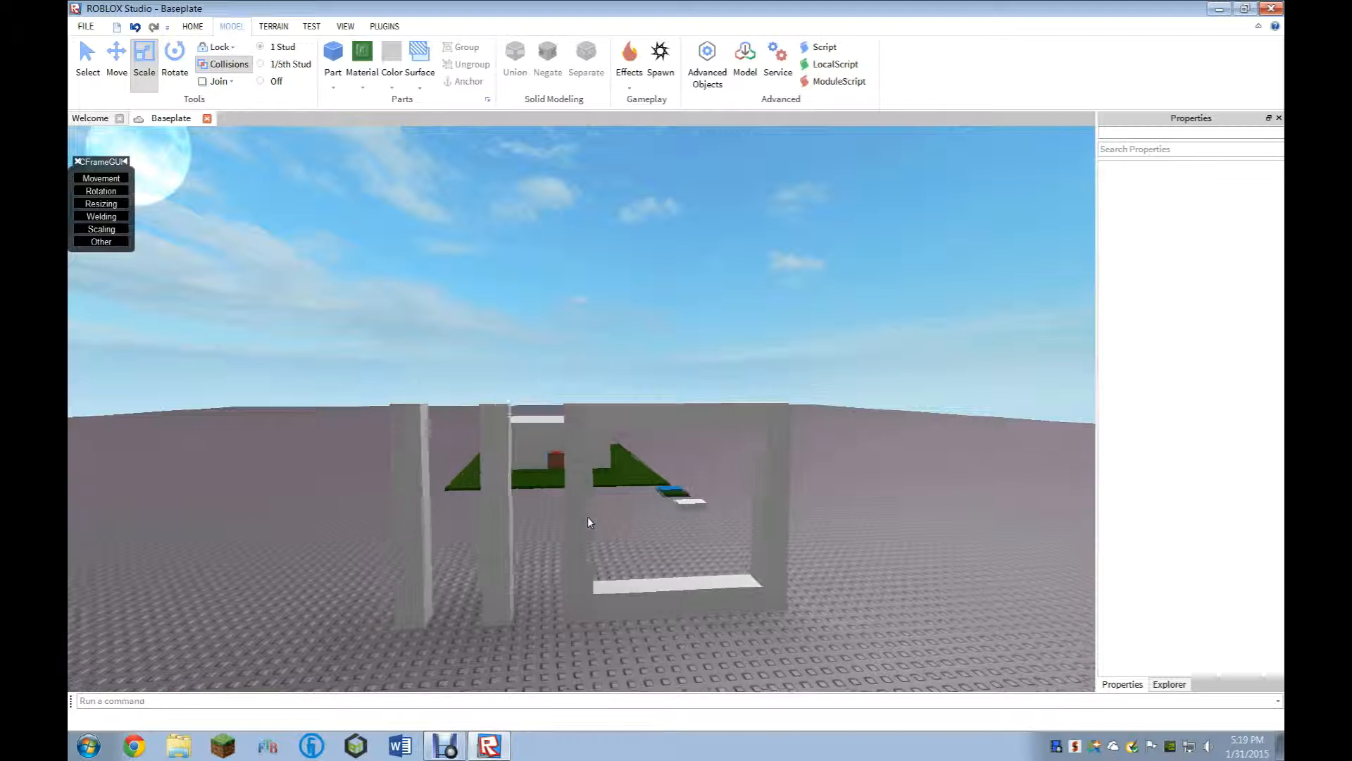
Shorten the two freestanding pillars from above to a size of 2, 14, 2.
left_click(544, 428)
left_click_drag(537, 375, 537, 403)
left_click(440, 413)
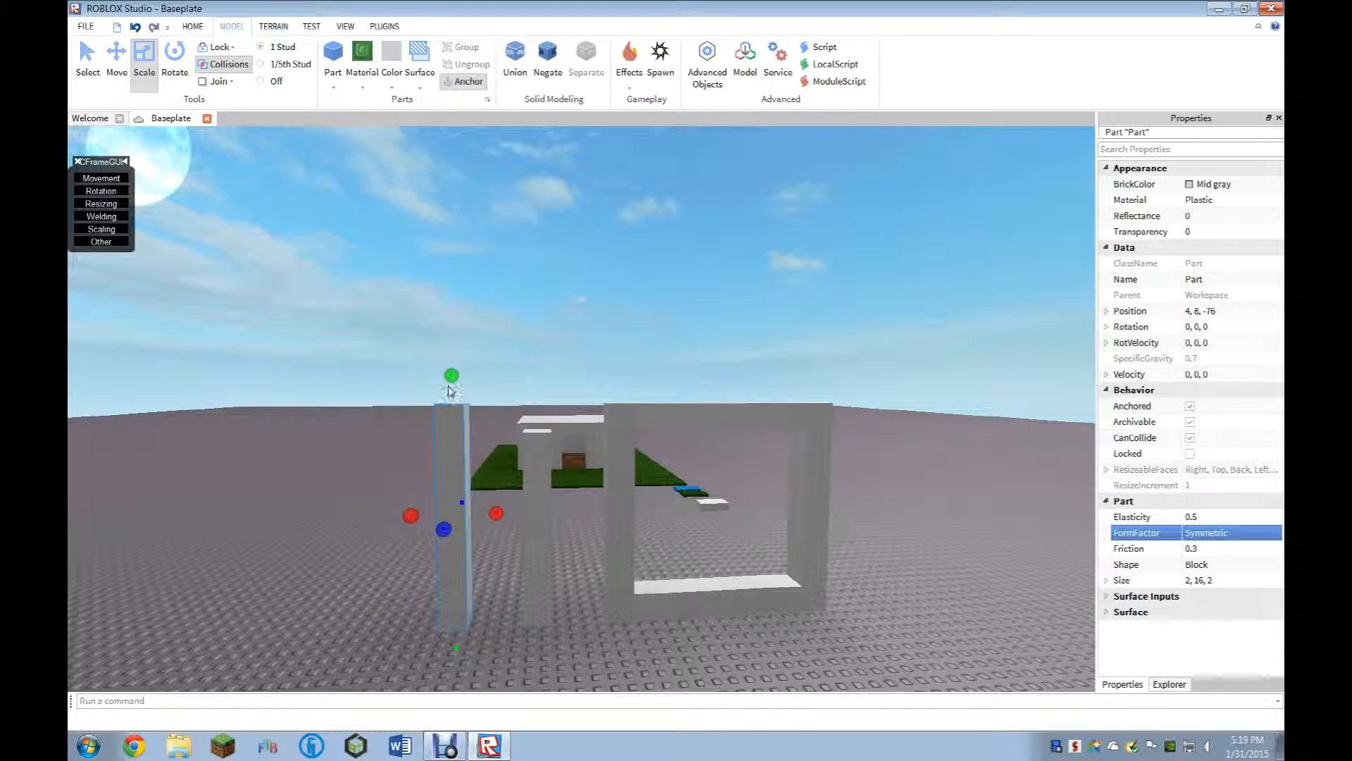
left_click_drag(452, 380, 453, 406)
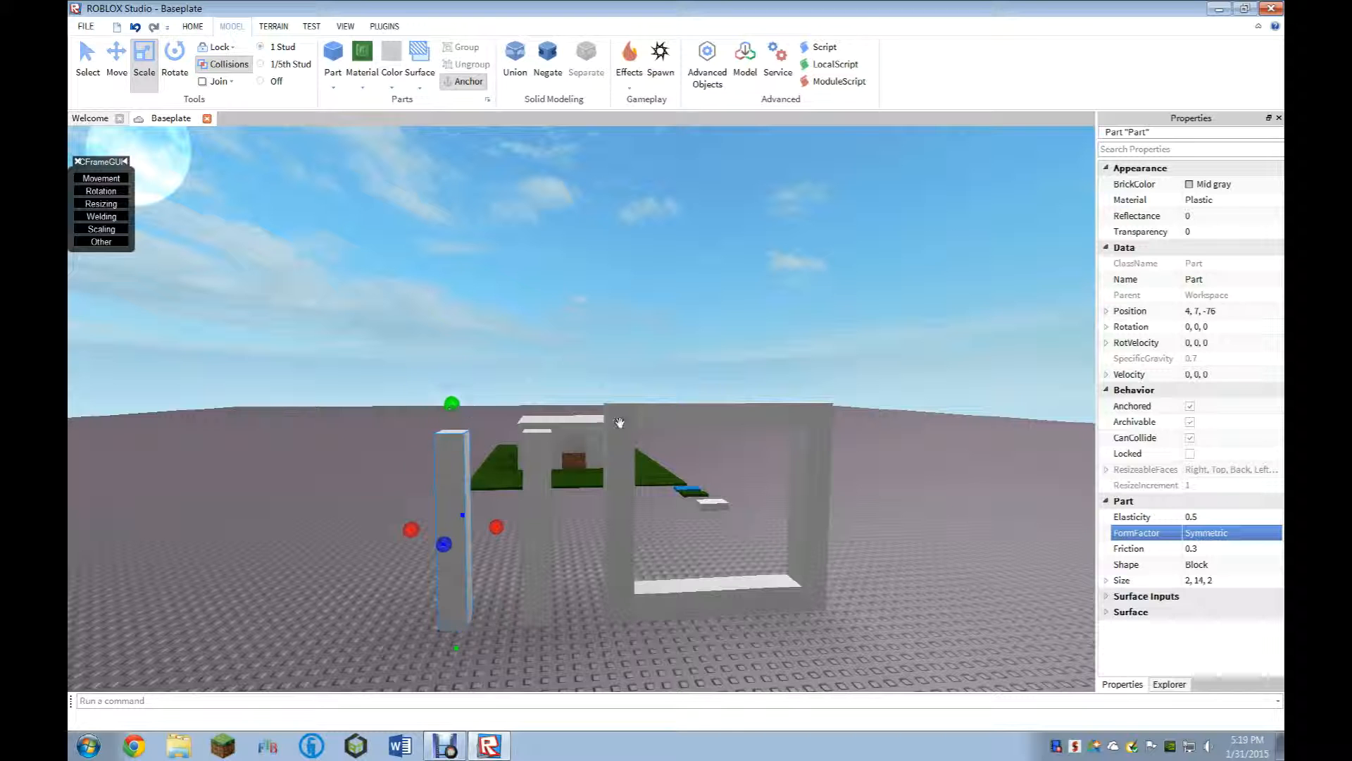
Stretch the frame's top beam over the freestanding pillars to a size of 27, 2, 2.
left_click(675, 407)
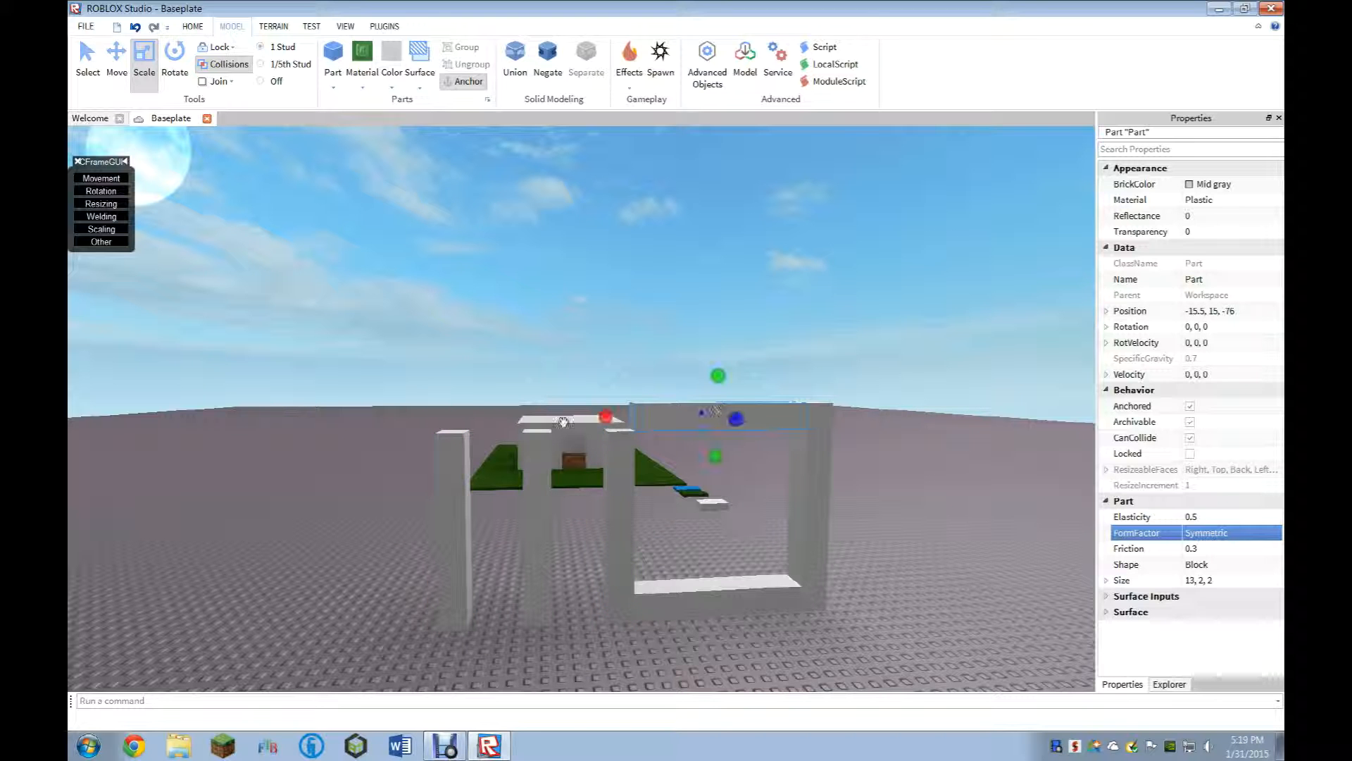
left_click_drag(602, 417, 410, 434)
left_click(581, 486)
key("d")
key("s")
Shrink the top beam to 15, 2, 2 and make the middle pillar full height again.
left_click(674, 421)
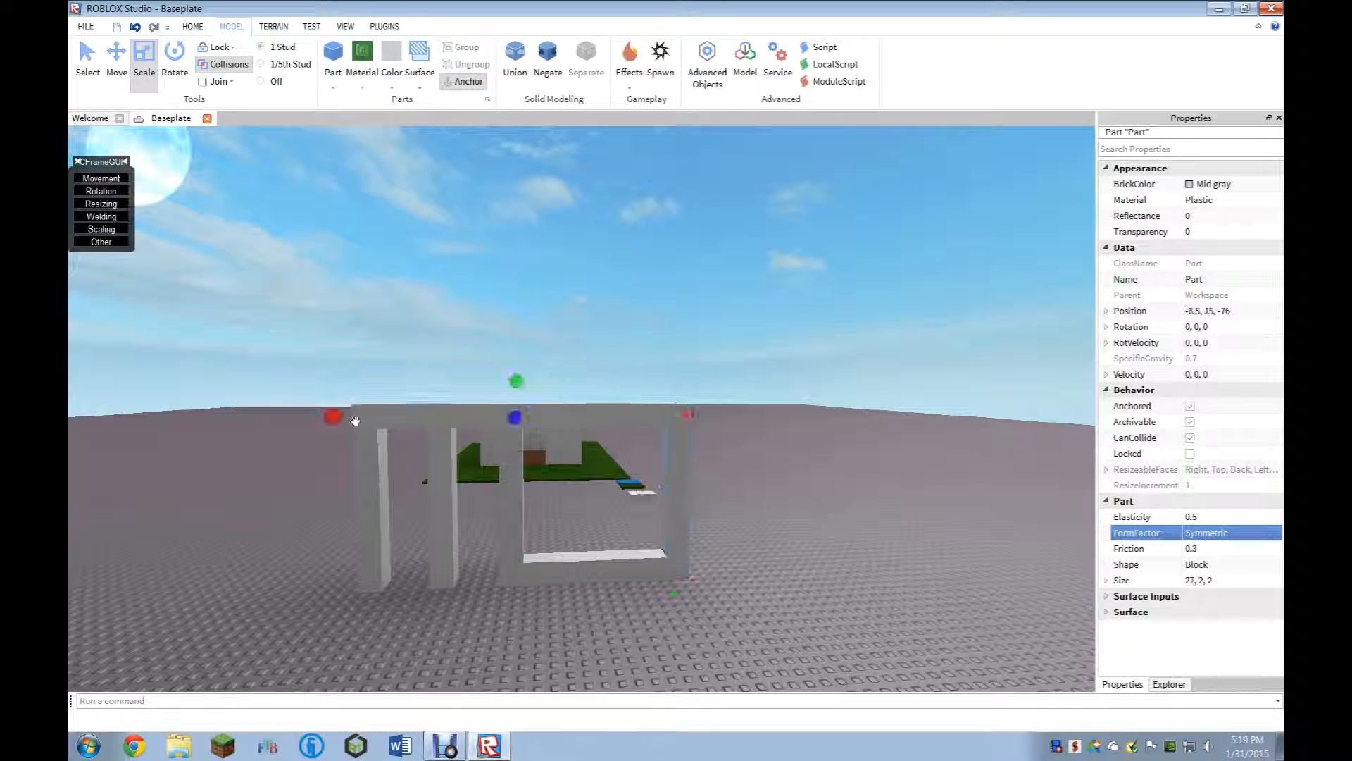
left_click_drag(338, 418, 443, 386)
left_click(627, 427)
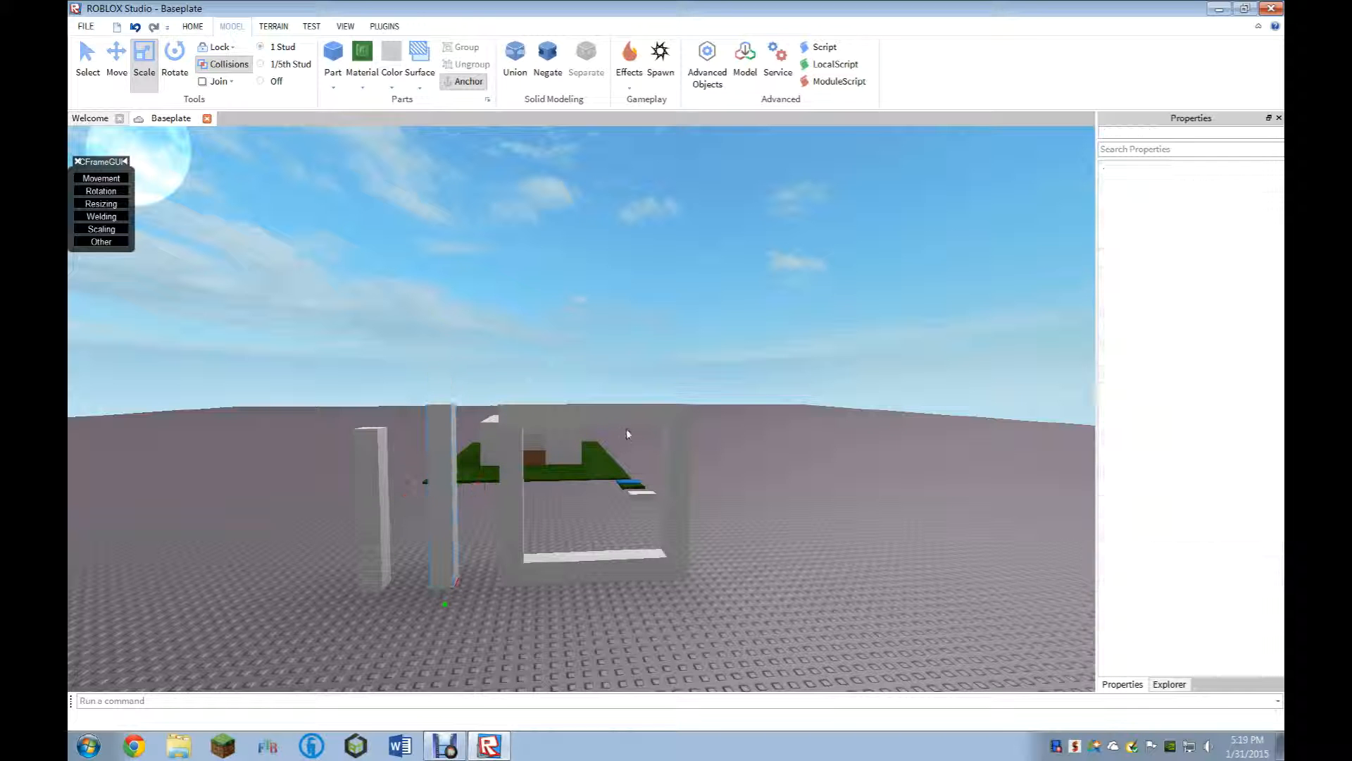
Duplicate the top beam and resize the copy to a 4, 2, 2 connecting piece between frame and middle pillar at -5, 15, -76.
left_click(626, 423)
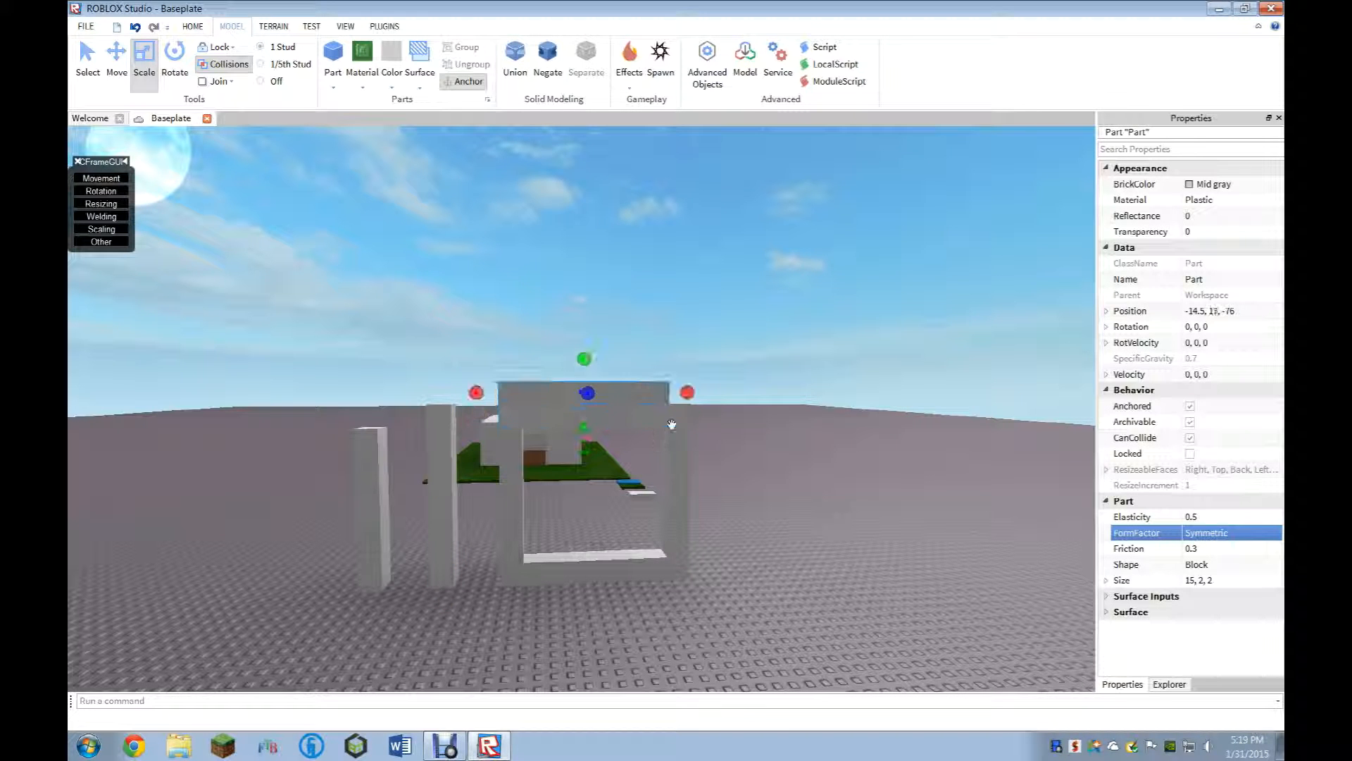
left_click_drag(686, 394, 513, 401)
right_click_drag(513, 402, 552, 368)
left_click_drag(472, 361, 555, 337)
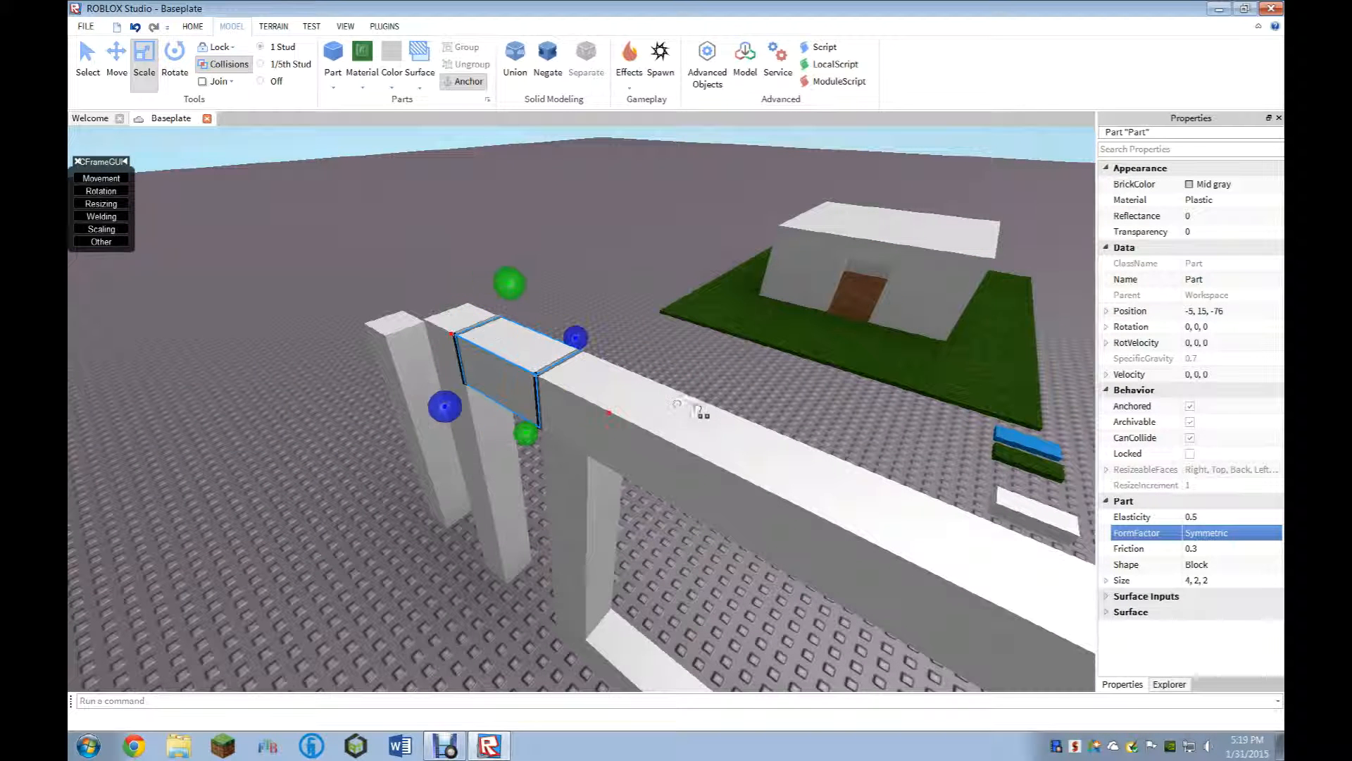
left_click(700, 410)
right_click_drag(700, 410, 623, 627)
scroll(537, 500, "up", 5)
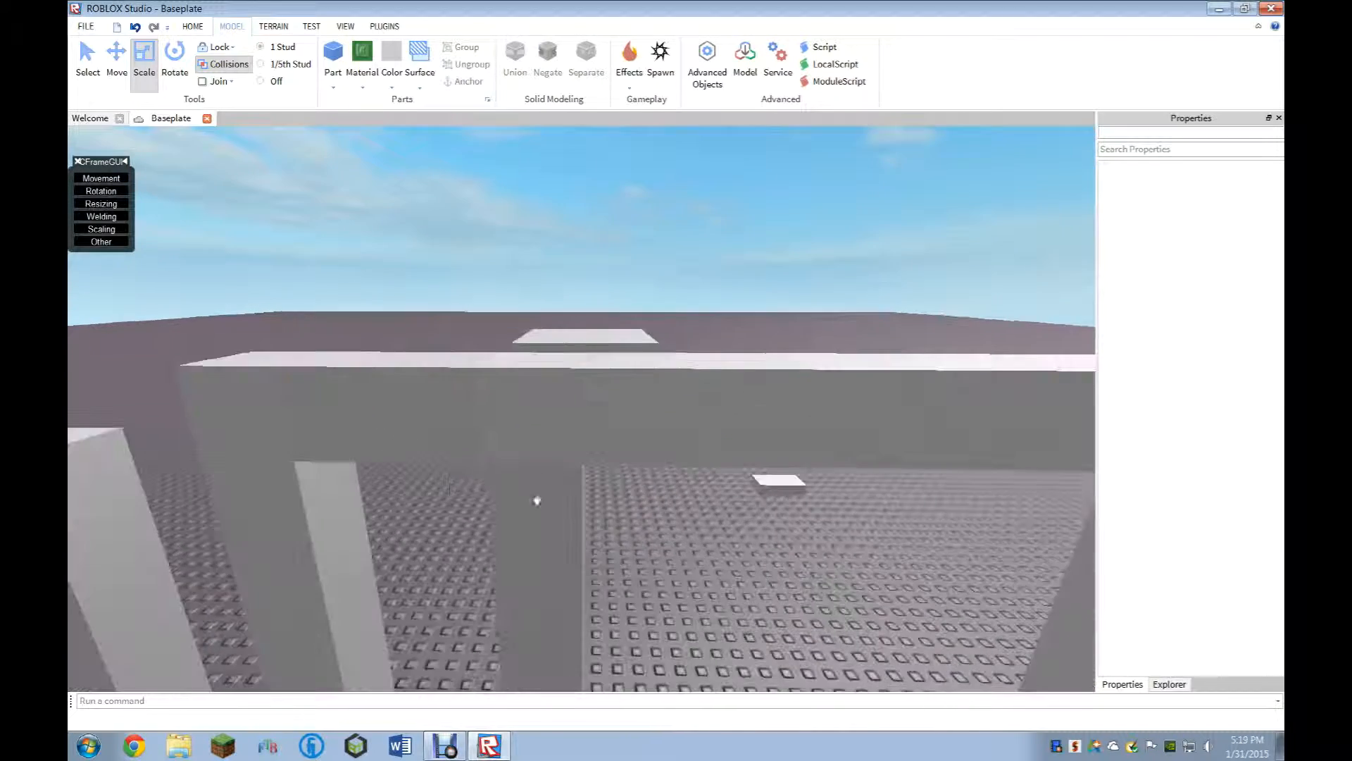
scroll(661, 570, "down", 5)
right_click_drag(660, 571, 642, 523)
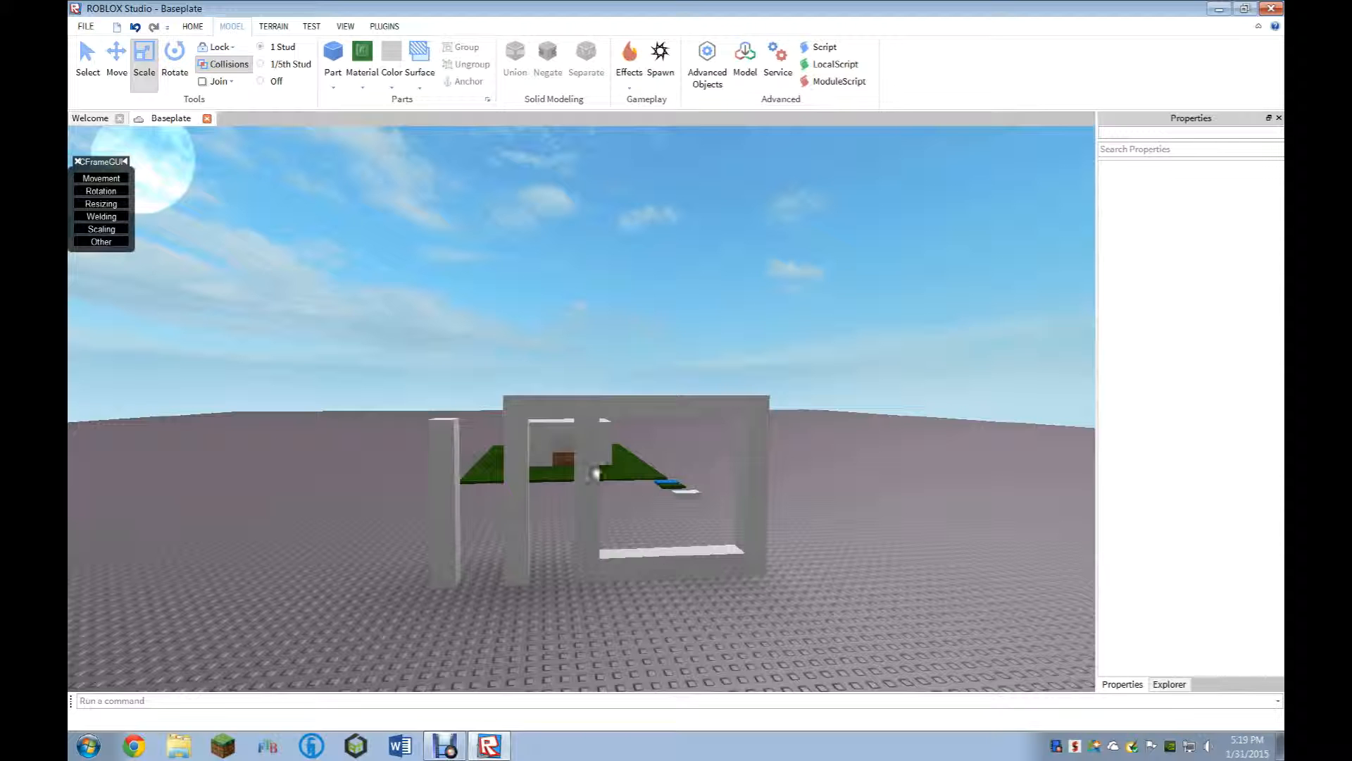
Shorten the middle pillar and extend the short connecting beam over it to the outermost freestanding pillar.
left_click(541, 412)
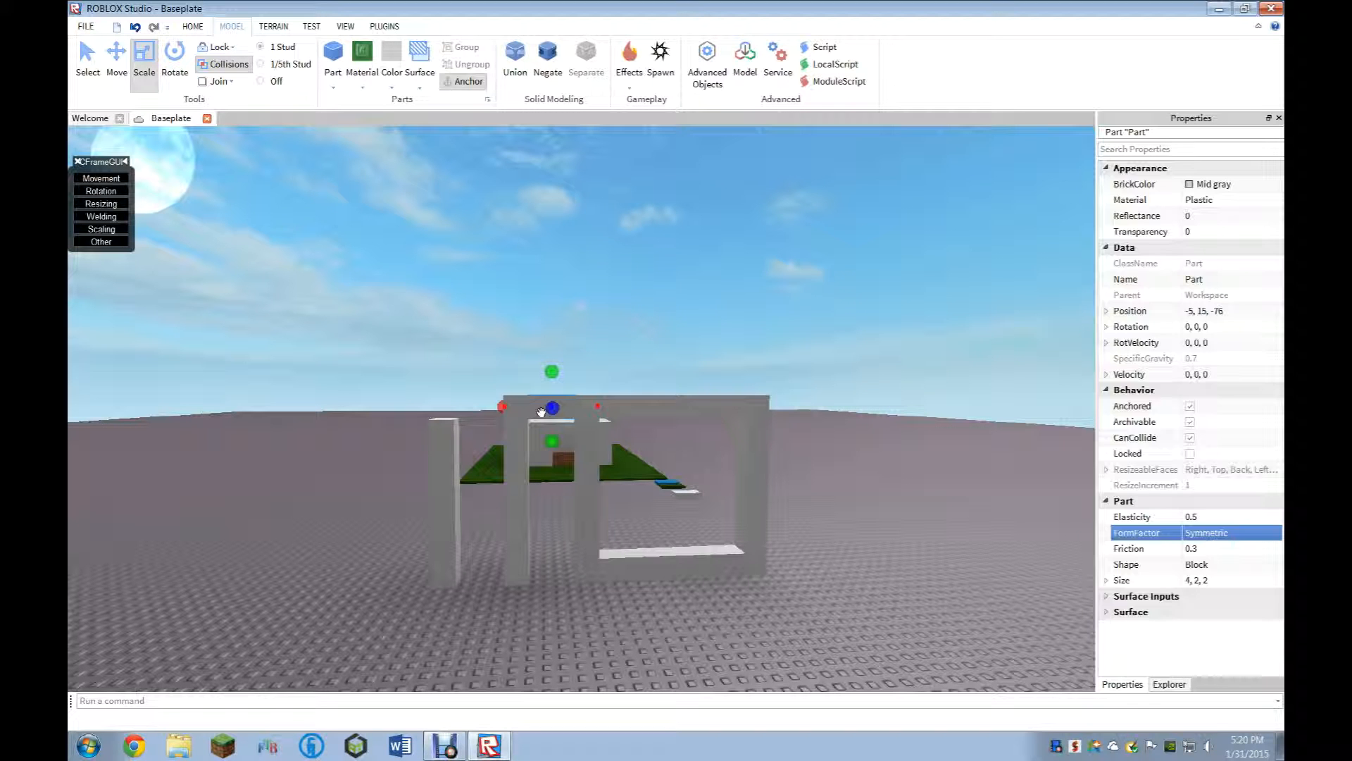
left_click(514, 402)
left_click_drag(515, 371, 396, 421)
left_click(590, 401)
left_click(339, 460)
key("d")
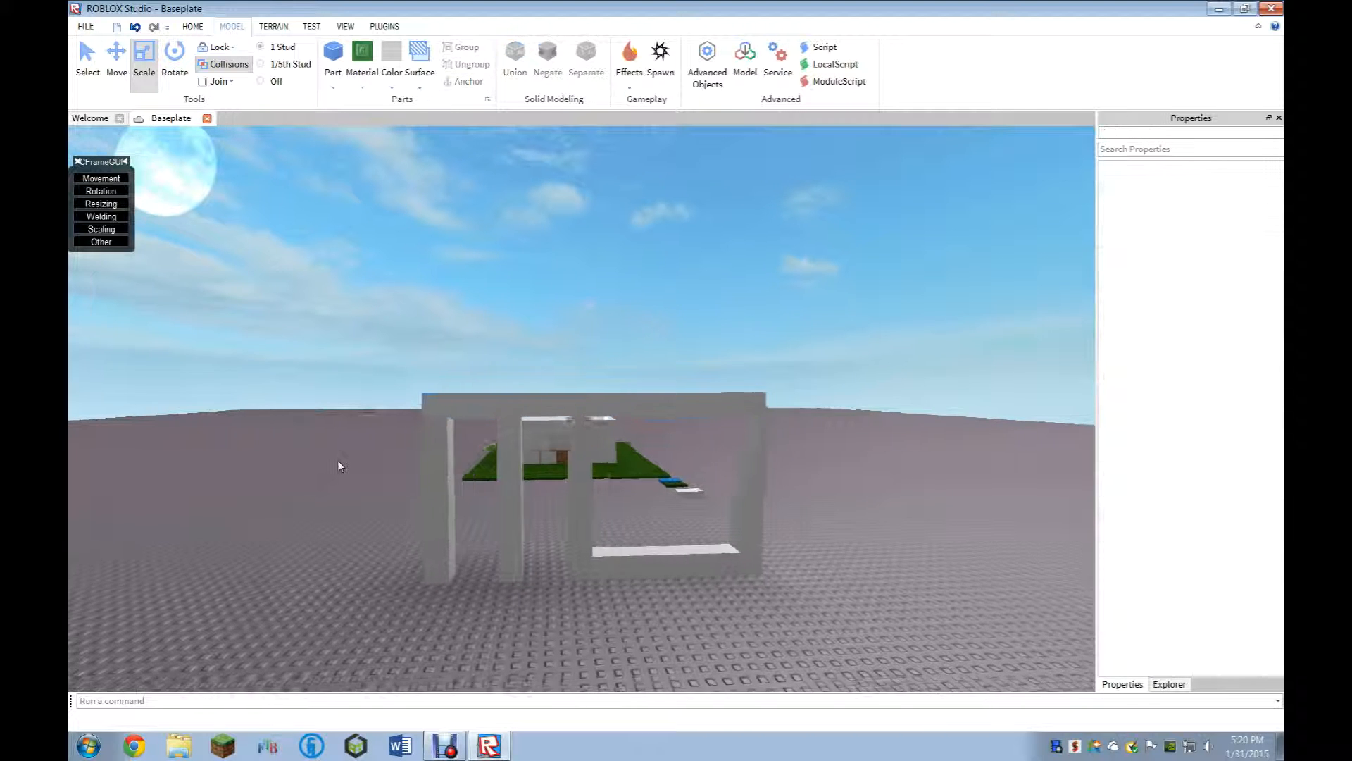
Shorten the pillar at the frame's other end and extend the top beam over it.
left_click(552, 415)
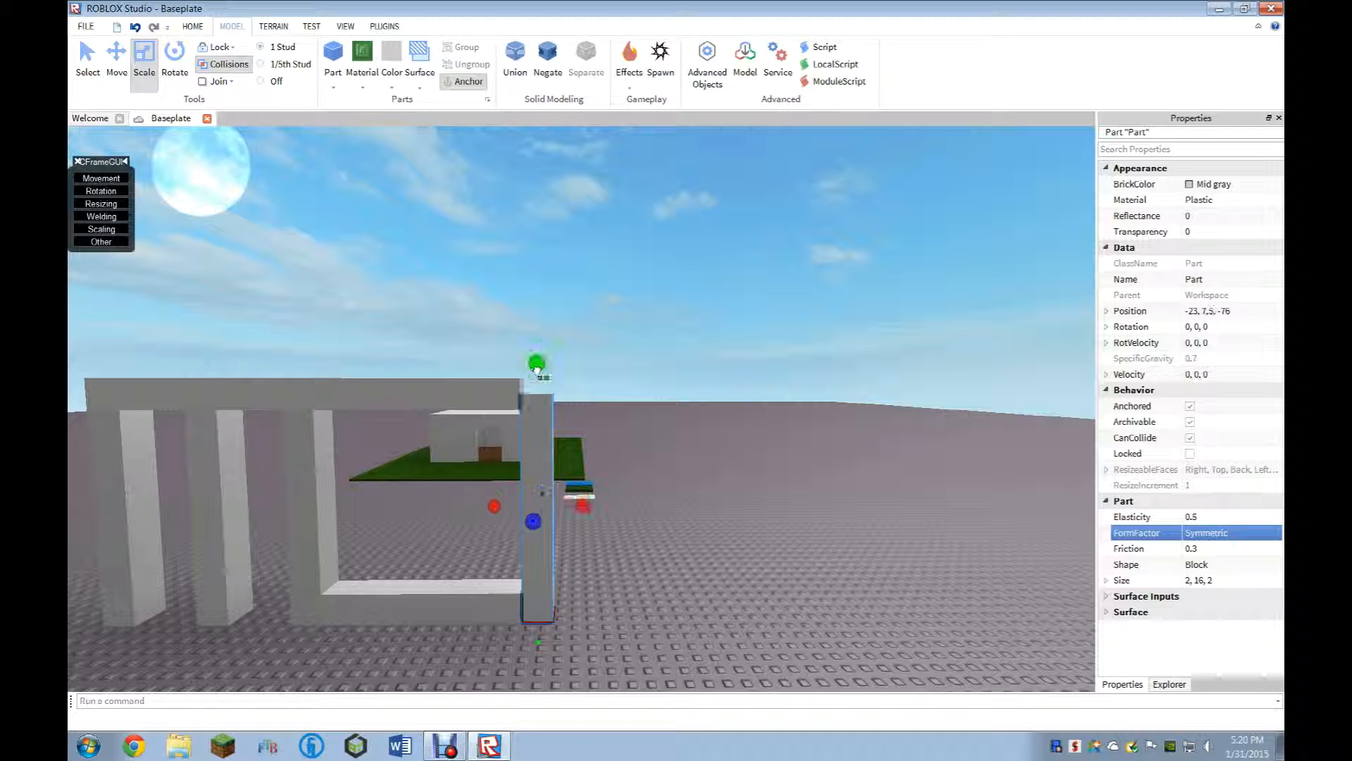
left_click(509, 393)
left_click(716, 515)
key("s")
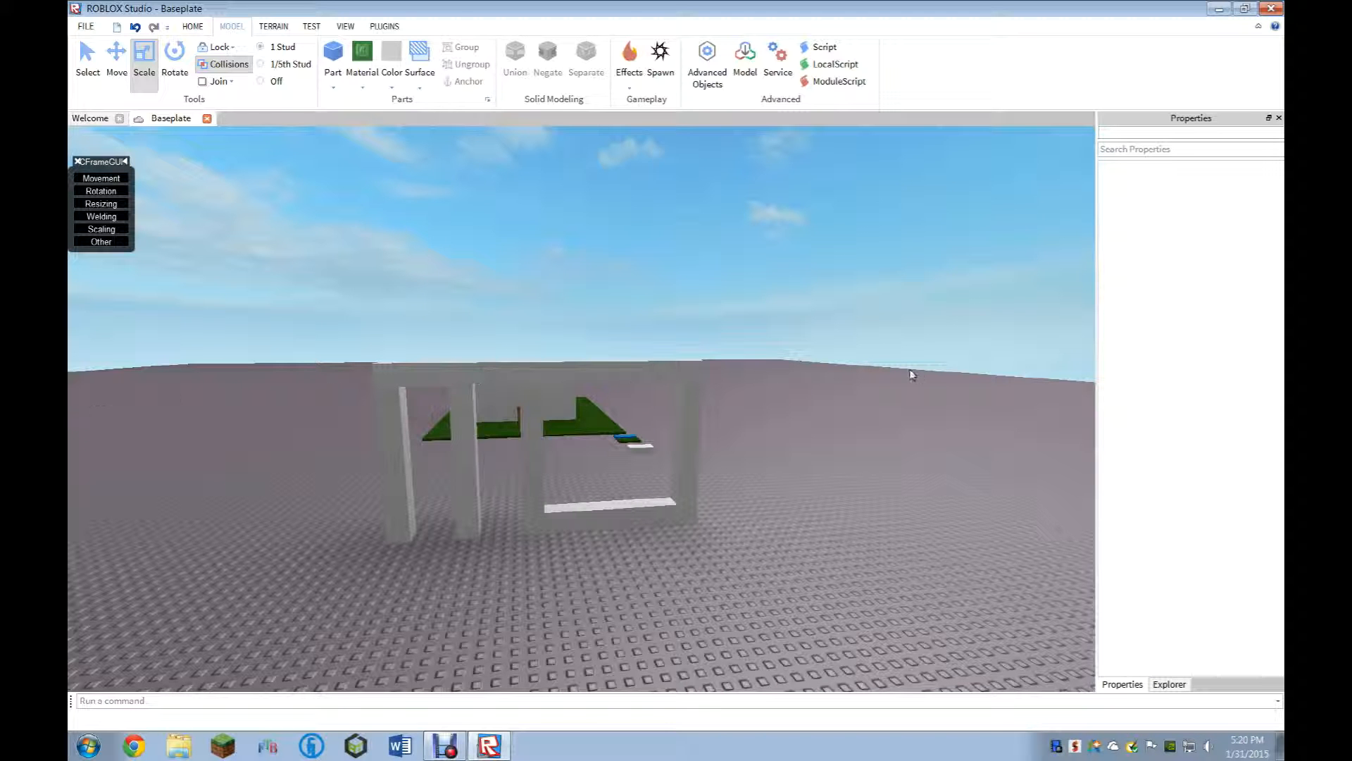
Select all blocks of the pillar-and-beam structure and delete them.
right_click_drag(870, 418, 721, 438)
scroll(721, 439, "down", 3)
left_click_drag(543, 394, 852, 581)
key("Delete")
scroll(852, 582, "down", 10)
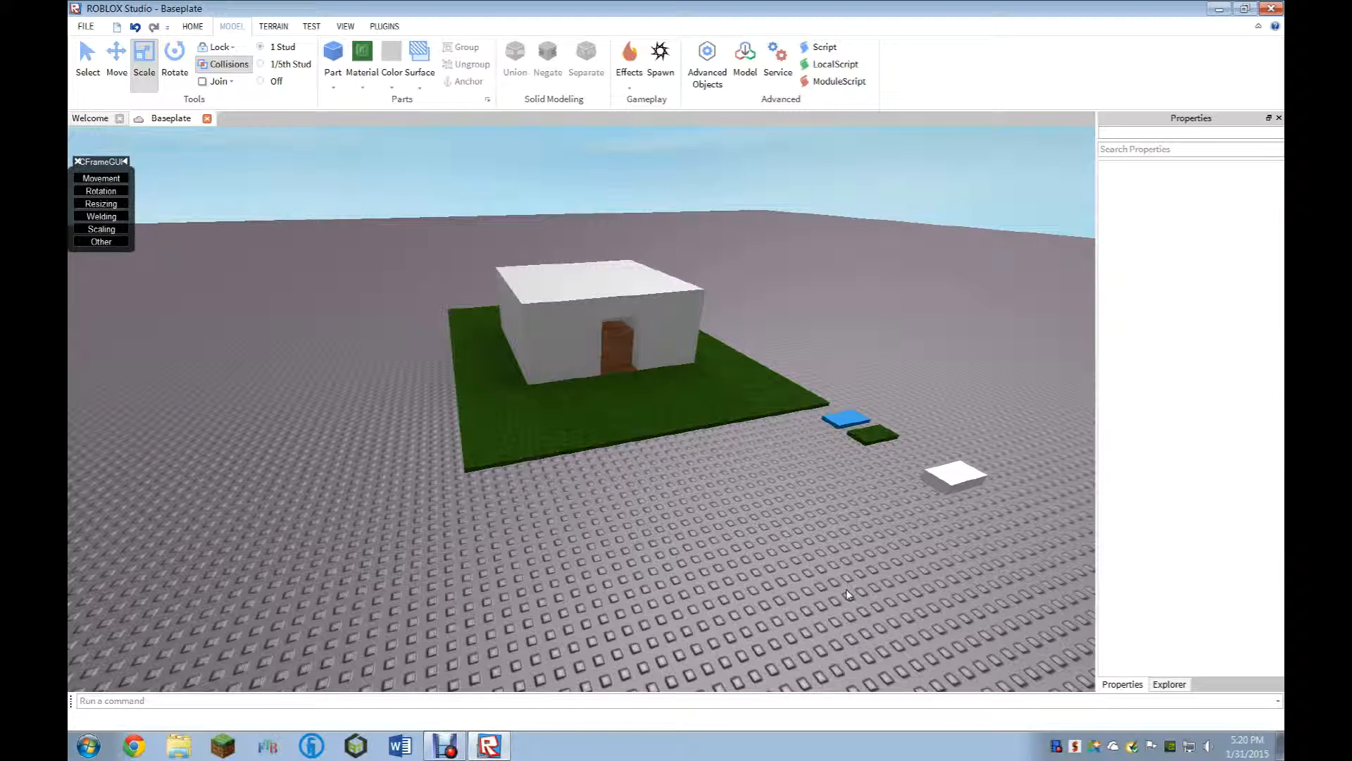
Shrink the grass slab in front of the house to 9, 0.4, 14, clearing the ground before the doorway.
scroll(846, 589, "up", 5)
scroll(846, 588, "down", 4)
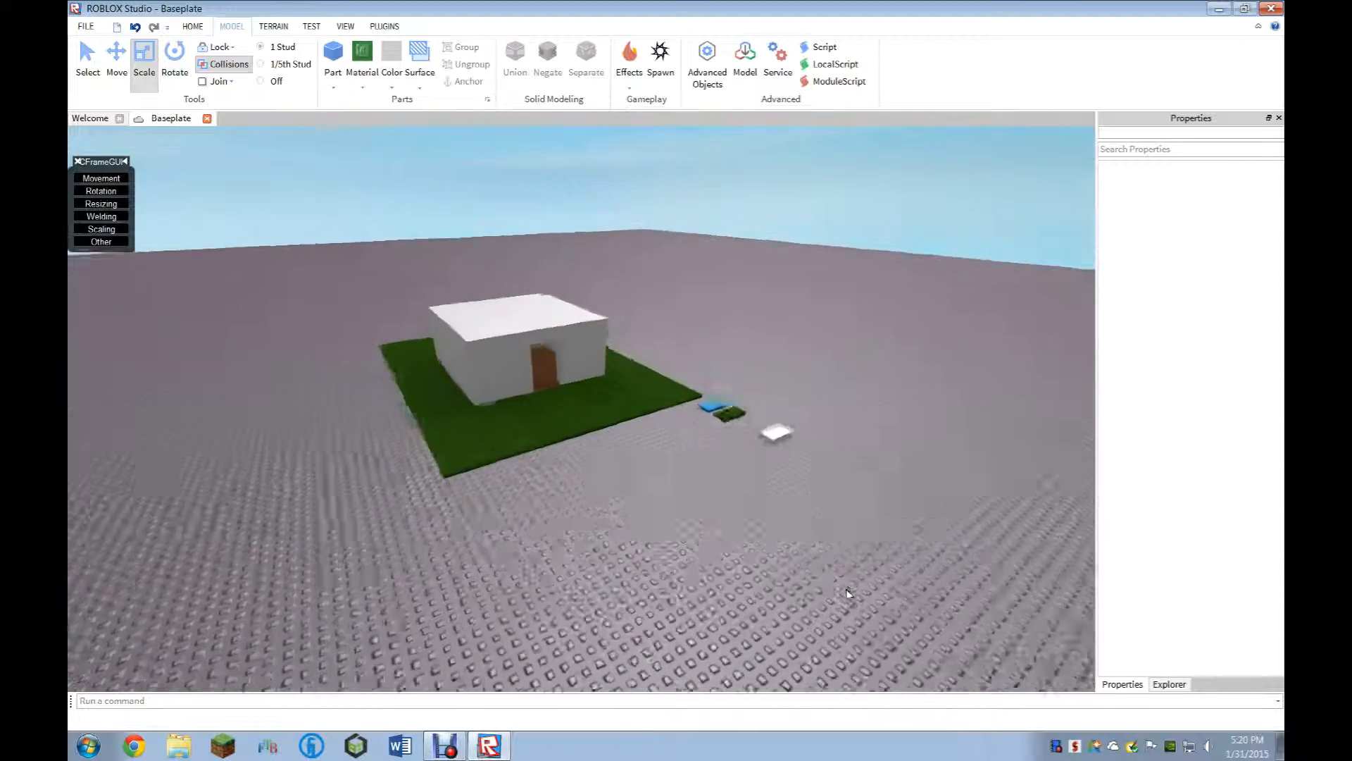
scroll(705, 488, "up", 5)
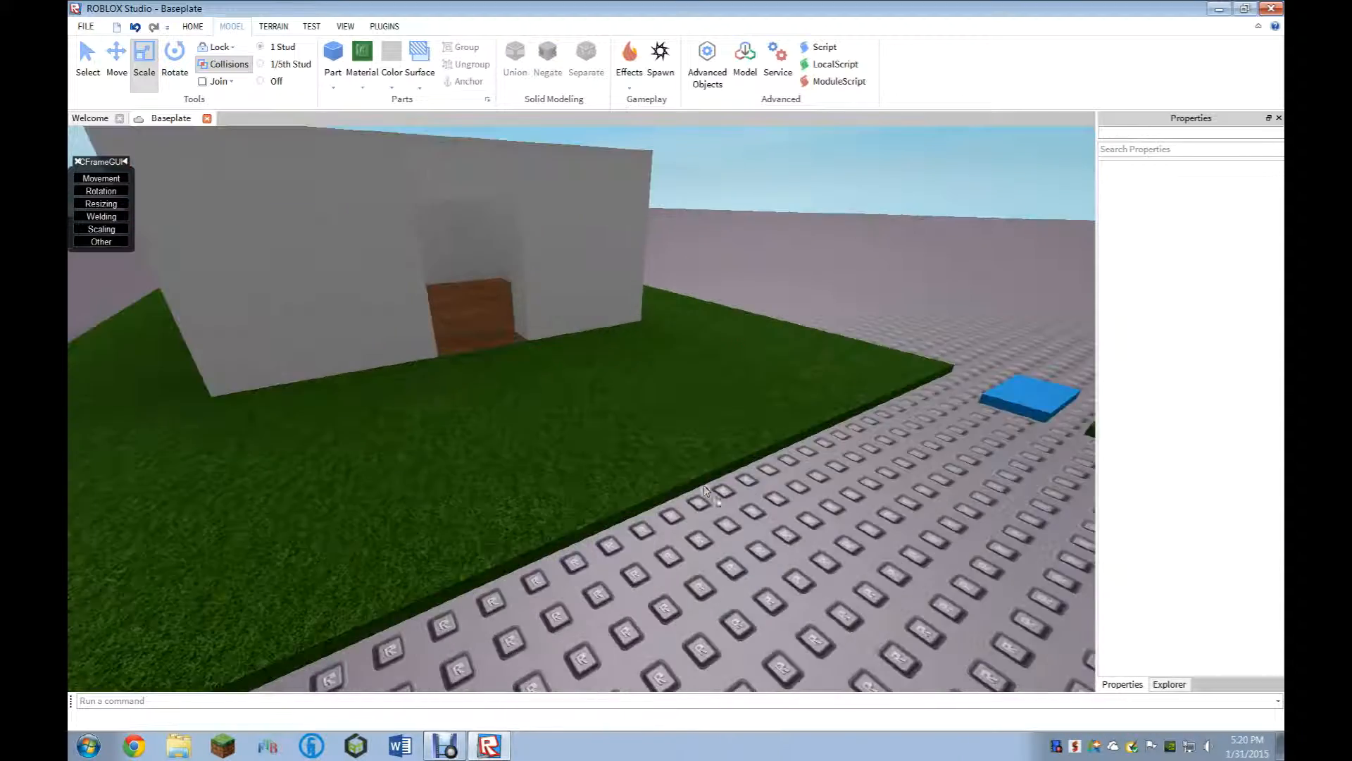
left_click(704, 488)
scroll(704, 488, "down", 4)
scroll(704, 488, "up", 4)
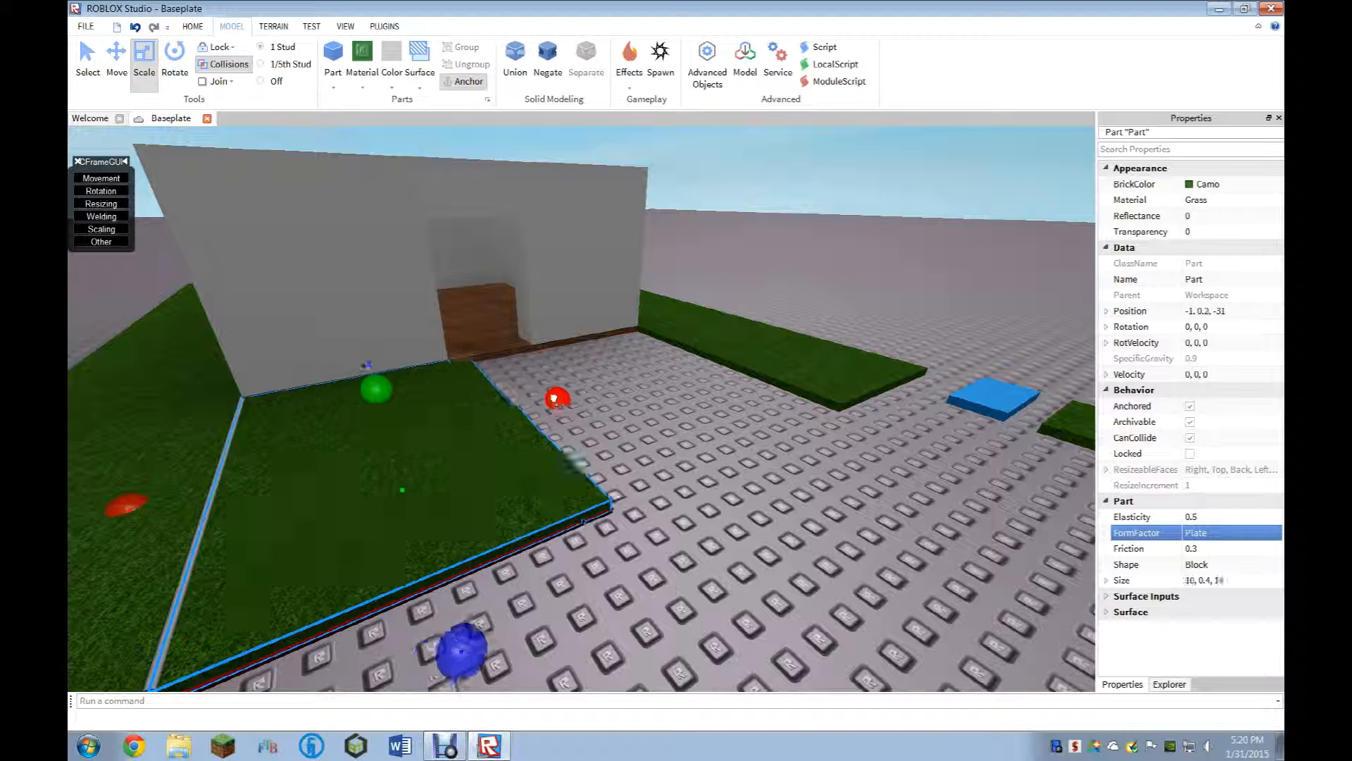
left_click_drag(556, 399, 537, 404)
left_click(763, 364)
Duplicate the shortened grass slab and place the copy on the other side of the doorway at -14.5, 0.2, -31.
left_click(729, 457)
key("d")
key("s")
scroll(728, 465, "down", 4)
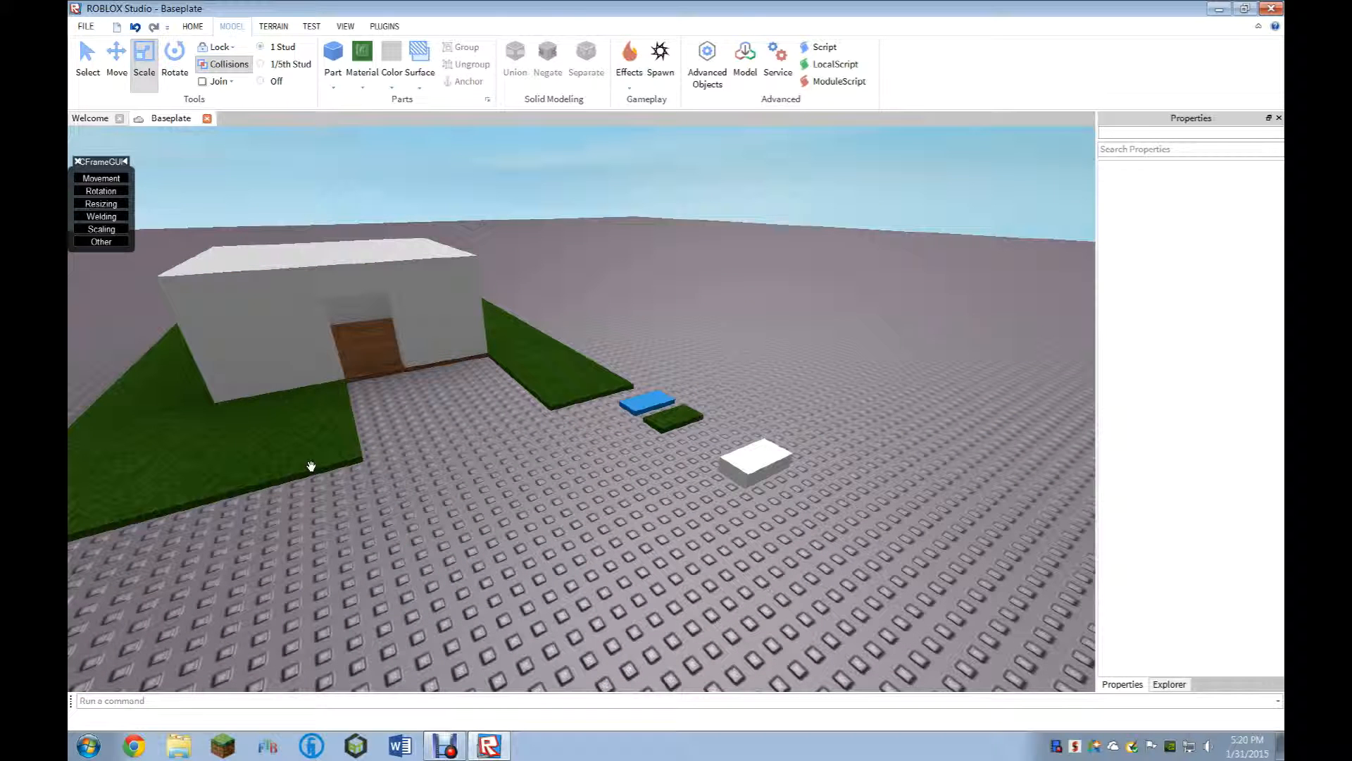
left_click(275, 446)
left_click_drag(275, 445, 495, 406)
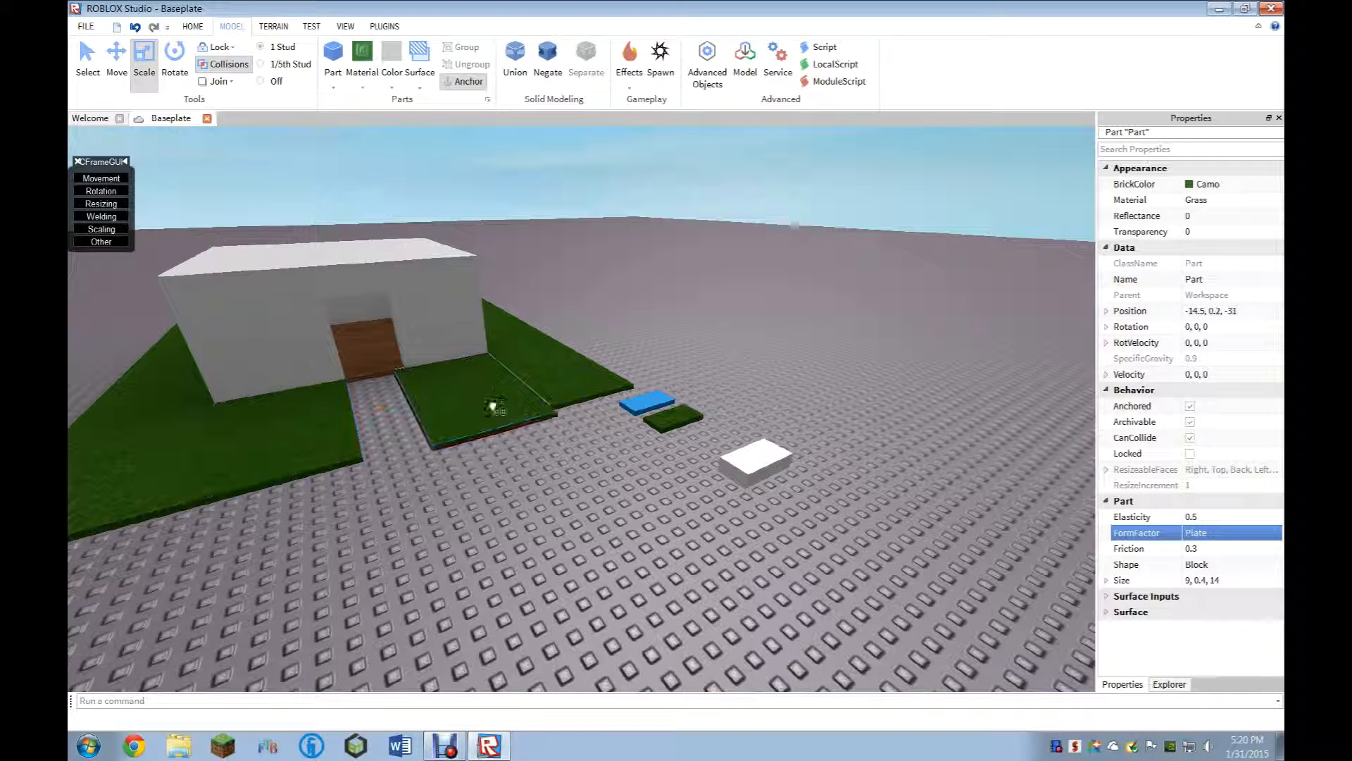
Fill the gap before the doorway with another grass slab copy resized to 5, 0.4, 14 at -8.5, 0.2, -31.
left_click_drag(385, 409, 445, 562)
left_click_drag(546, 488, 479, 511)
left_click_drag(386, 581, 278, 470)
key("a")
key("w")
key("s")
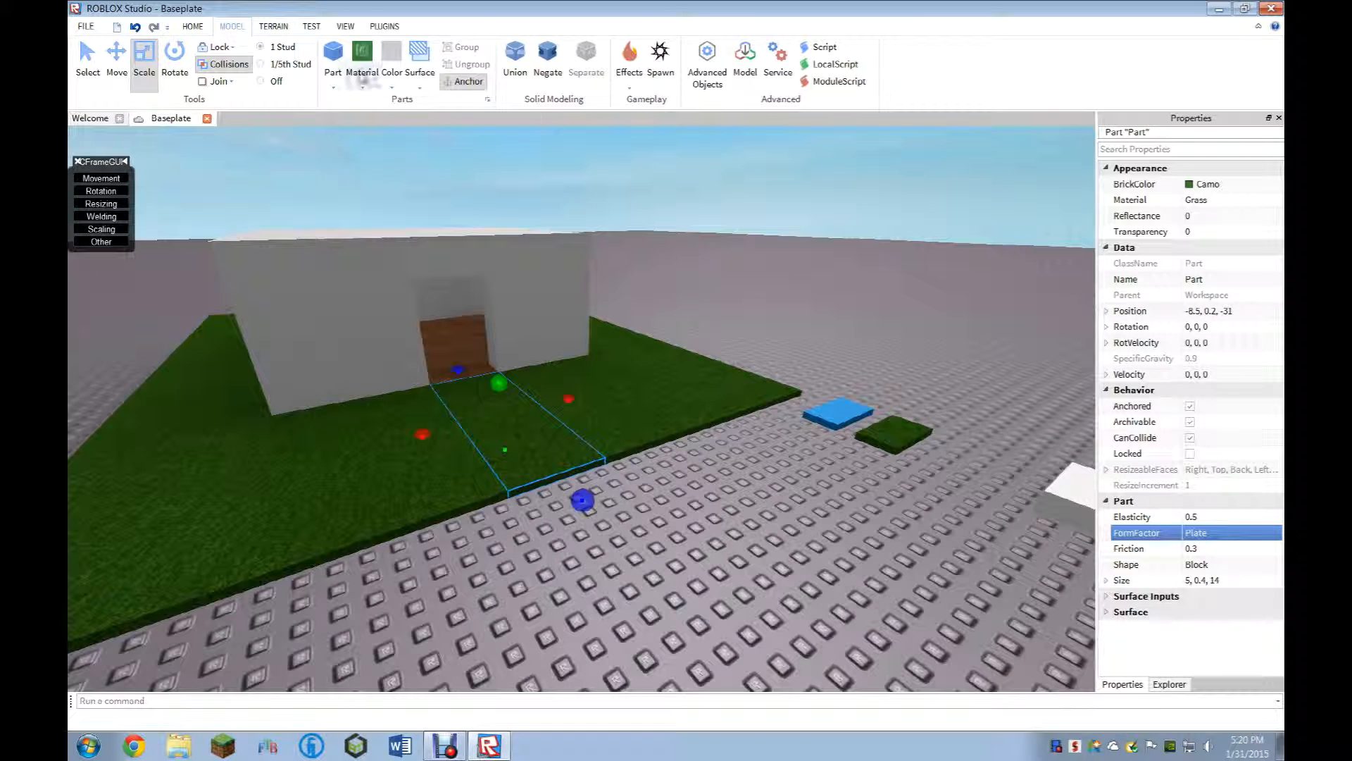
Color the slab in front of the doorway Mid gray and set its material to Plastic.
left_click(389, 85)
left_click(365, 86)
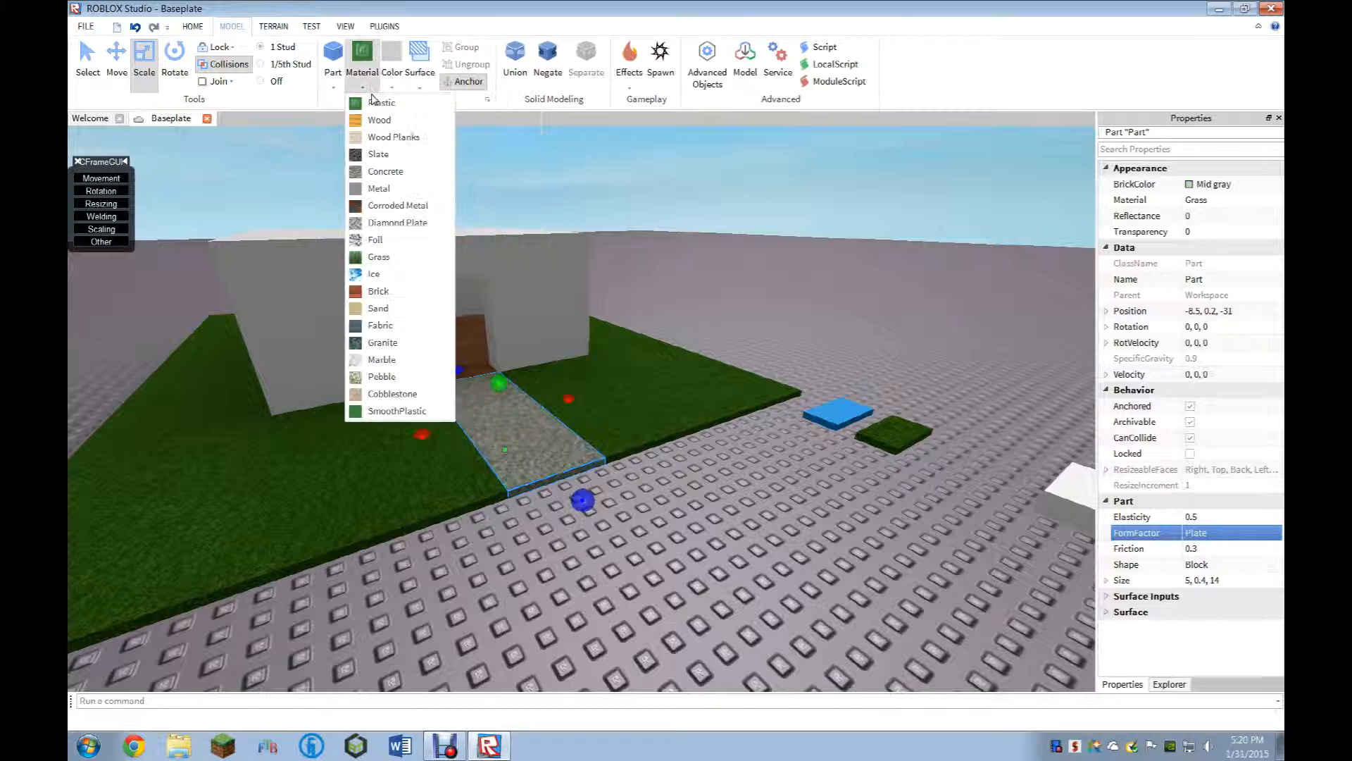
left_click(373, 105)
left_click(630, 544)
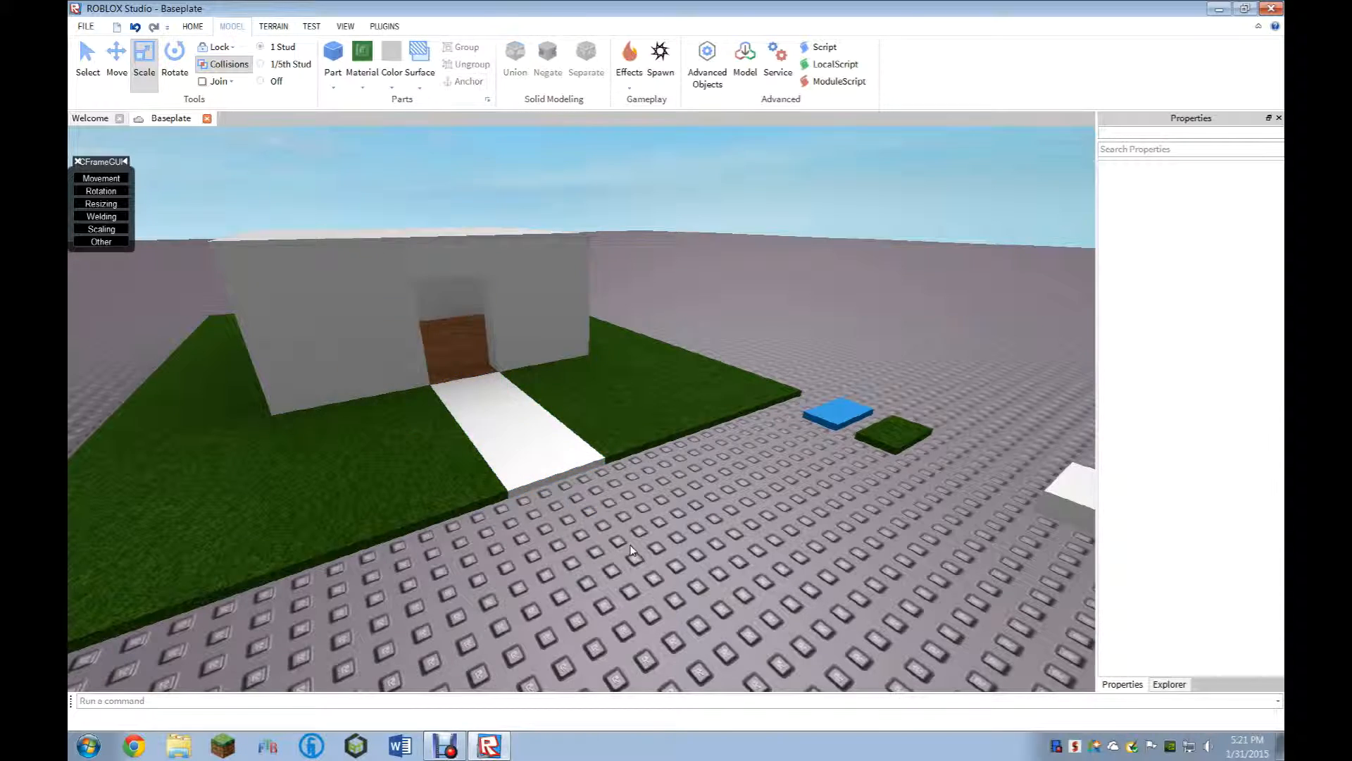
Examine the finished house, lawn and front path from near, far and different sides.
scroll(632, 549, "down", 3)
scroll(634, 542, "up", 4)
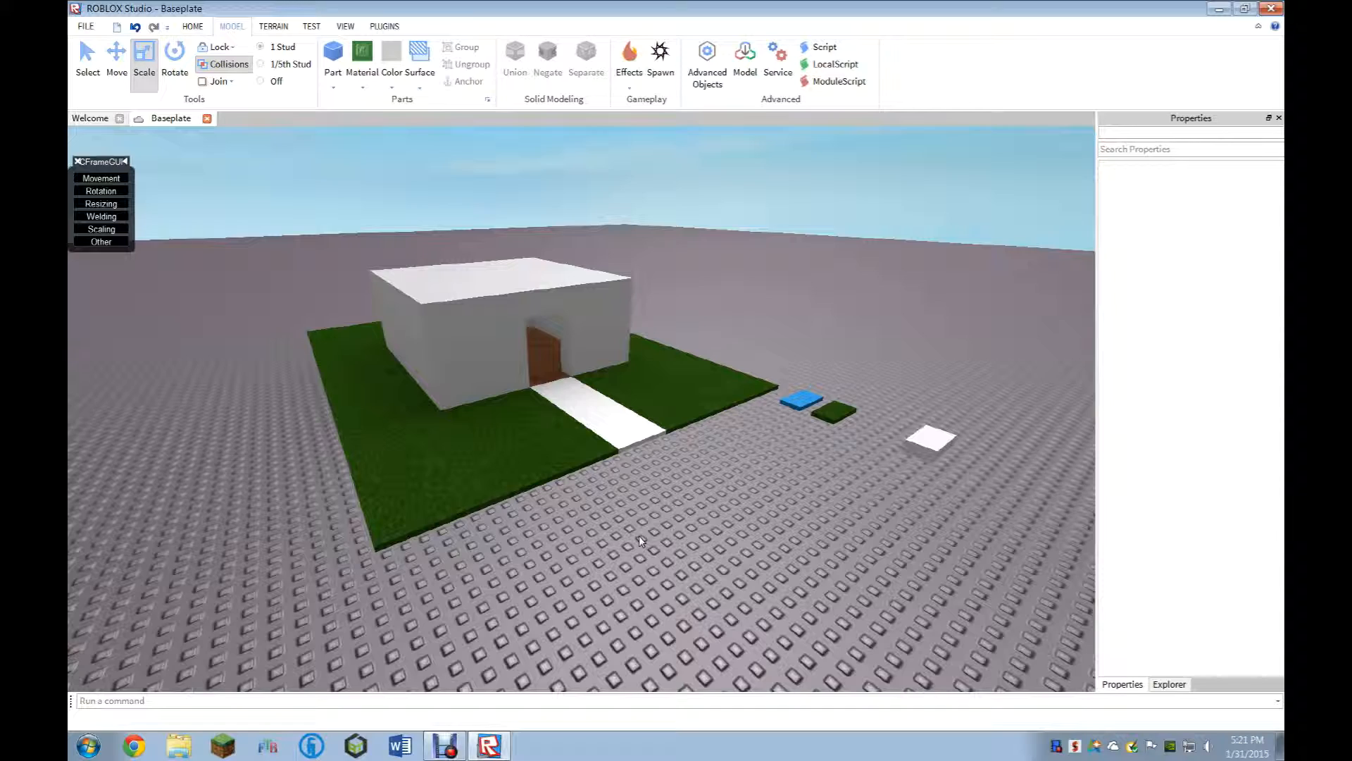
scroll(676, 536, "down", 5)
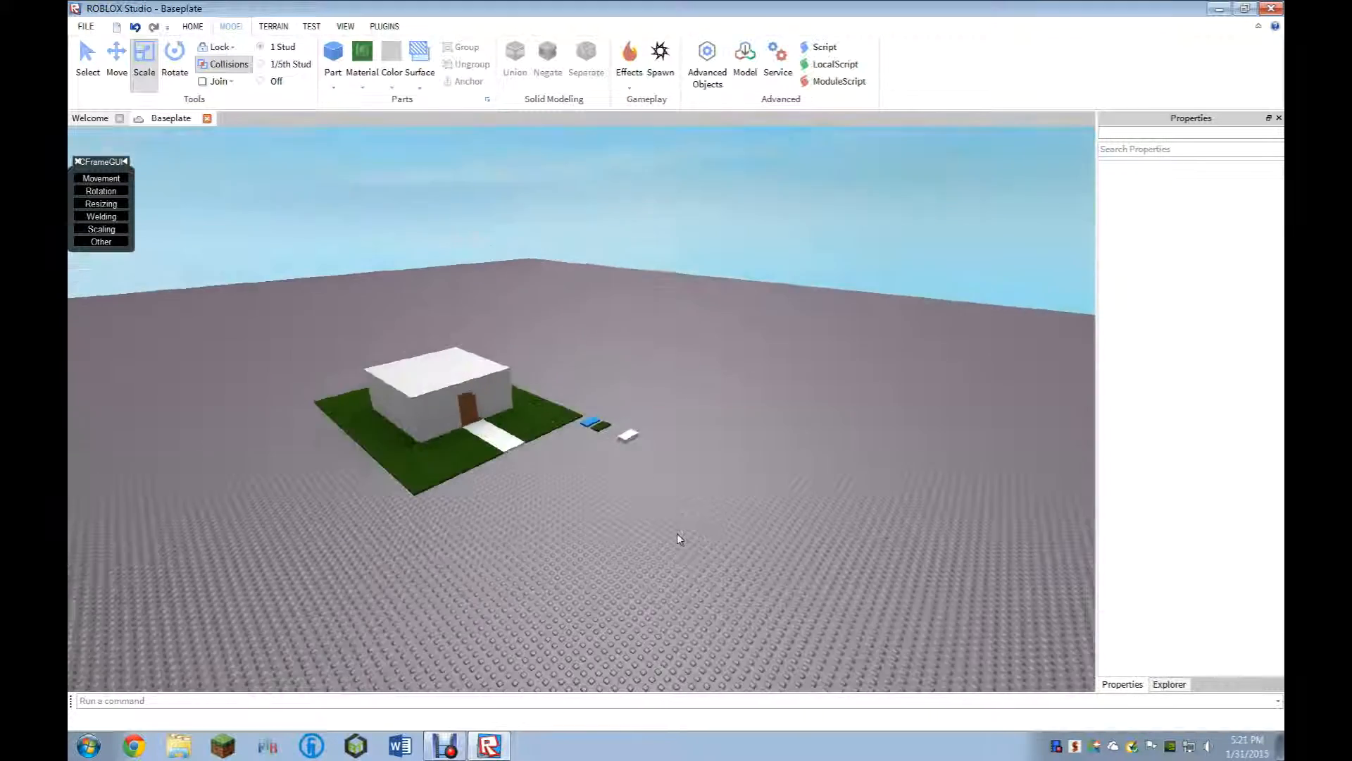
scroll(678, 539, "up", 8)
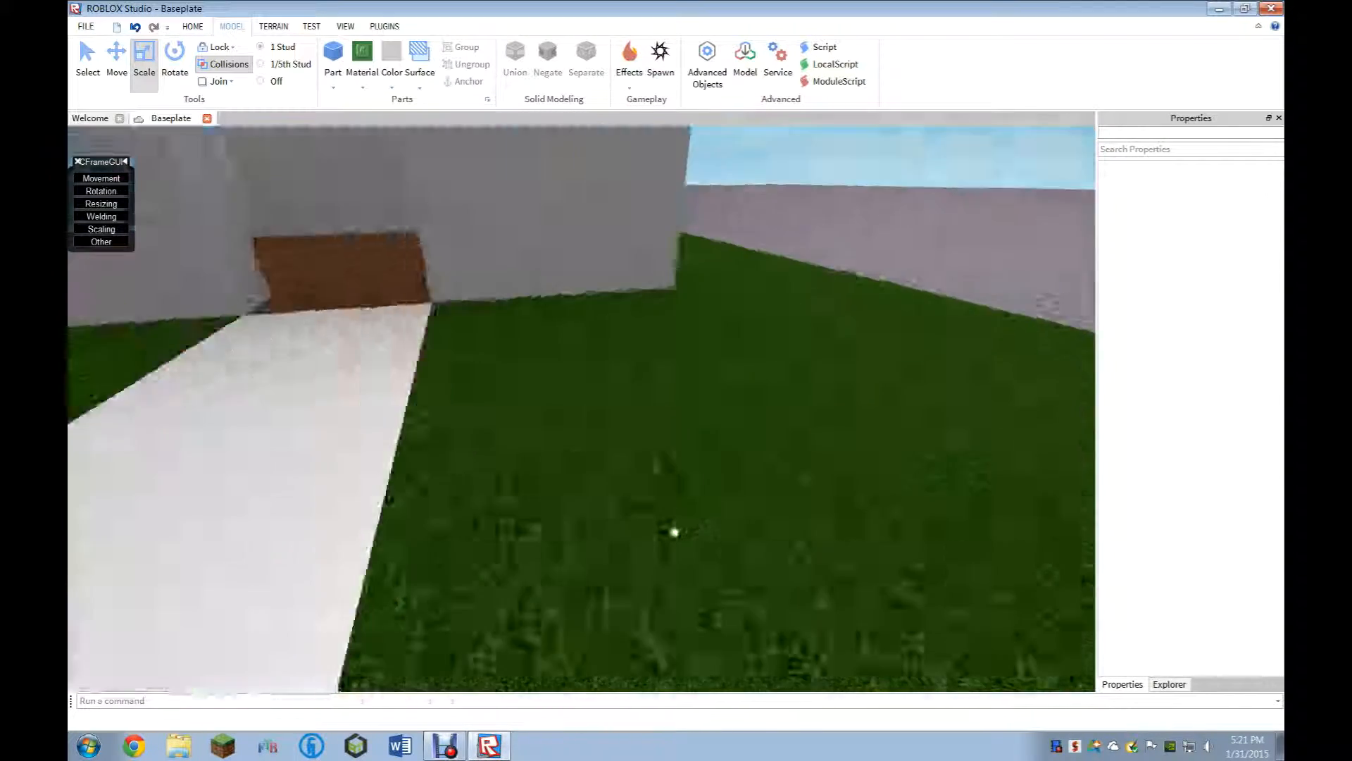
scroll(676, 532, "down", 6)
right_click_drag(675, 533, 677, 533)
scroll(678, 534, "down", 3)
scroll(678, 534, "up", 5)
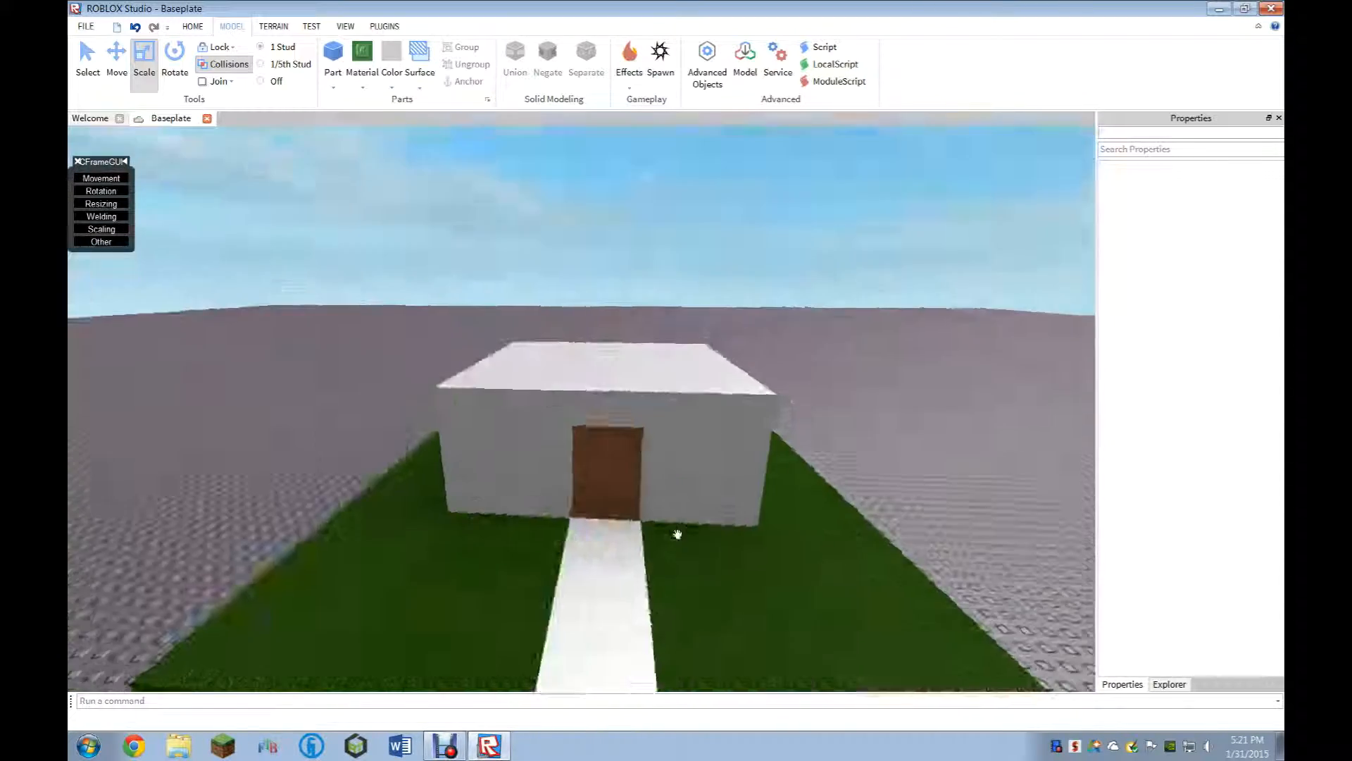
scroll(678, 534, "down", 5)
scroll(678, 537, "down", 5)
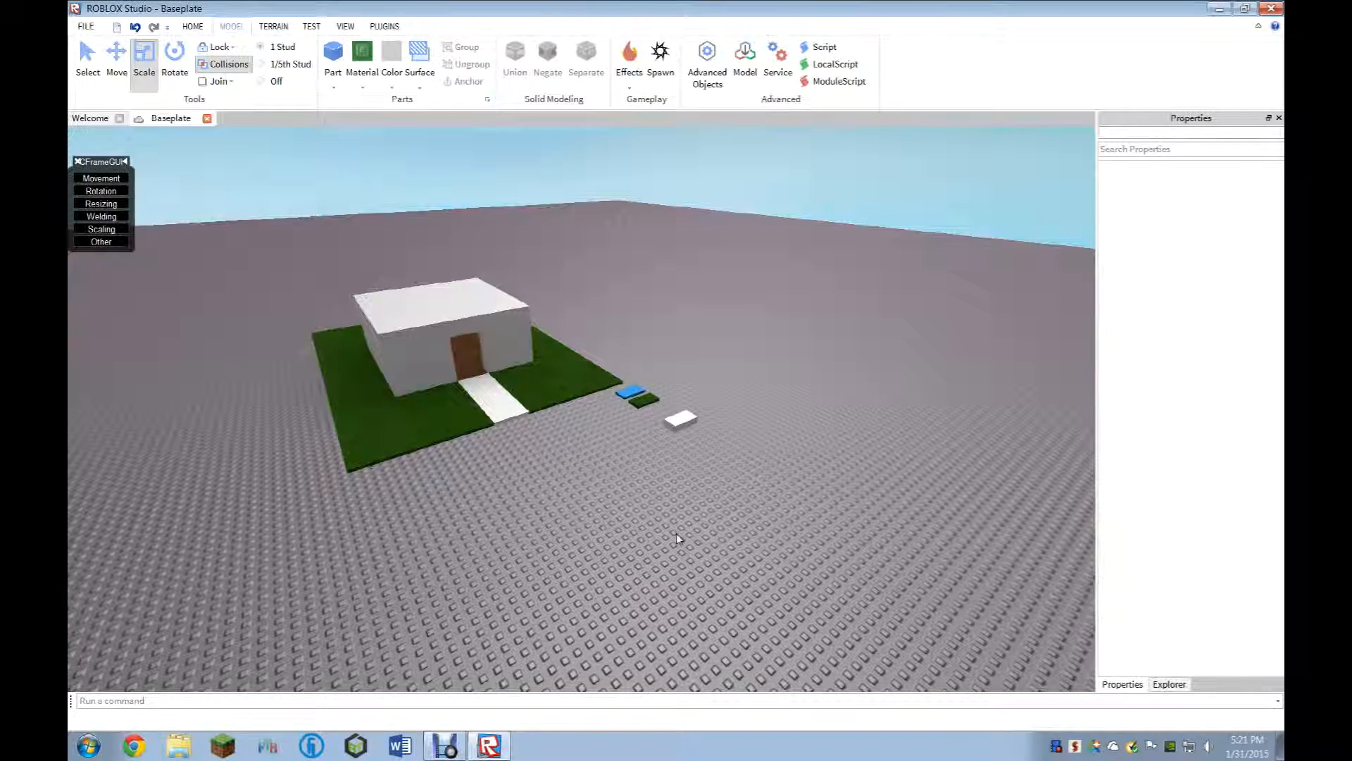
scroll(677, 538, "up", 5)
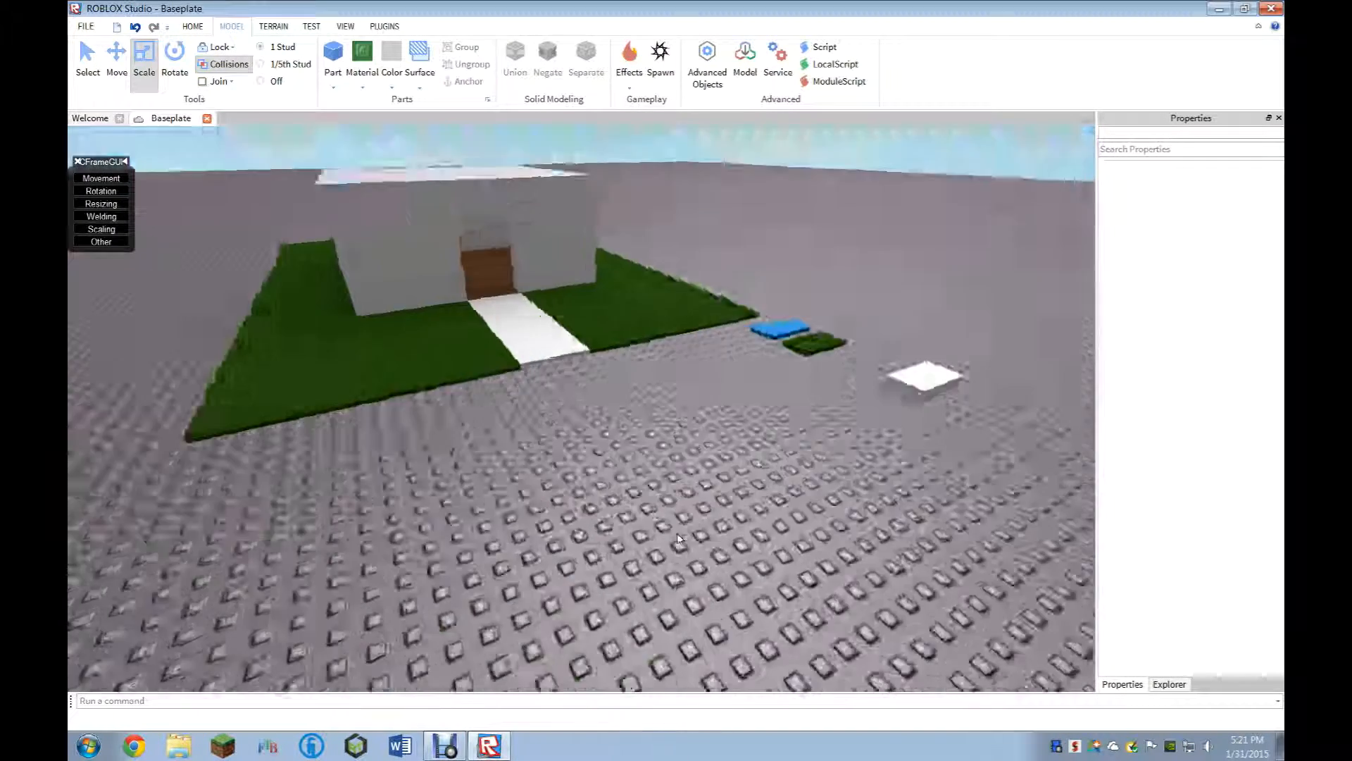
scroll(677, 537, "up", 2)
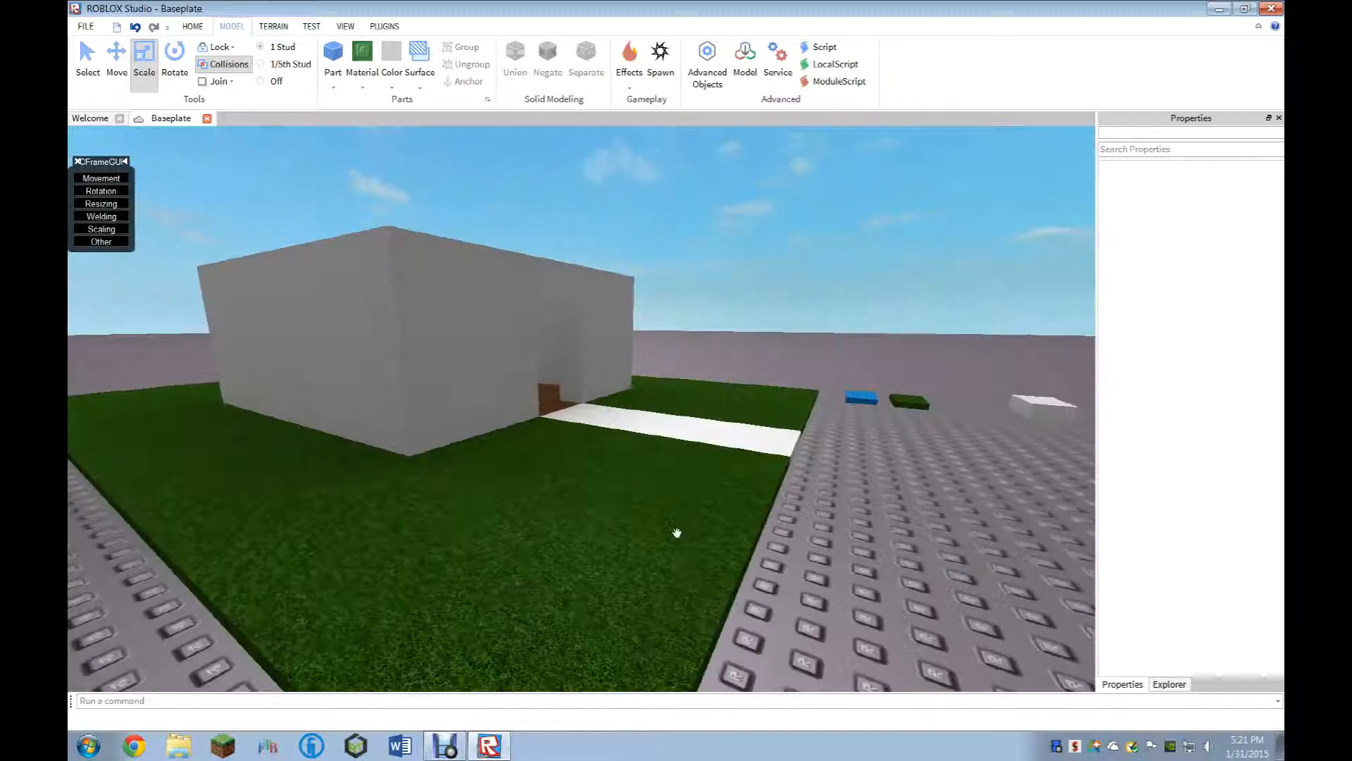
scroll(677, 534, "down", 5)
scroll(678, 535, "up", 3)
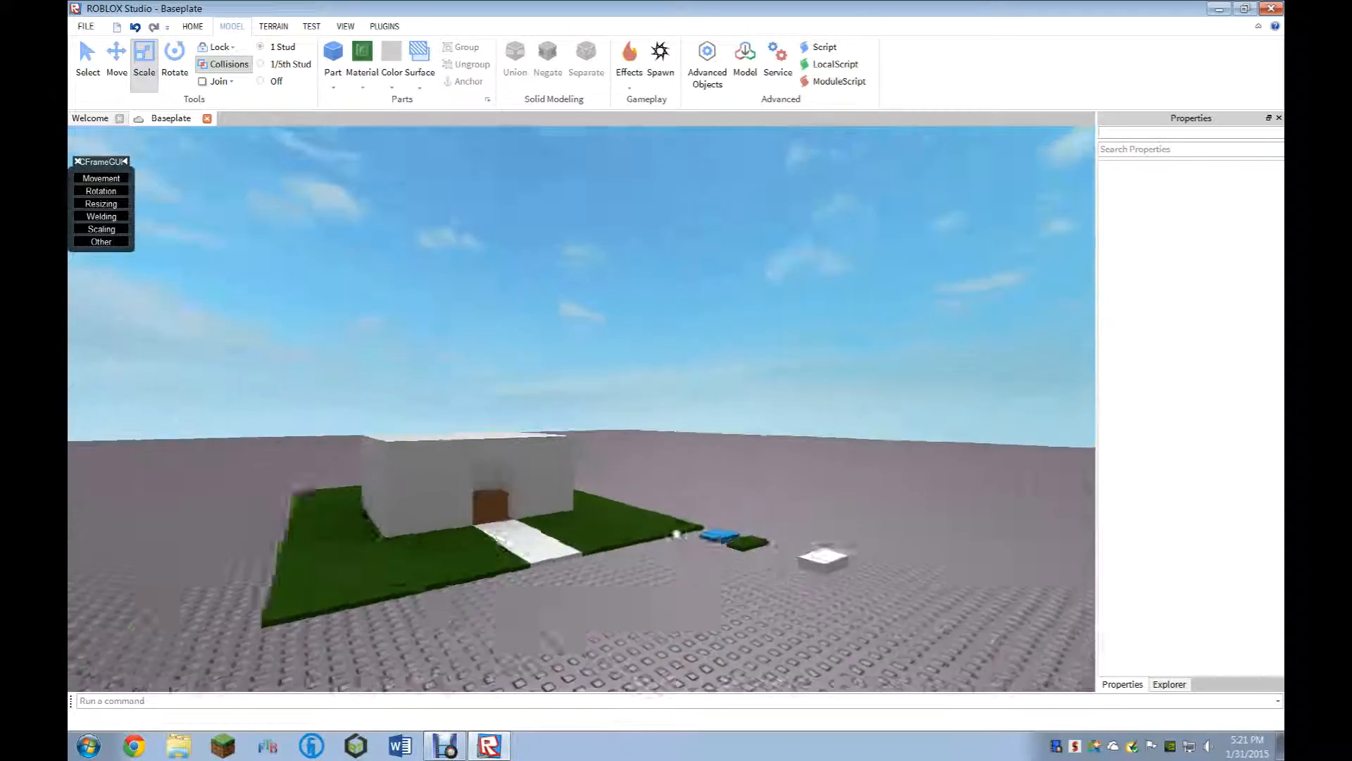
scroll(676, 533, "down", 3)
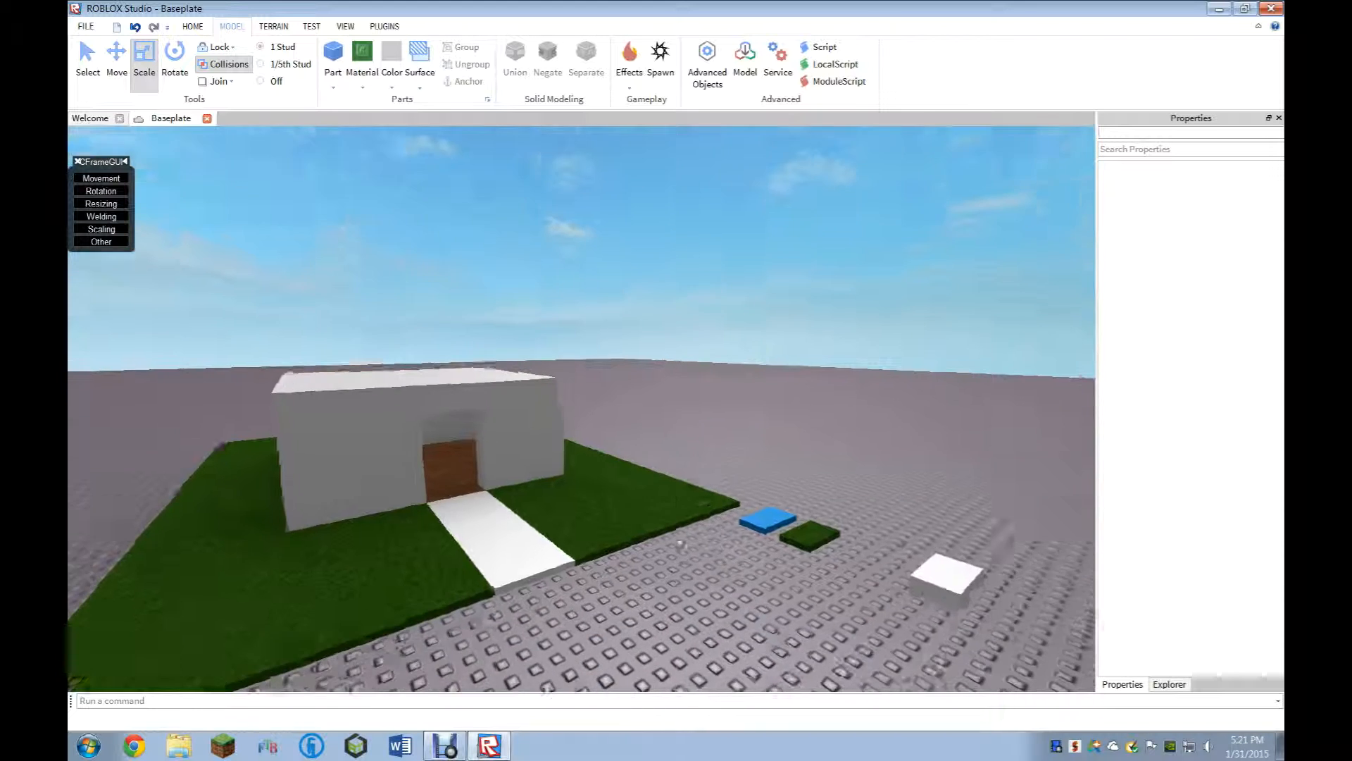
scroll(678, 534, "up", 2)
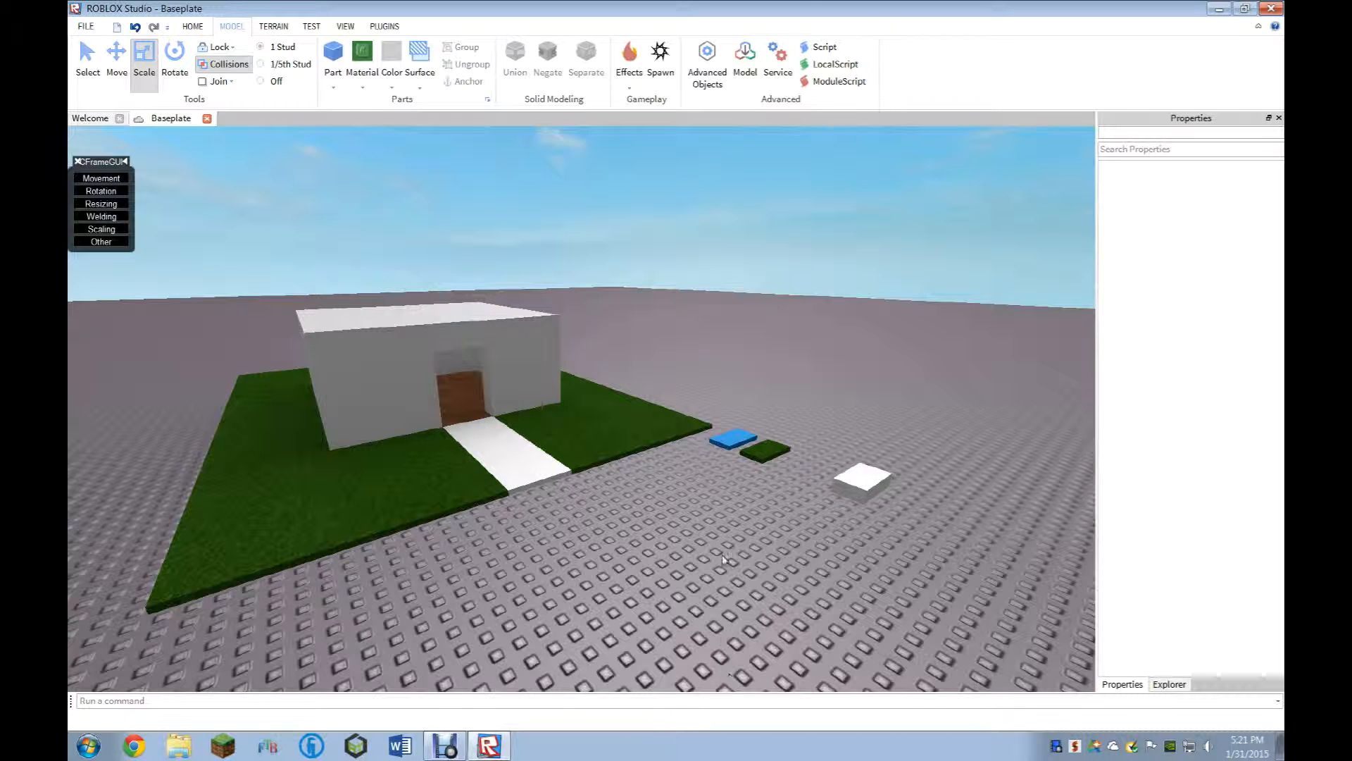
scroll(722, 571, "down", 3)
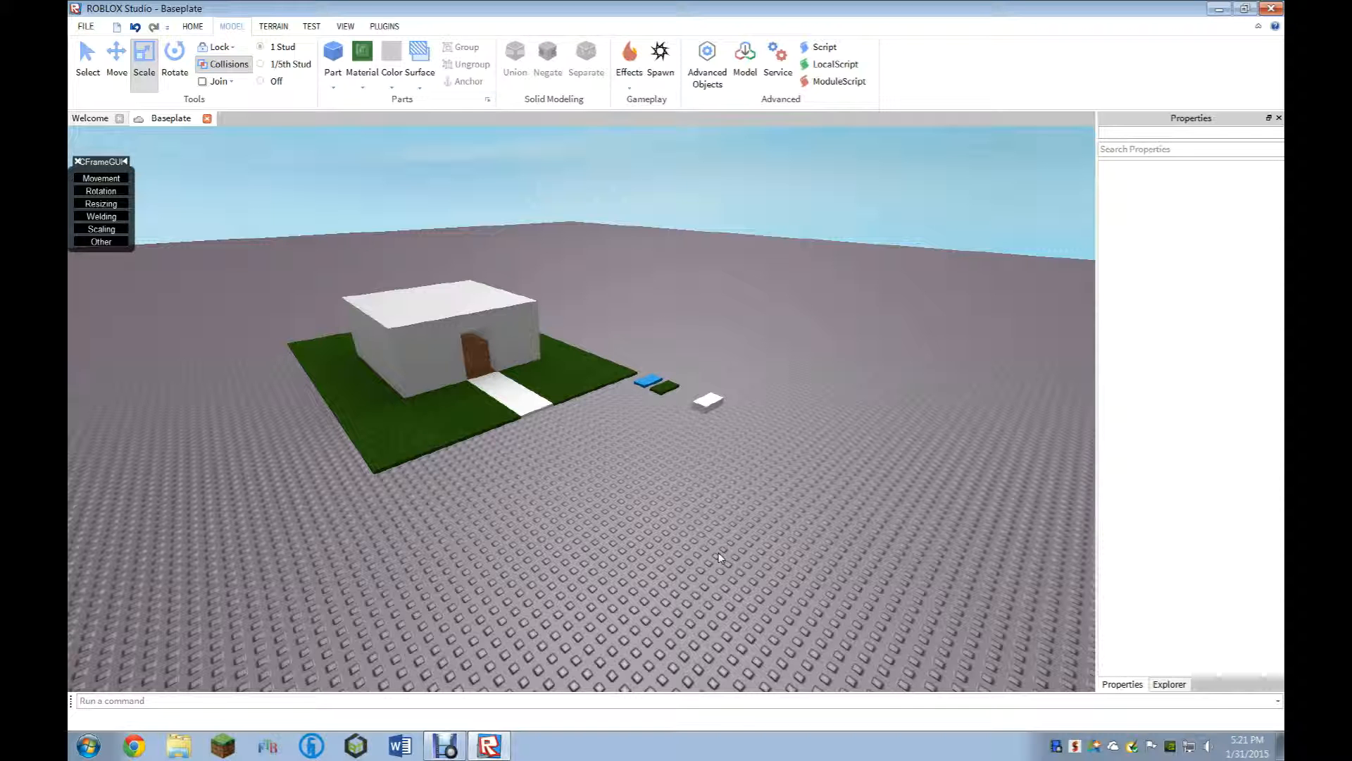
right_click(643, 498)
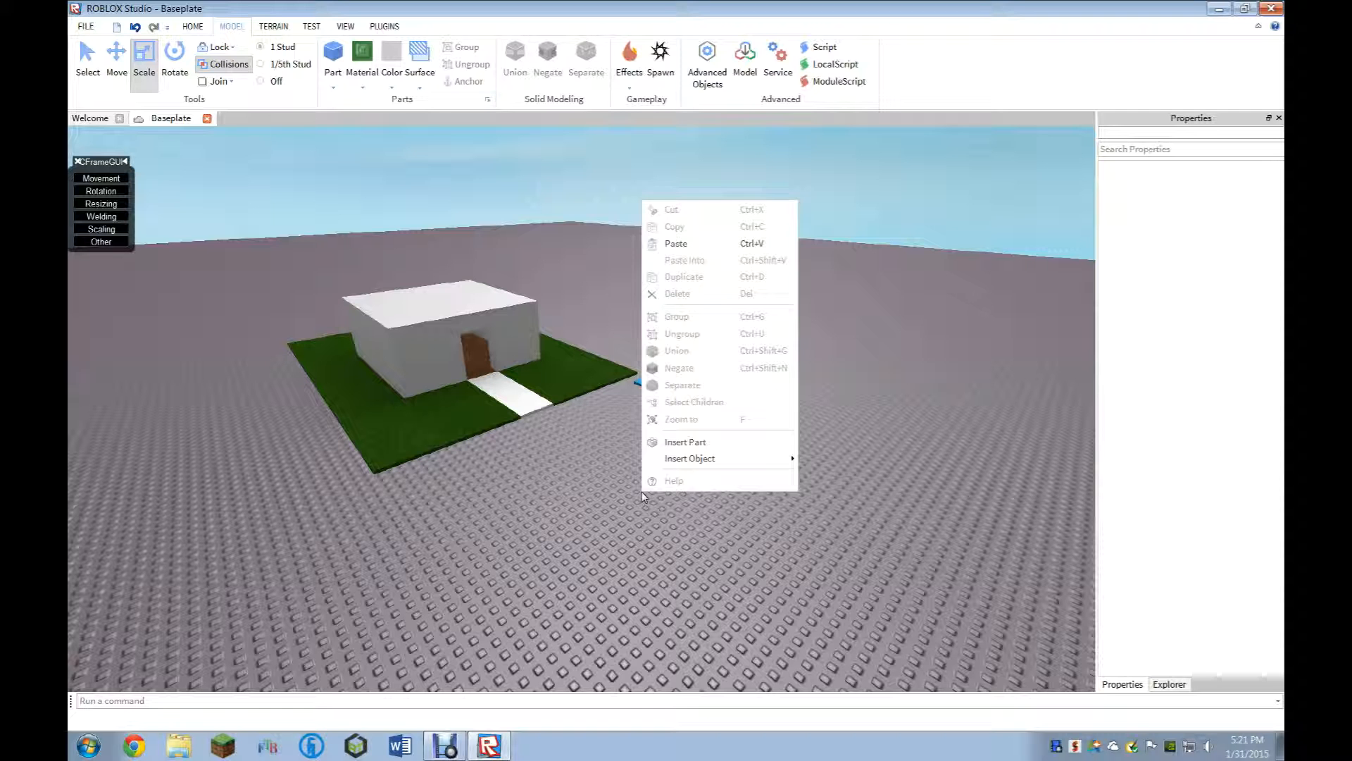
key("Escape")
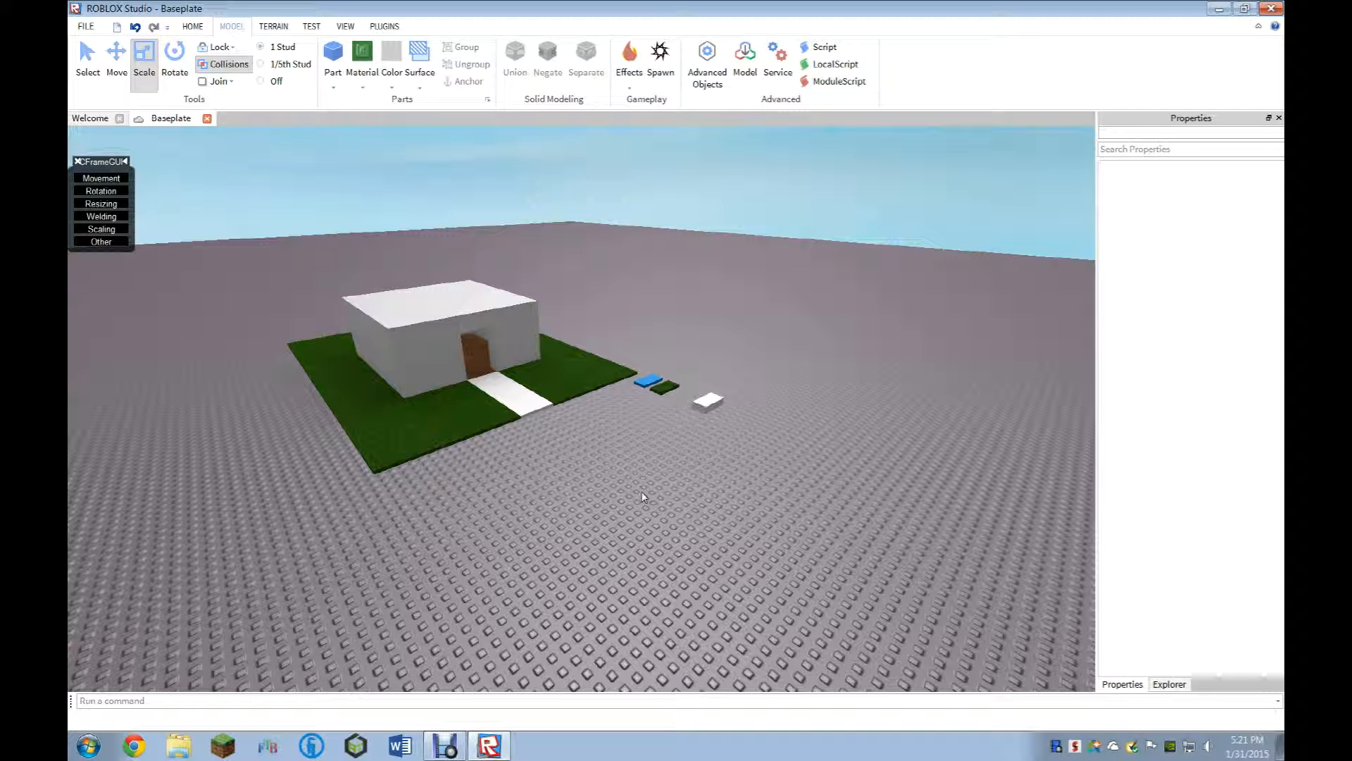
right_click_drag(643, 497, 642, 498)
scroll(641, 498, "down", 3)
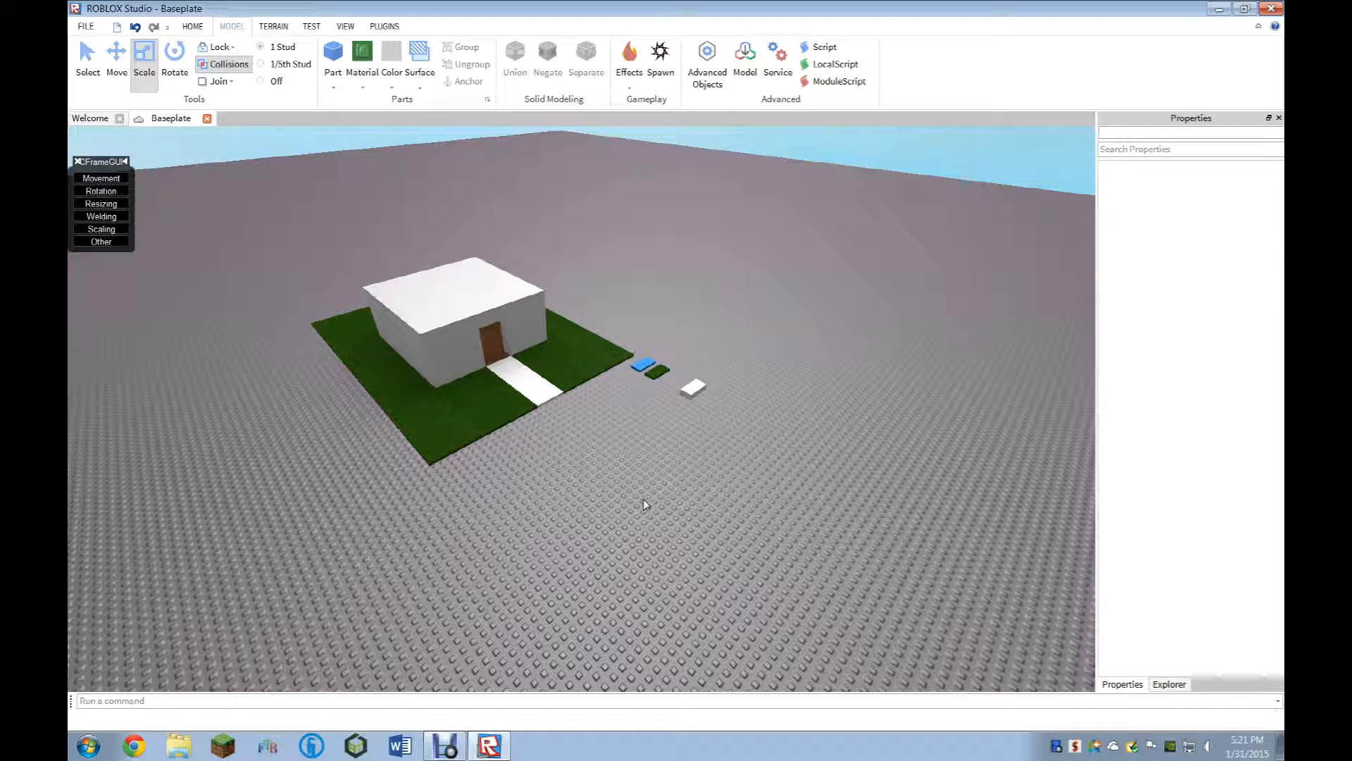
right_click_drag(645, 502, 644, 501)
scroll(645, 500, "down", 3)
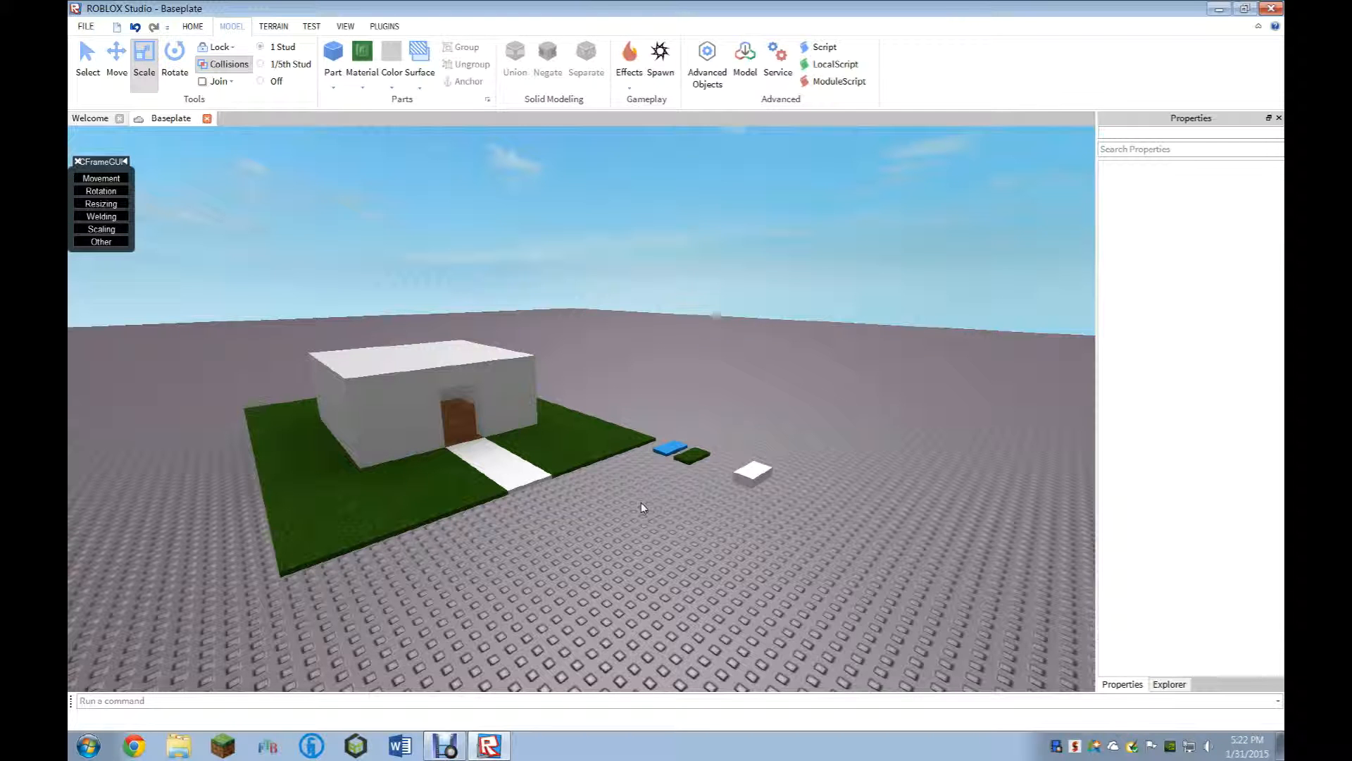
scroll(641, 507, "down", 3)
scroll(641, 507, "up", 1)
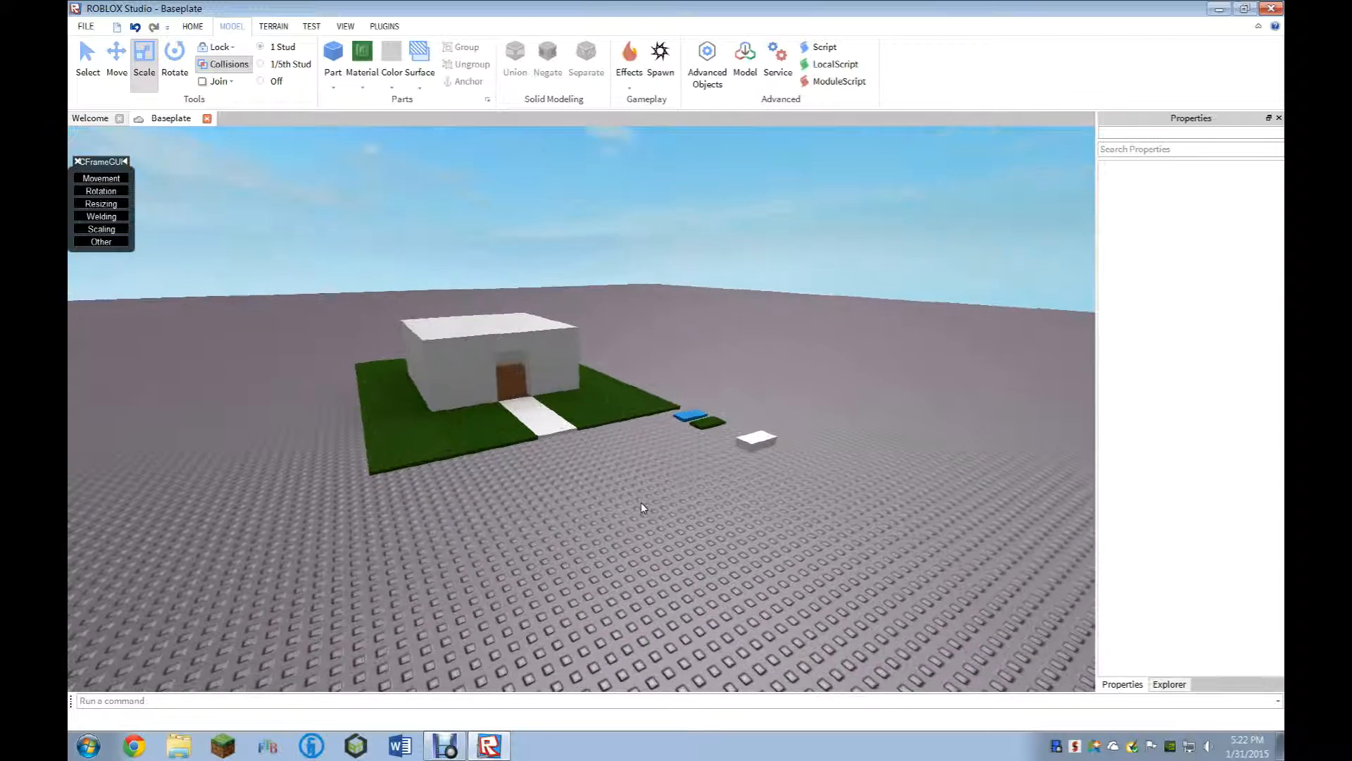
scroll(641, 507, "down", 2)
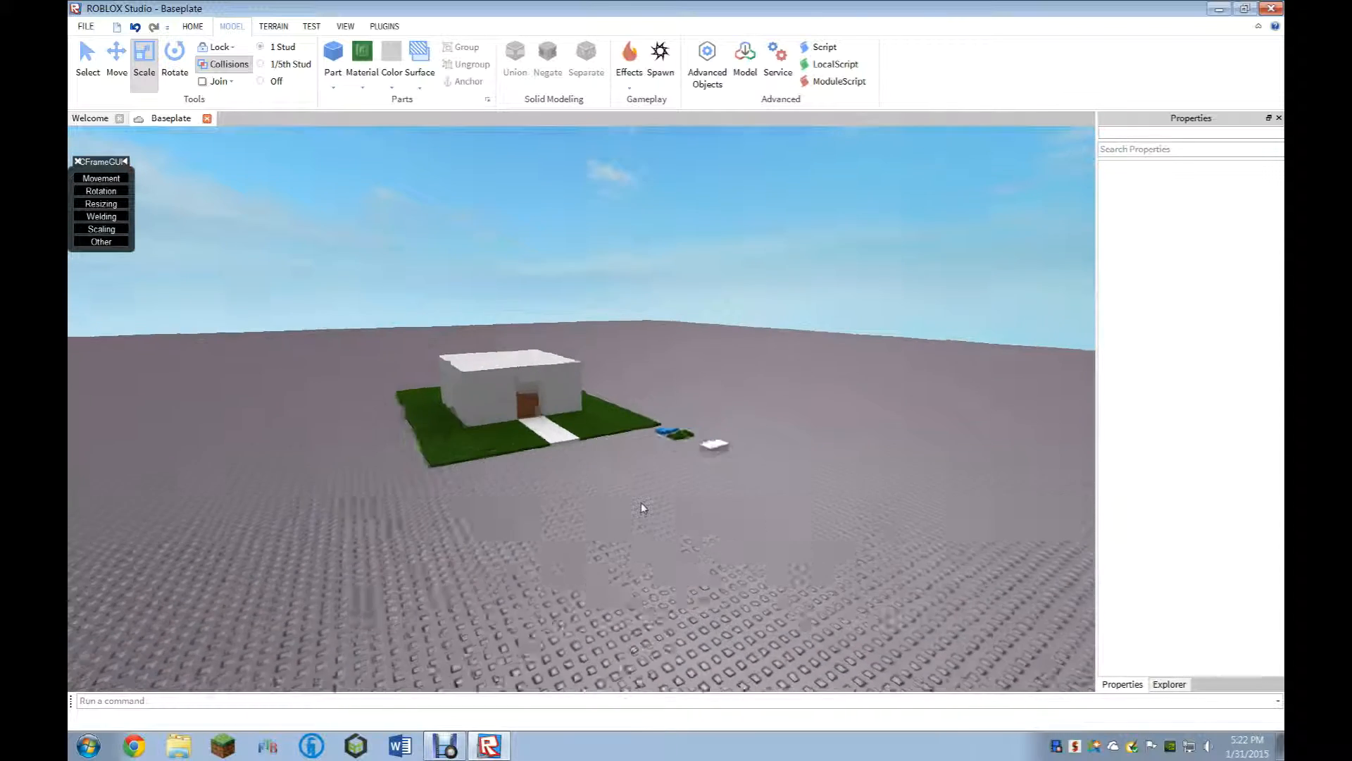
scroll(641, 504, "up", 2)
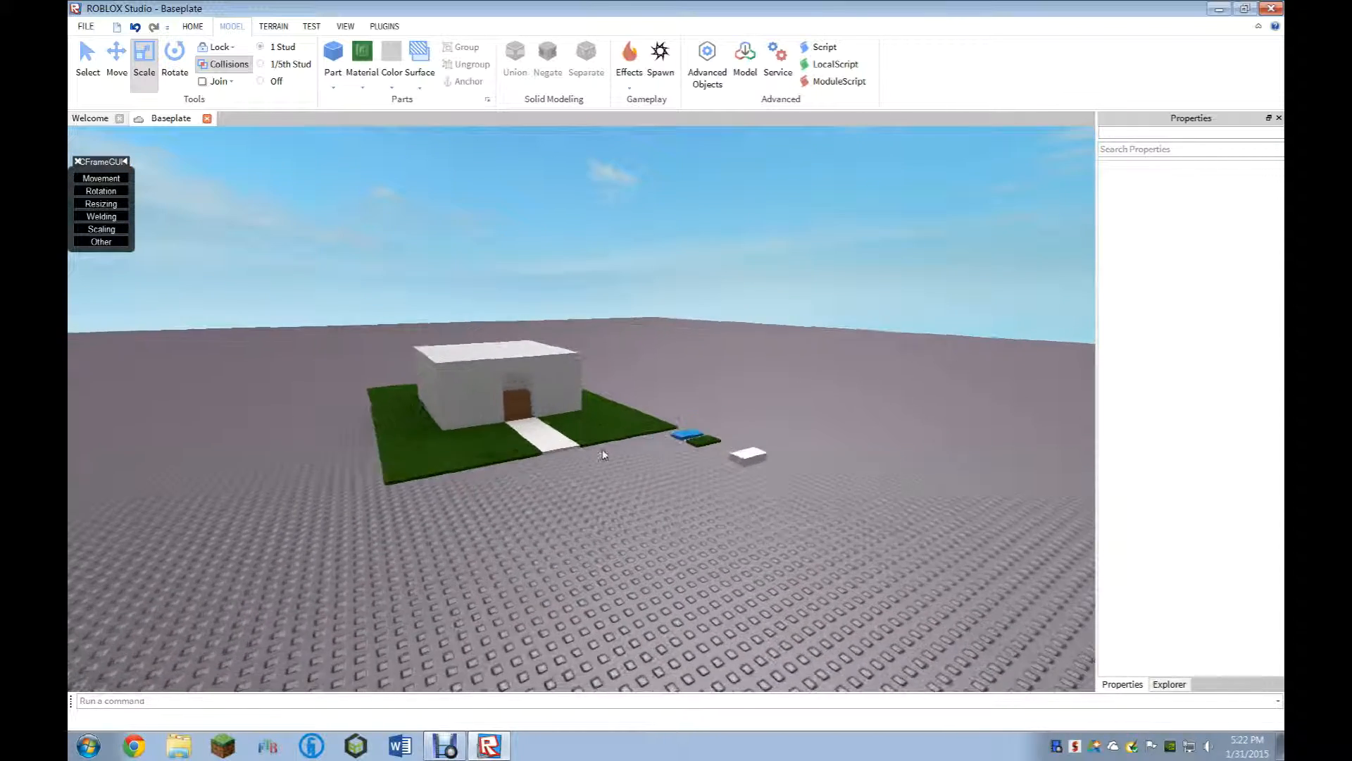
scroll(600, 456, "up", 4)
right_click_drag(598, 459, 638, 507)
scroll(636, 525, "down", 3)
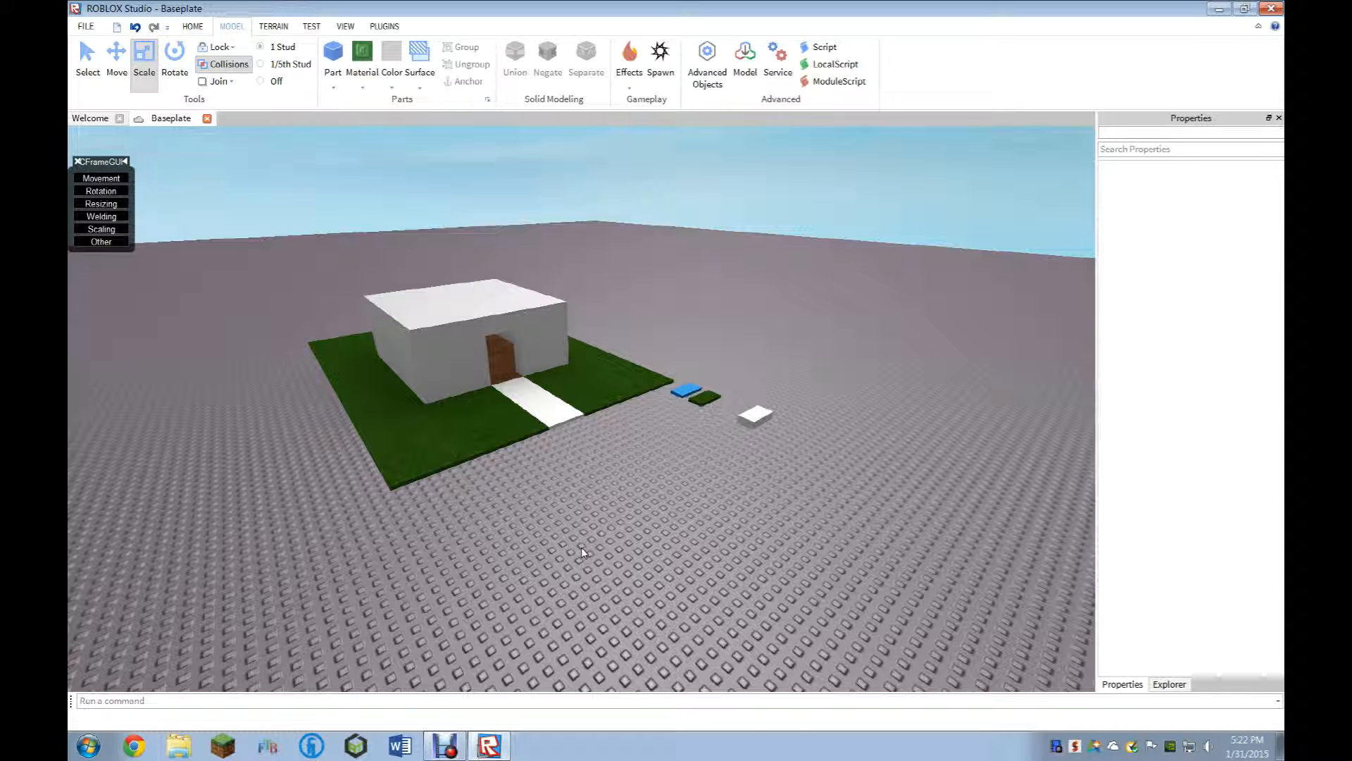
right_click_drag(581, 548, 581, 547)
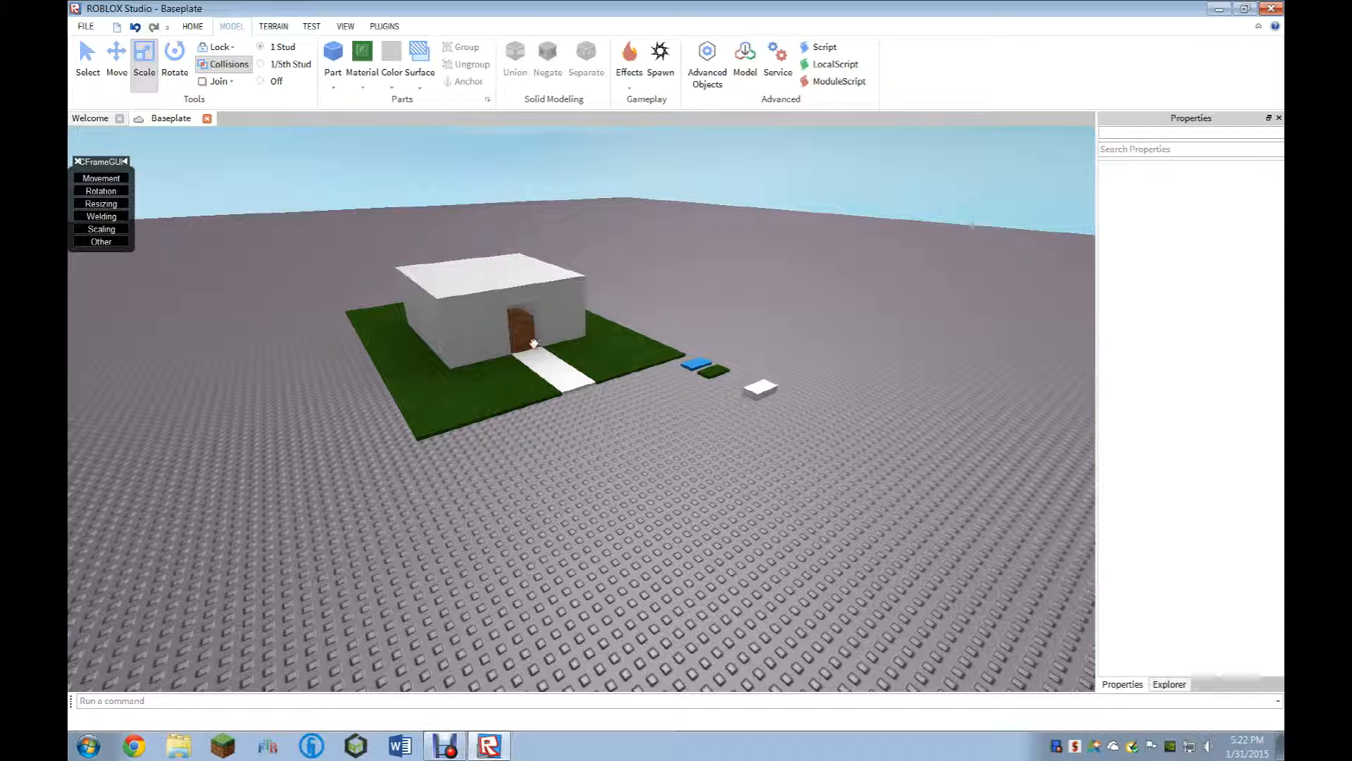